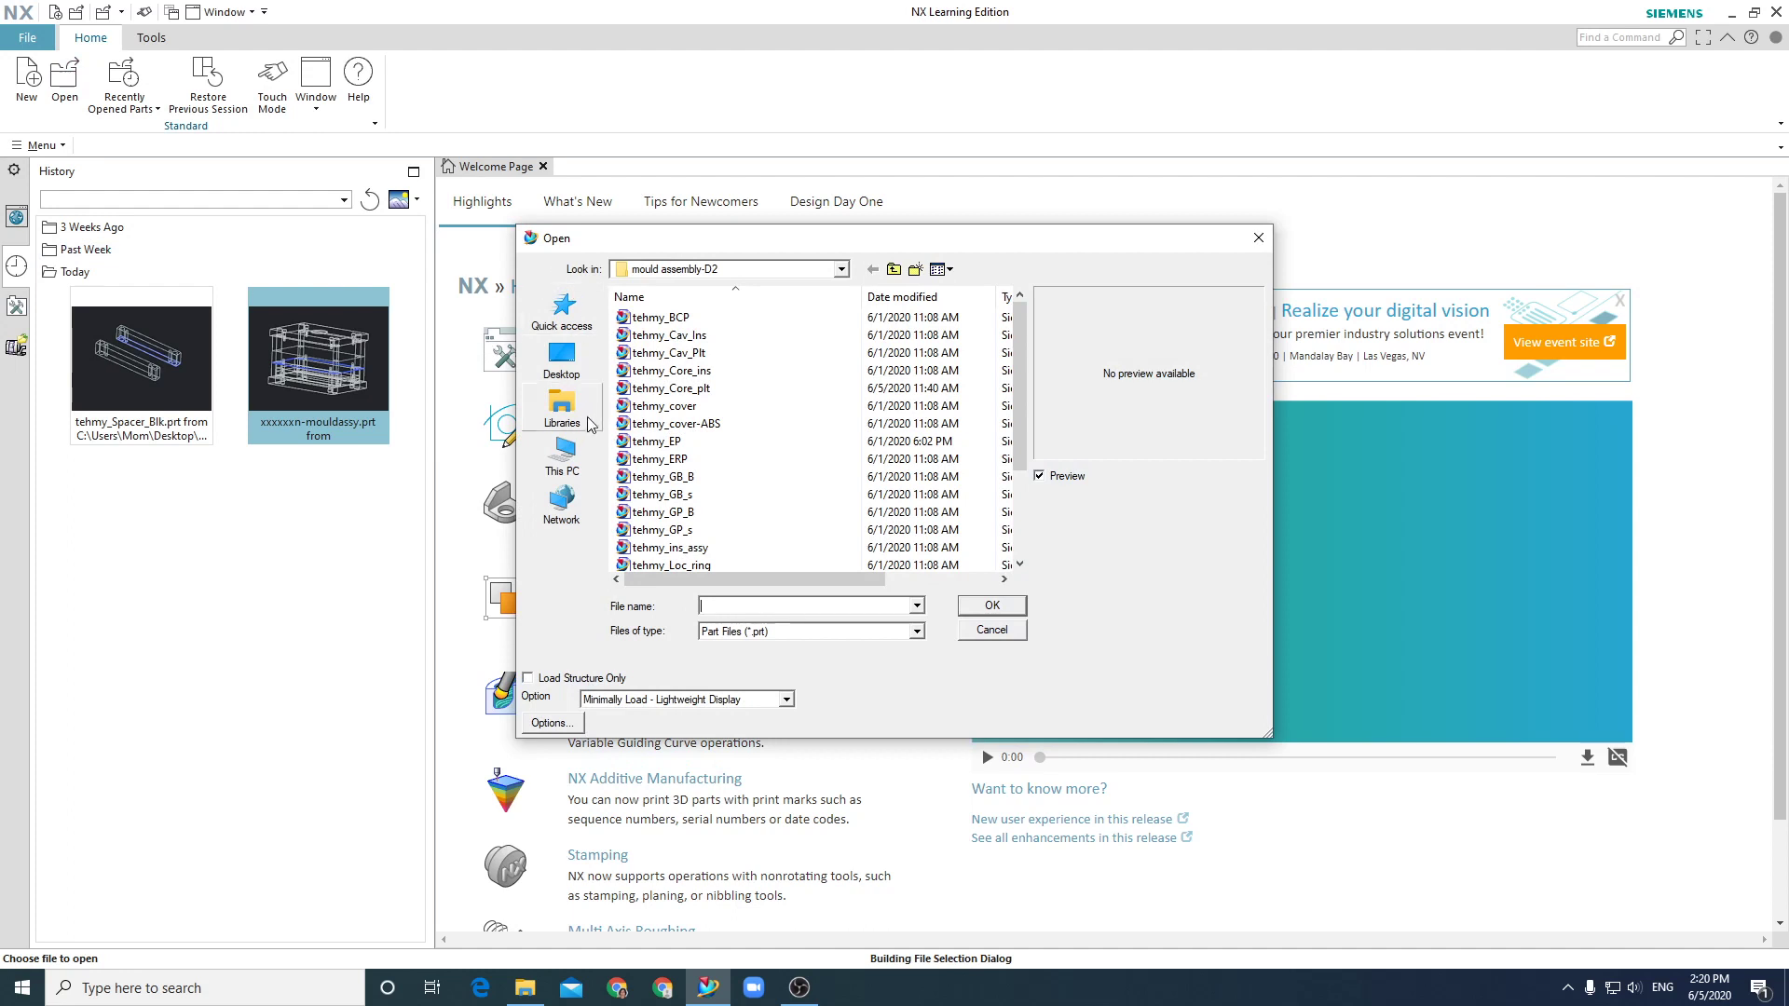
Open the carpark-light(2)(1) part from the xxxxxxn-Carparklight-start-record folder on the Desktop and fit it in the view.
left_click(562, 359)
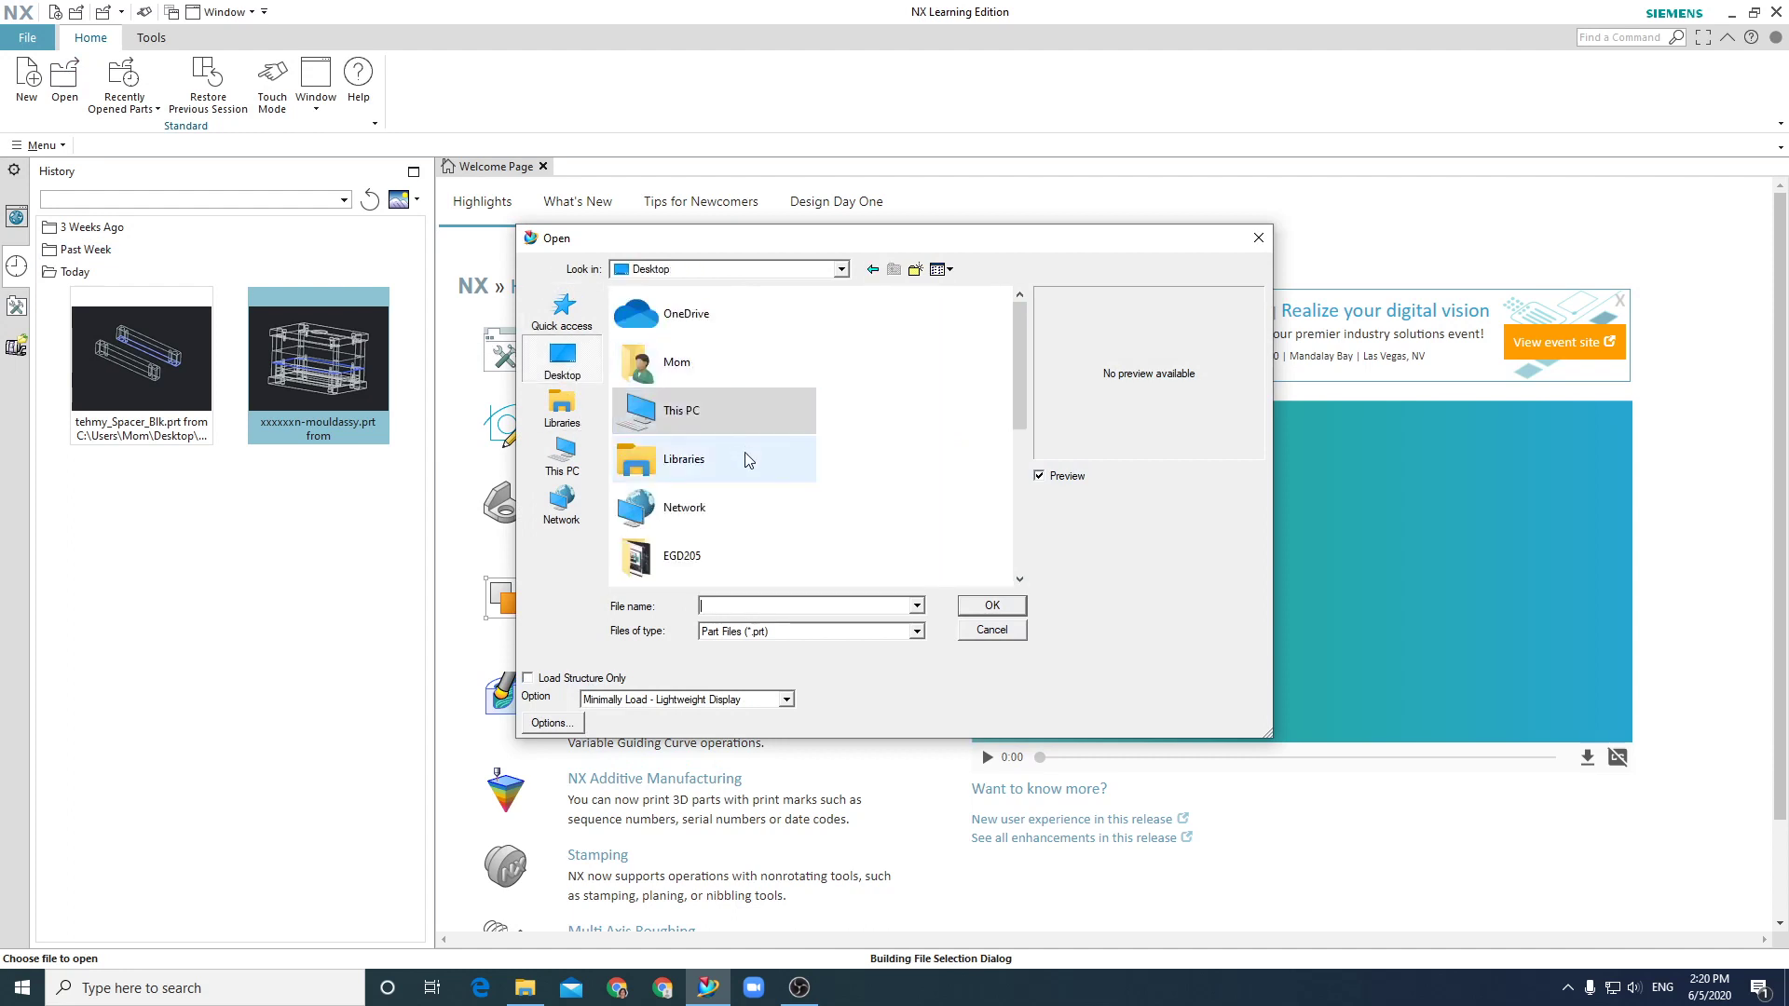
left_click_drag(1022, 401, 1006, 538)
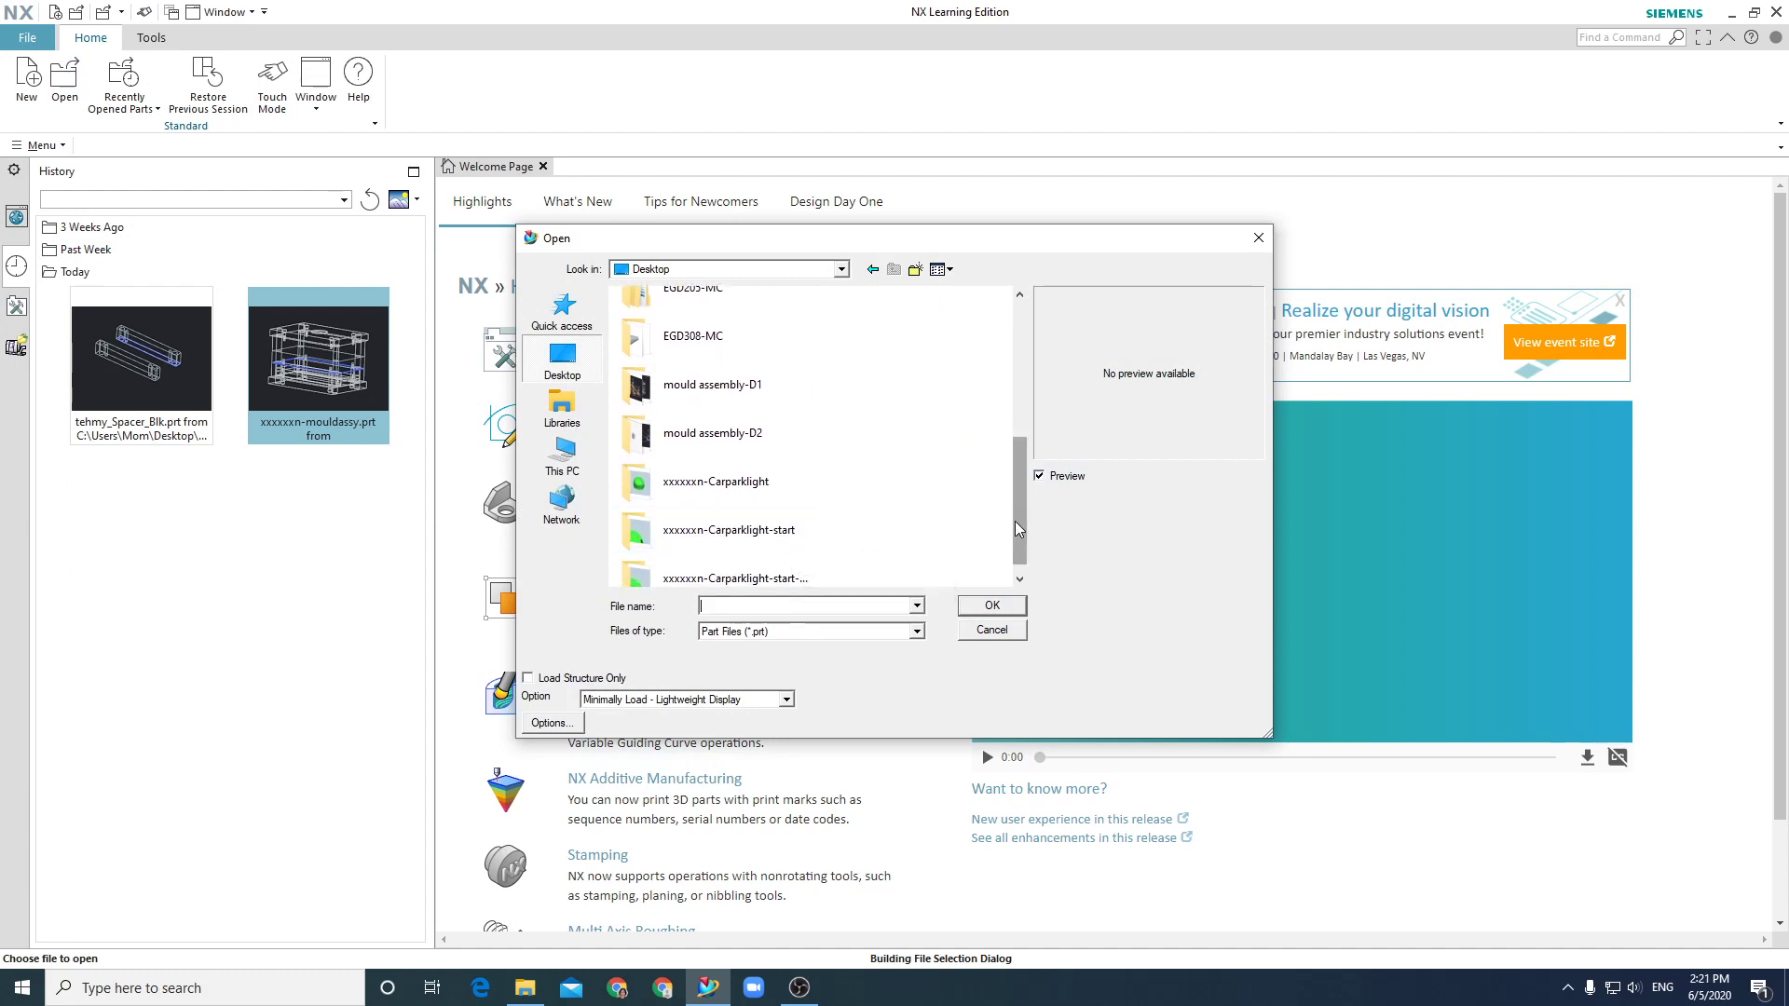
double_click(799, 570)
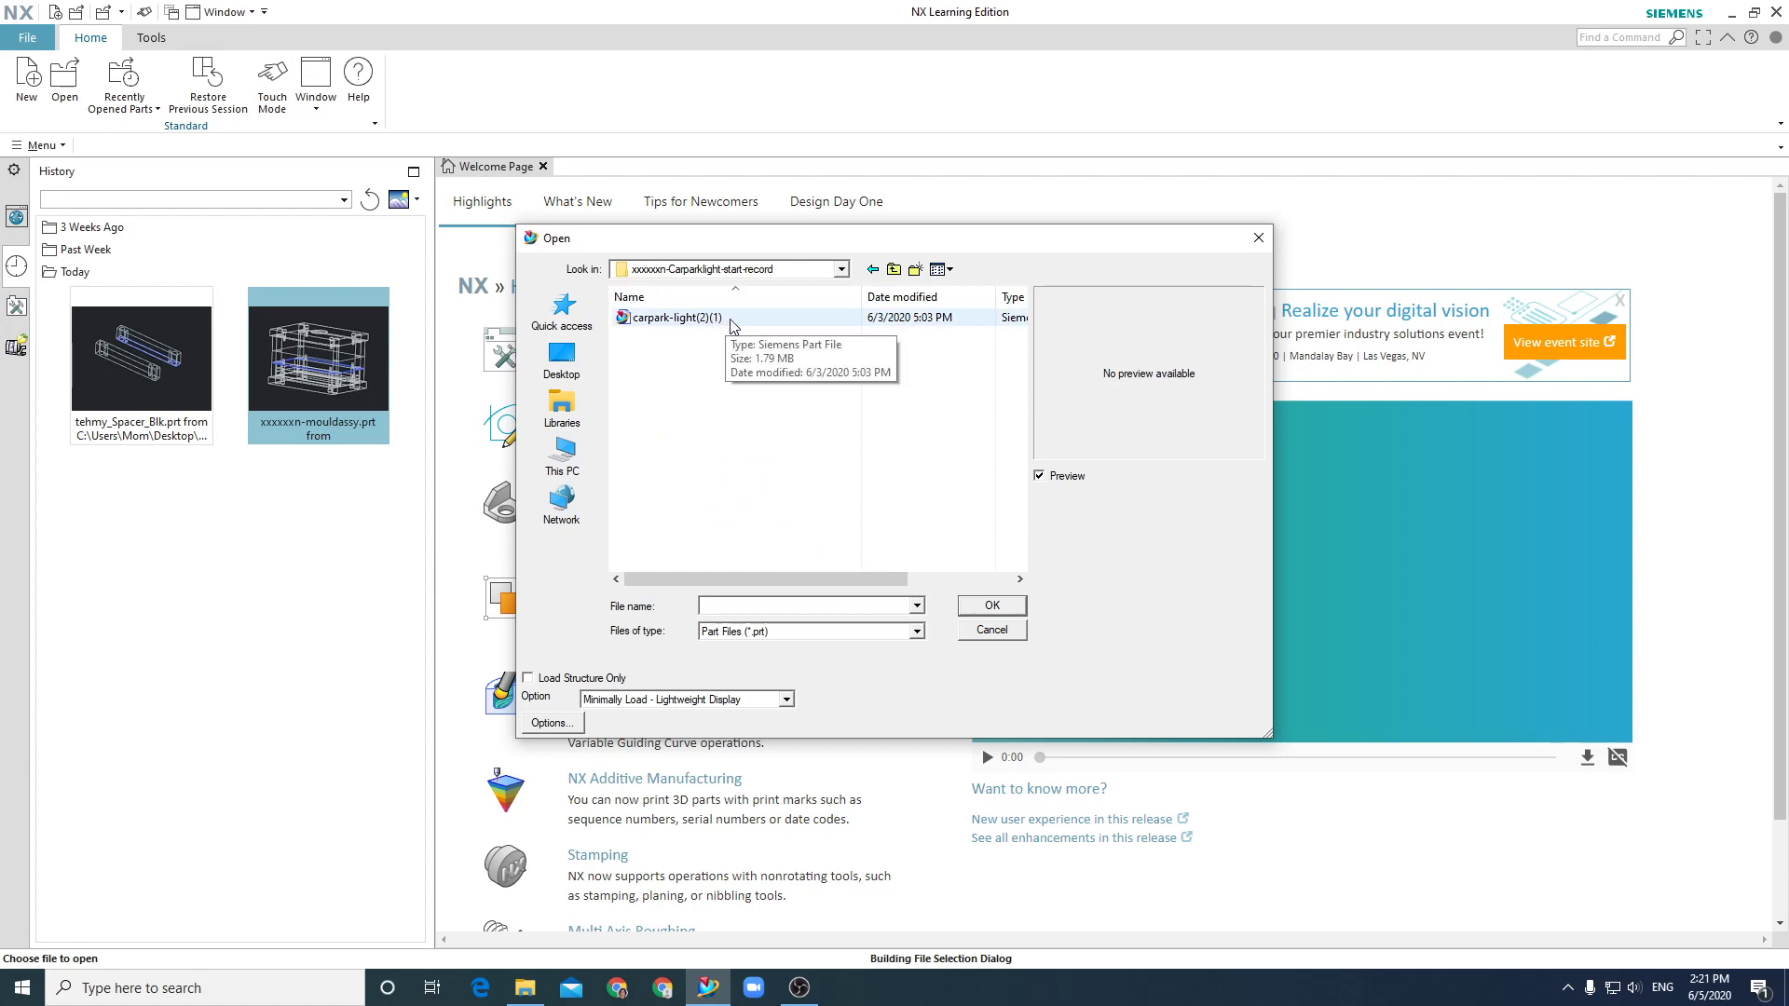
double_click(677, 318)
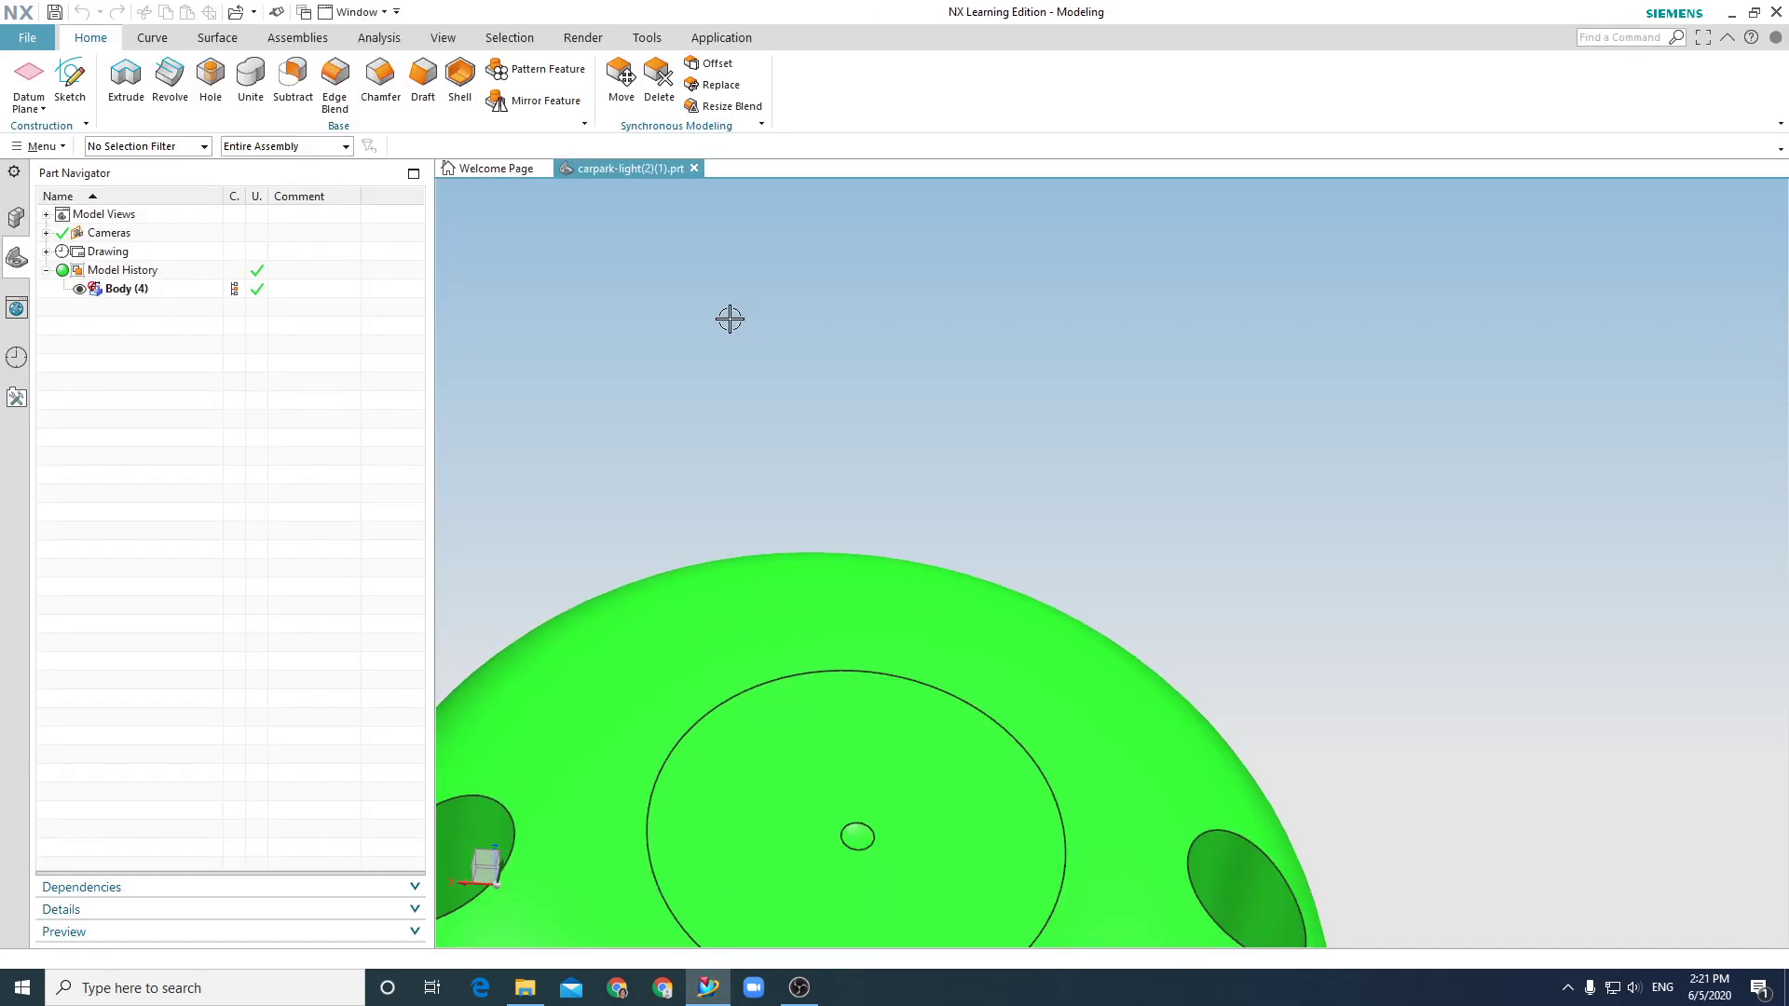
right_click(743, 317)
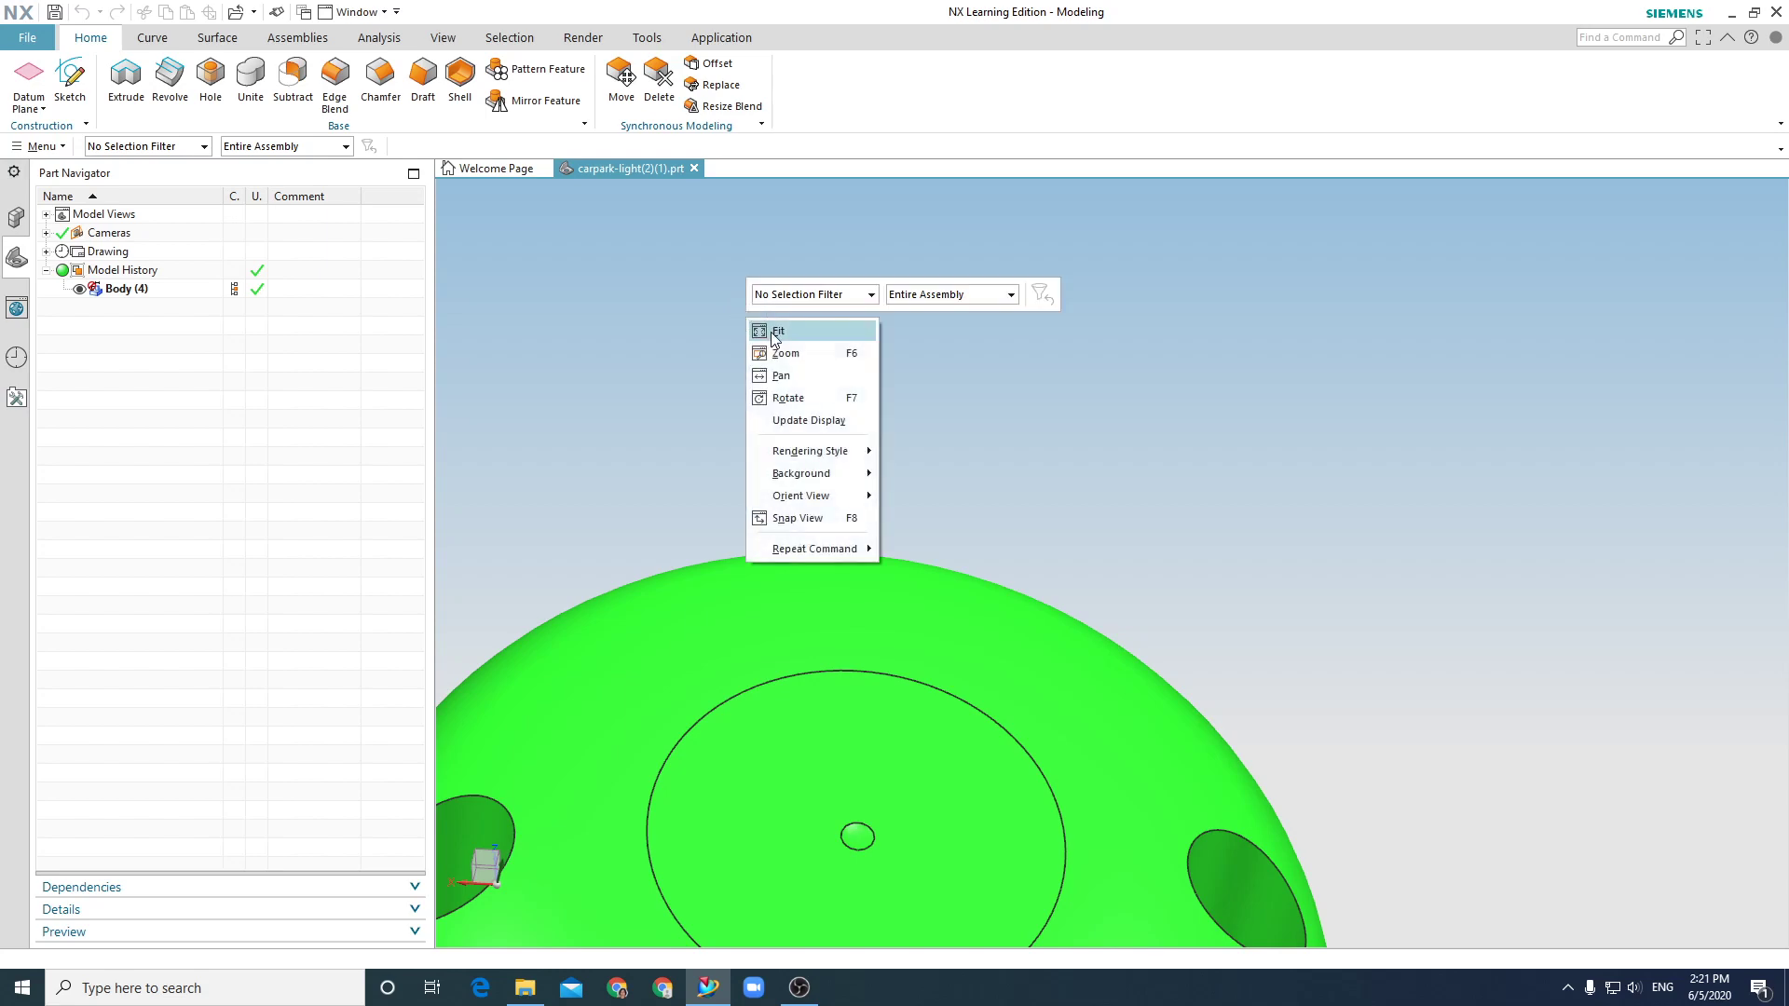
left_click(775, 332)
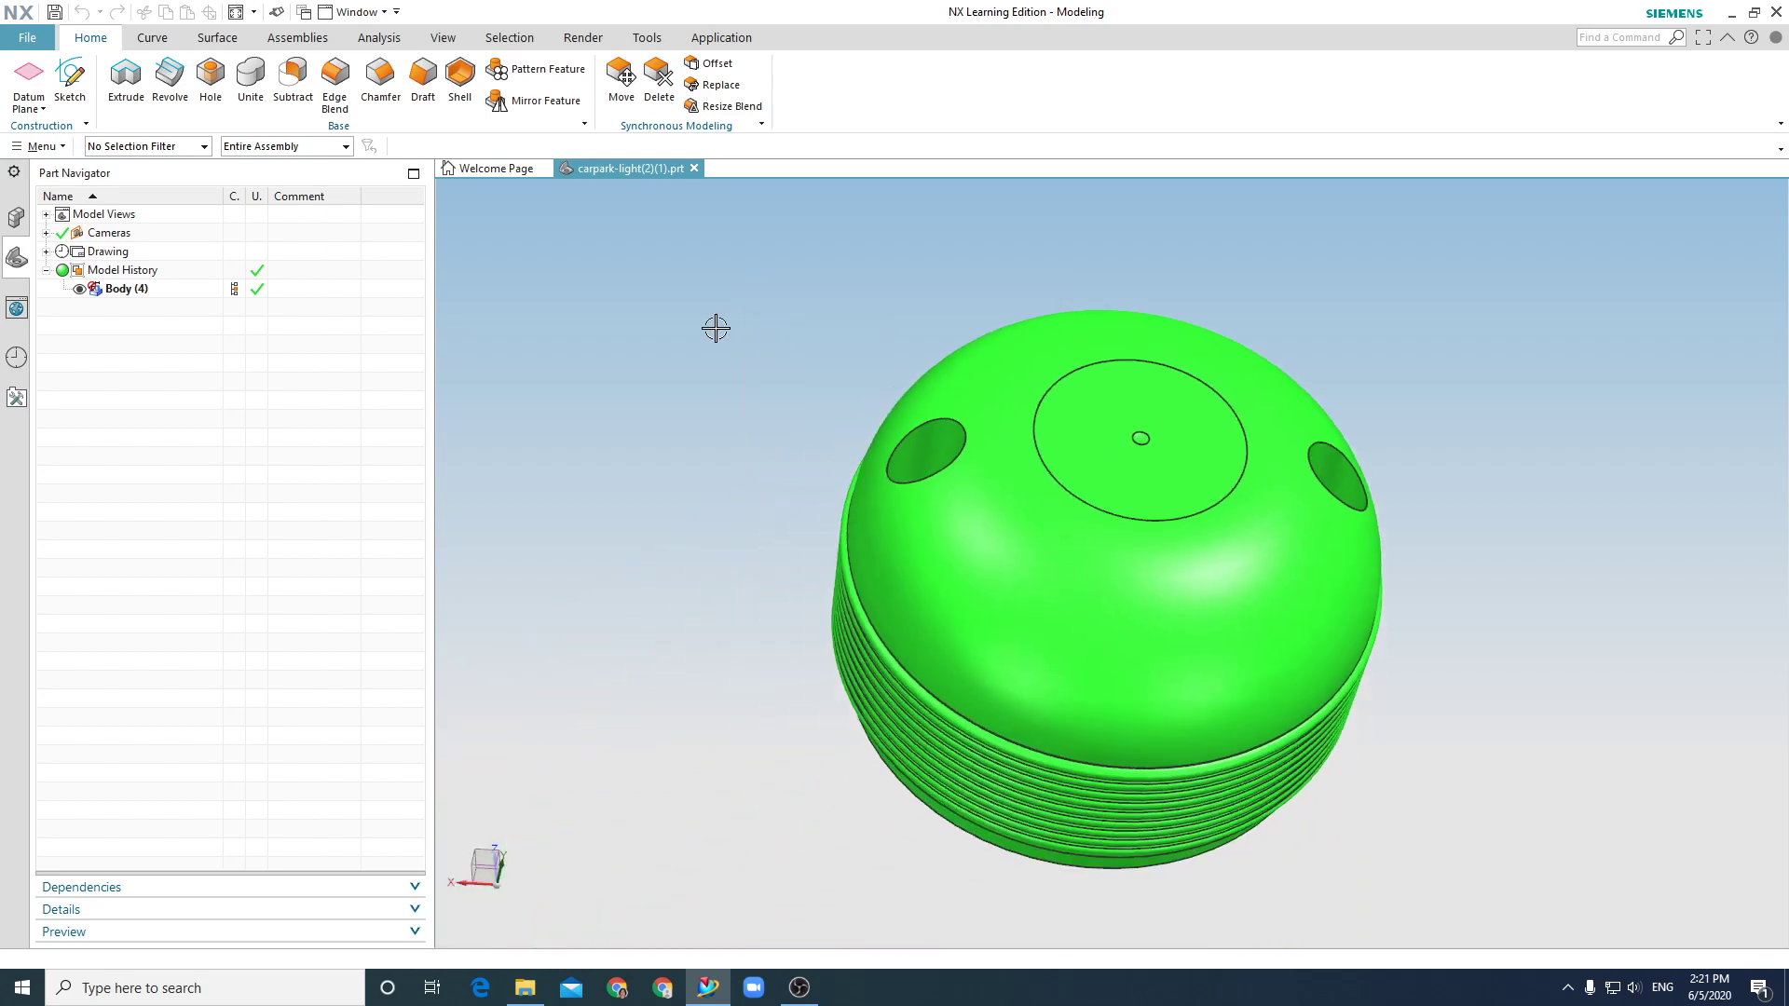
key("Home")
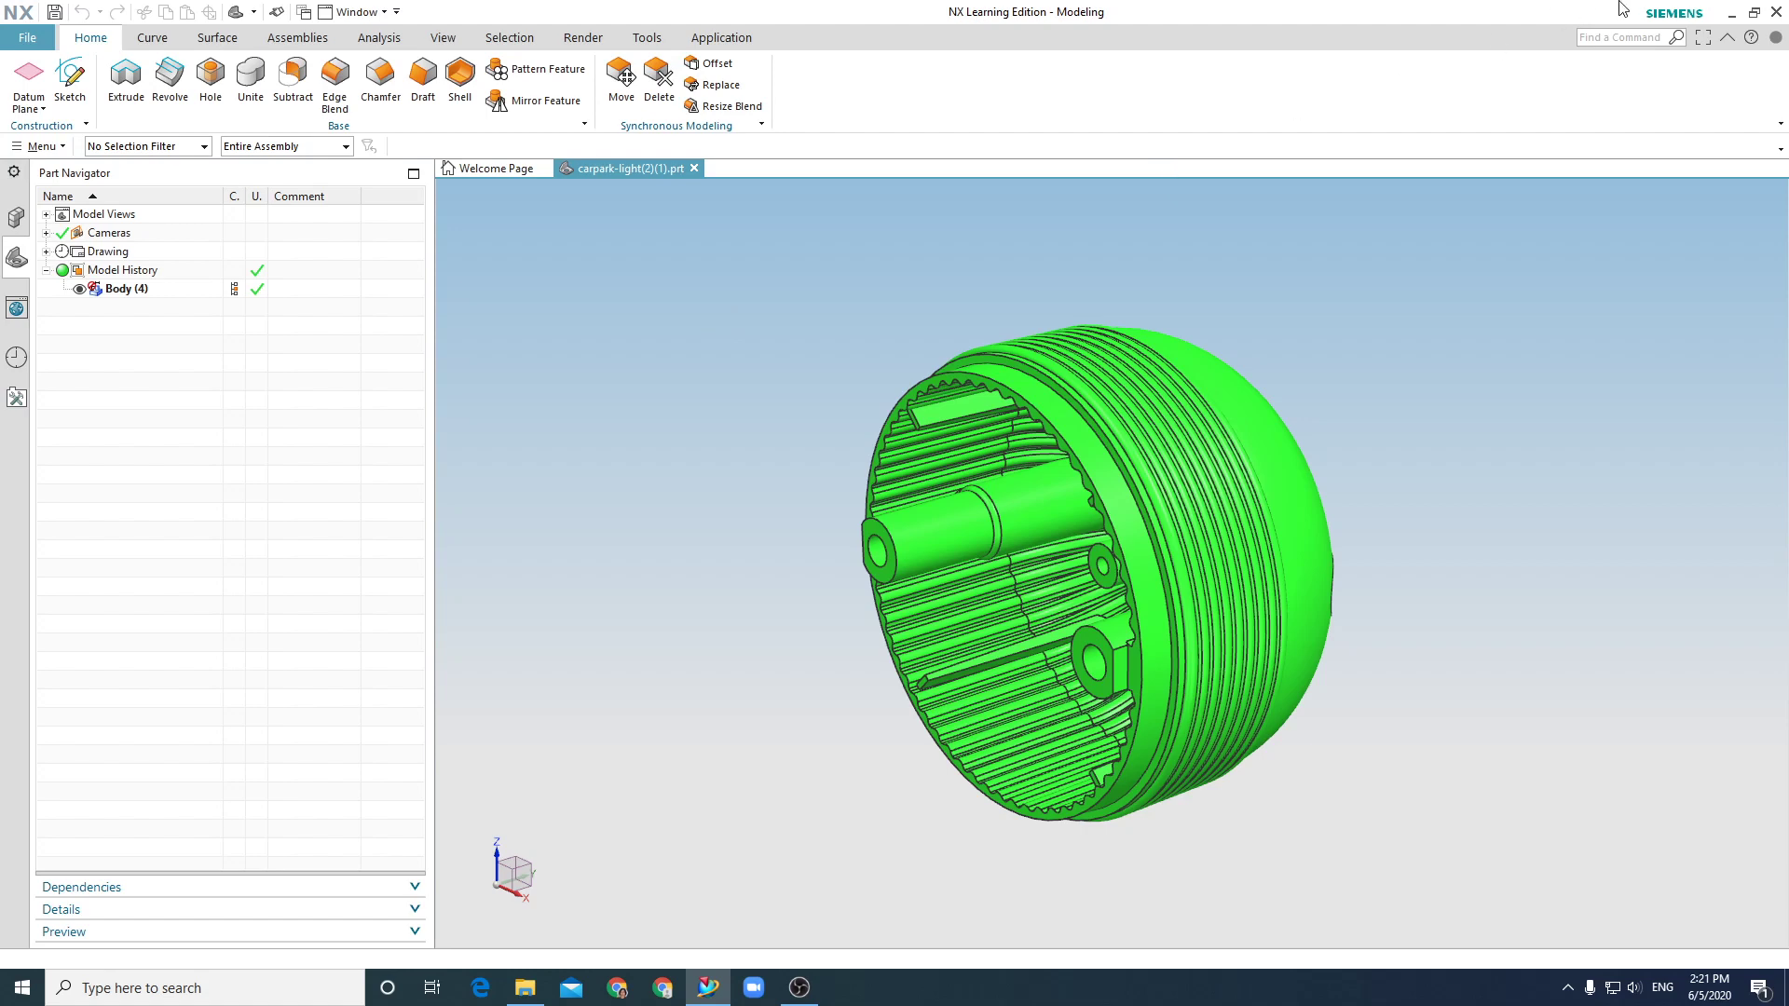
Start the Scale Body command through a search for "scale" and select the car park light body for uniform scaling.
left_click(1613, 37)
type("scale")
key("Return")
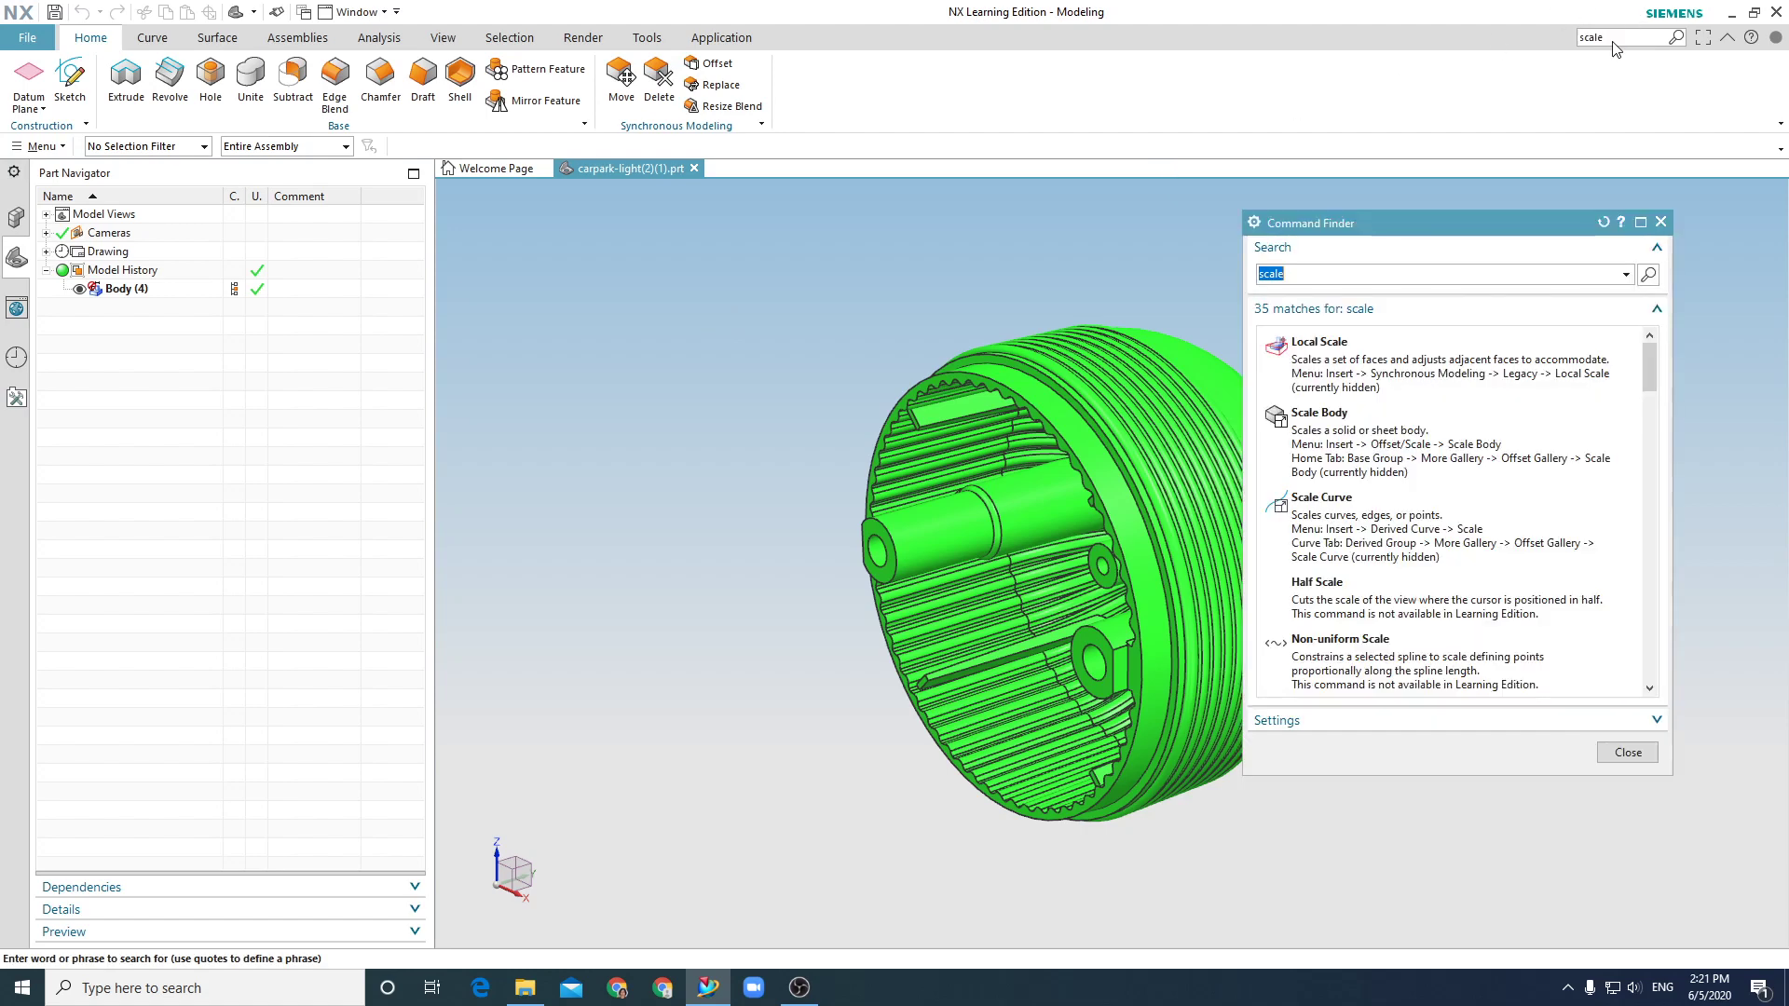
left_click(1445, 412)
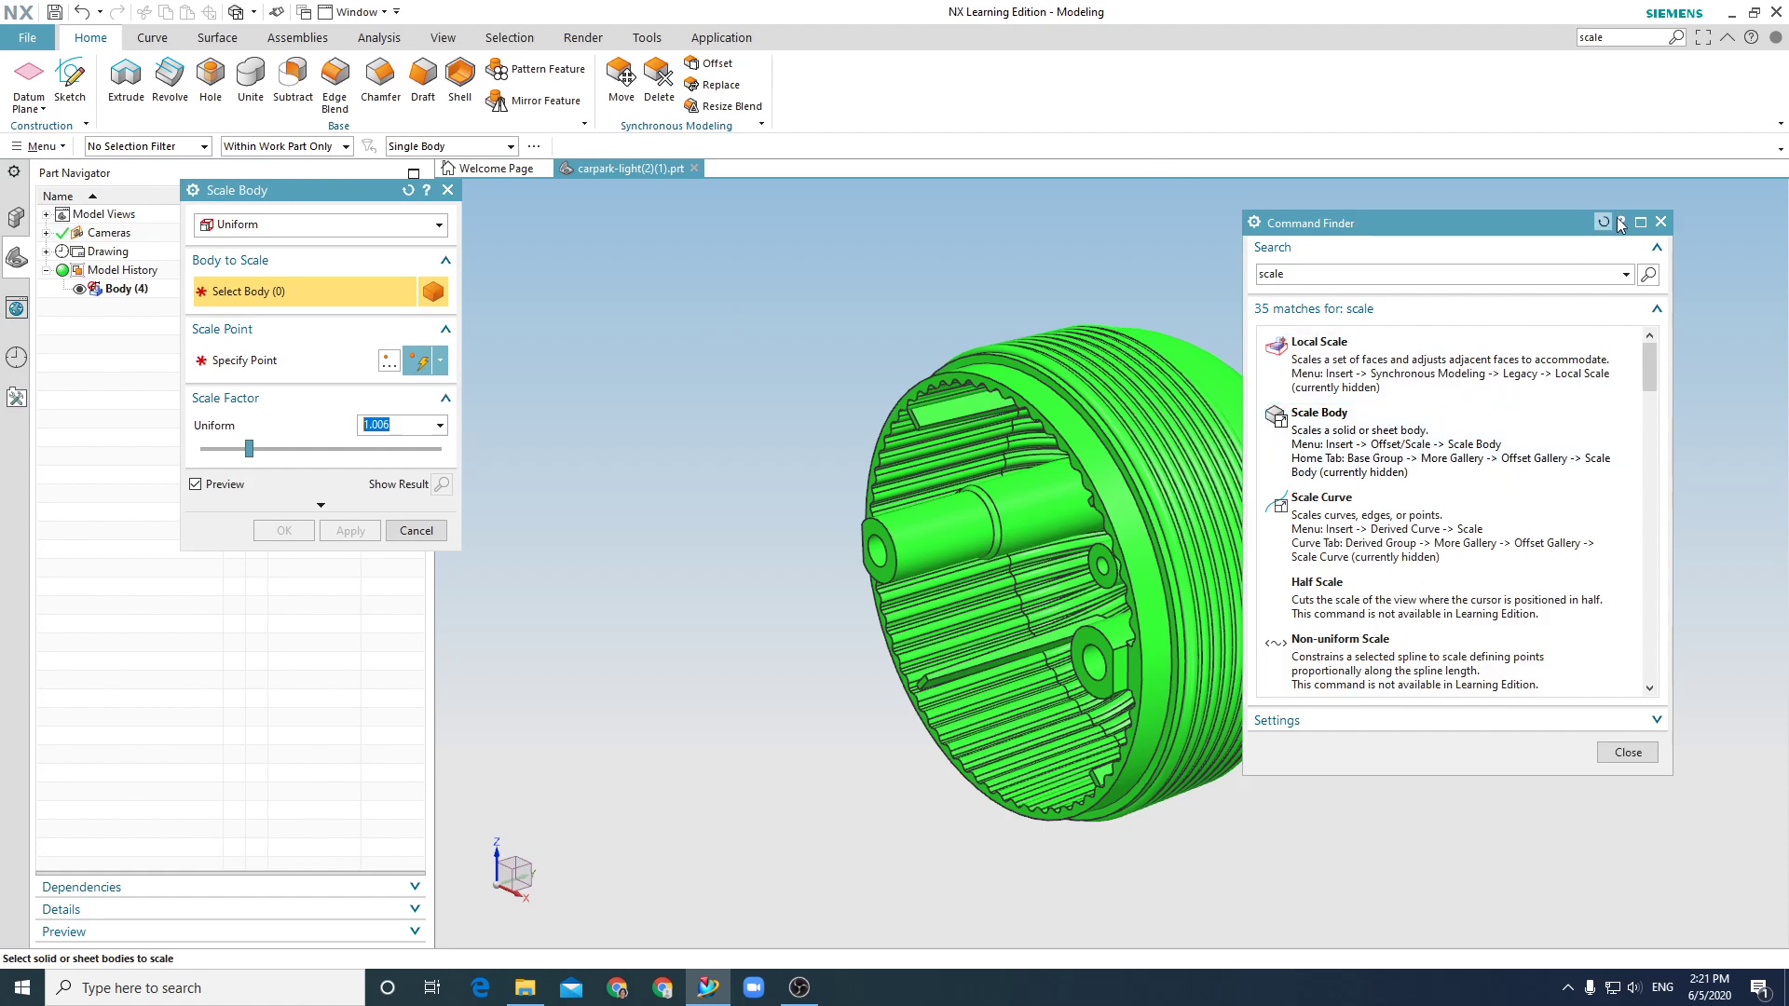
left_click(1660, 222)
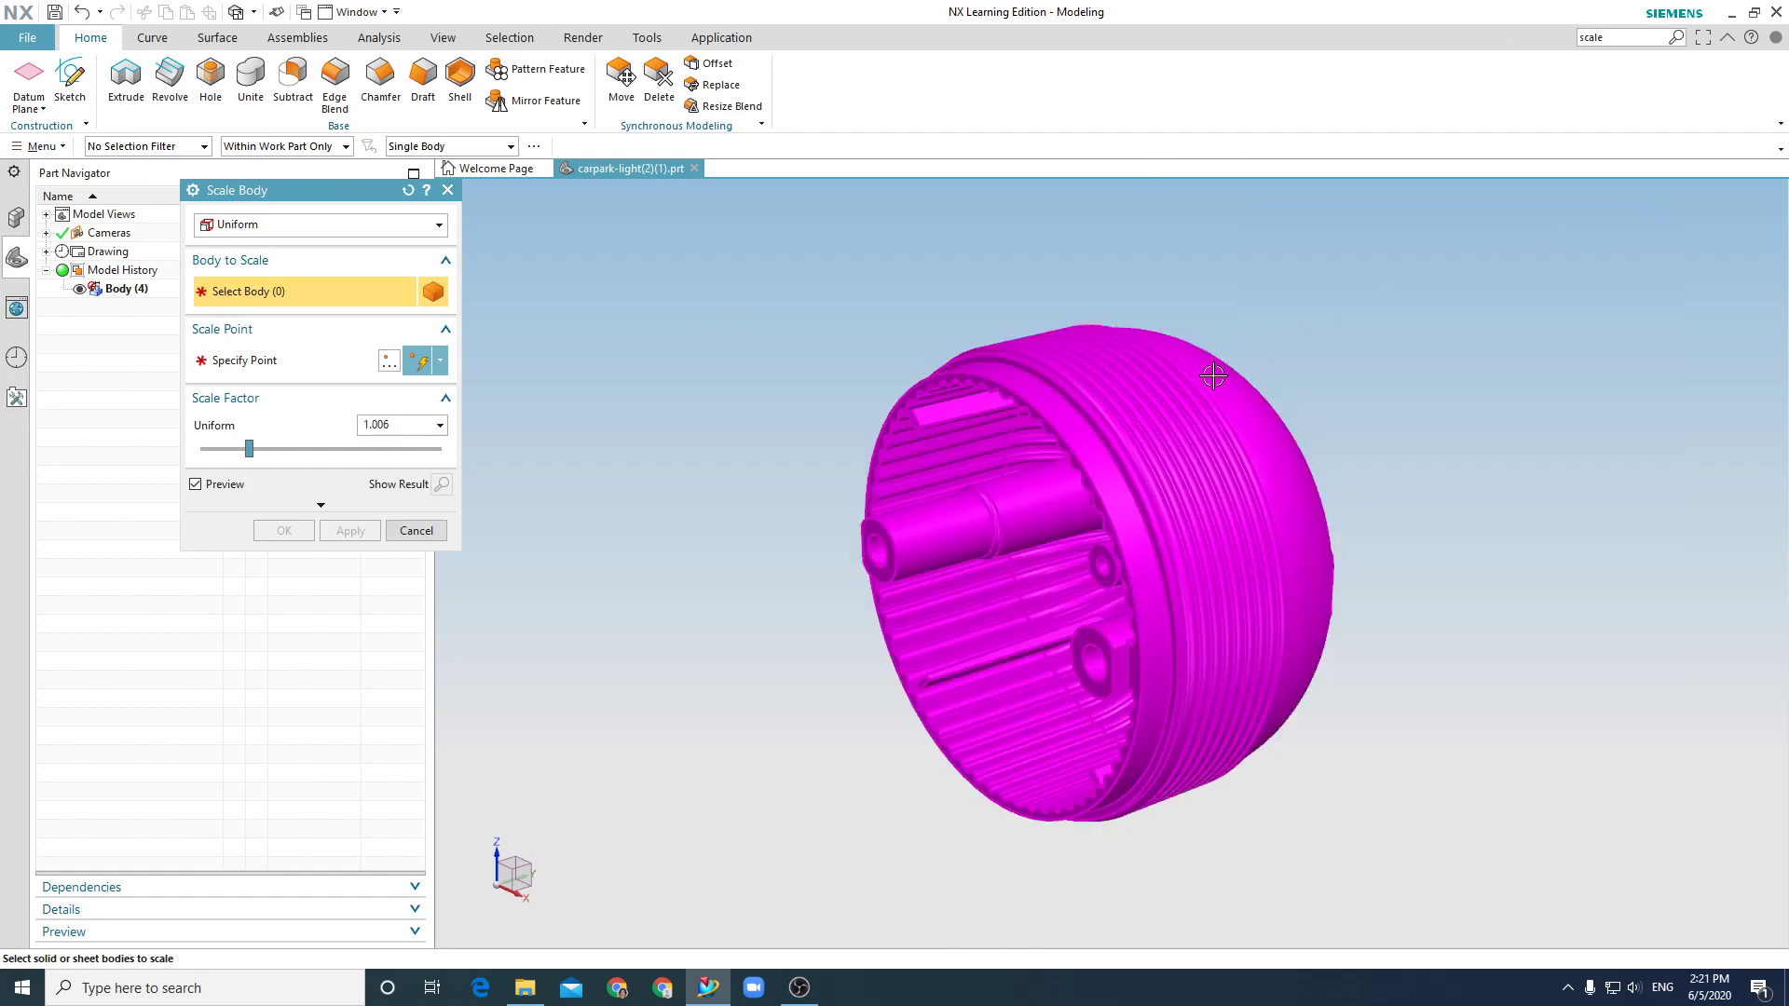
left_click(1213, 374)
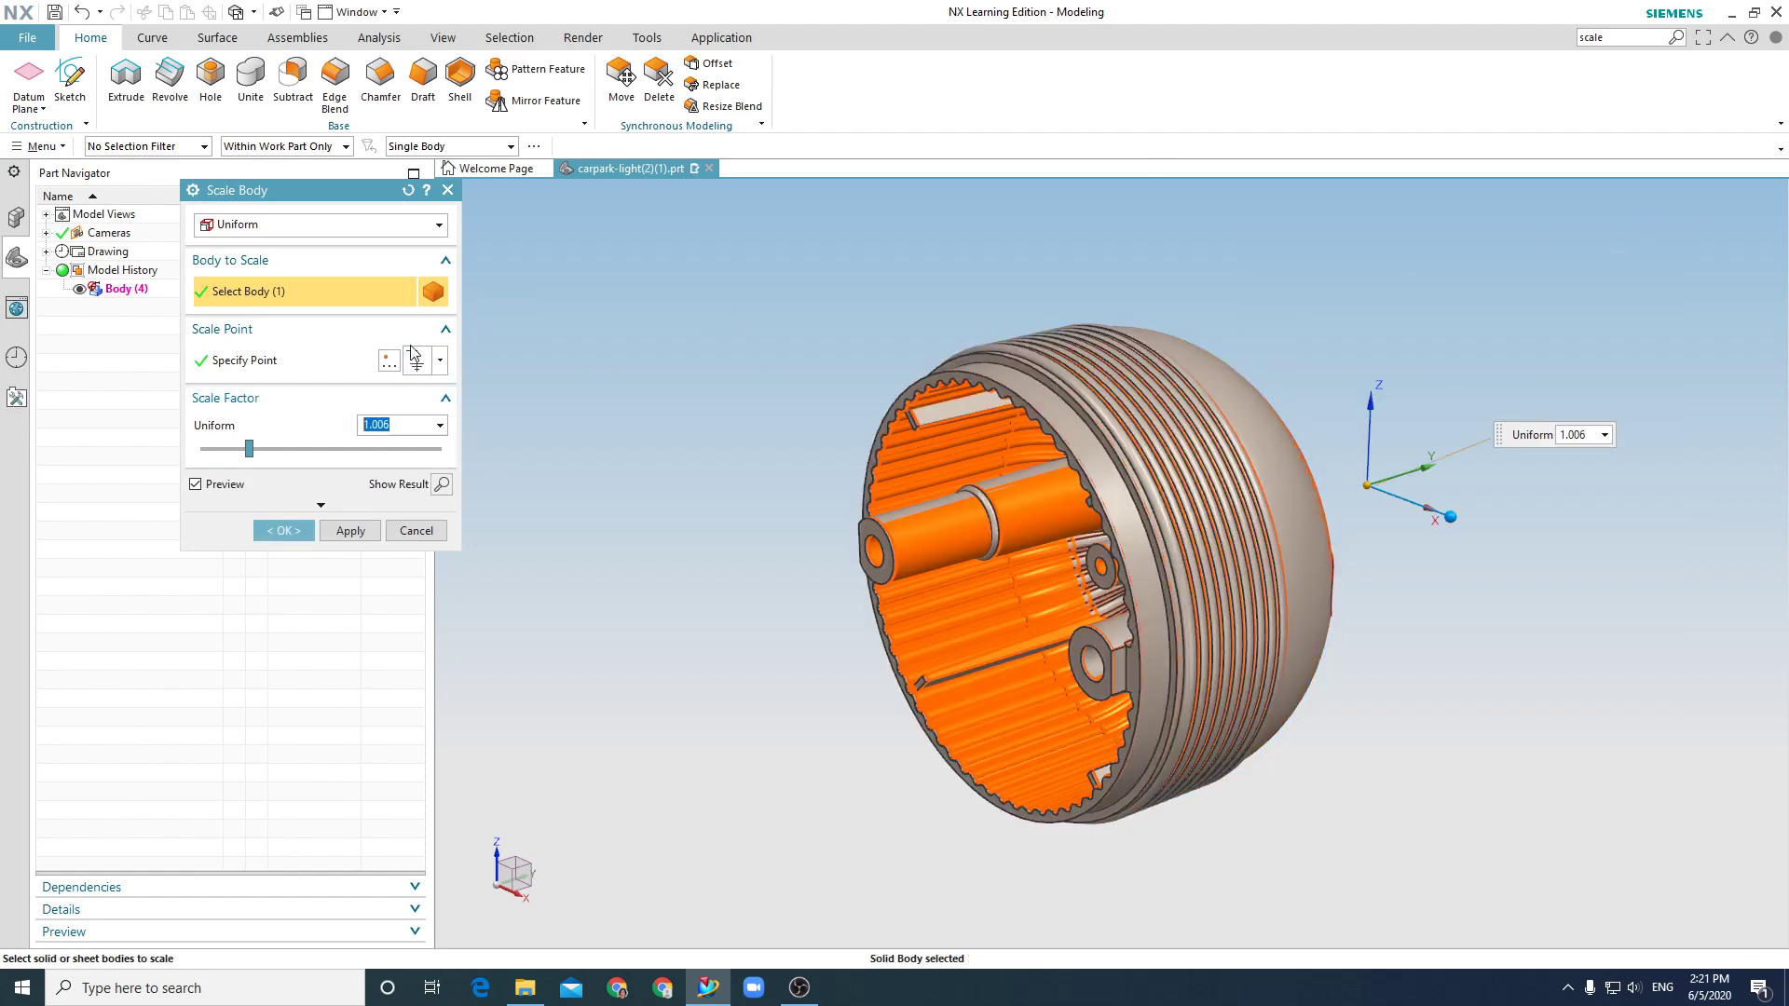
Define the scale point as the arc center of the circular edge around the light's open end.
left_click(410, 362)
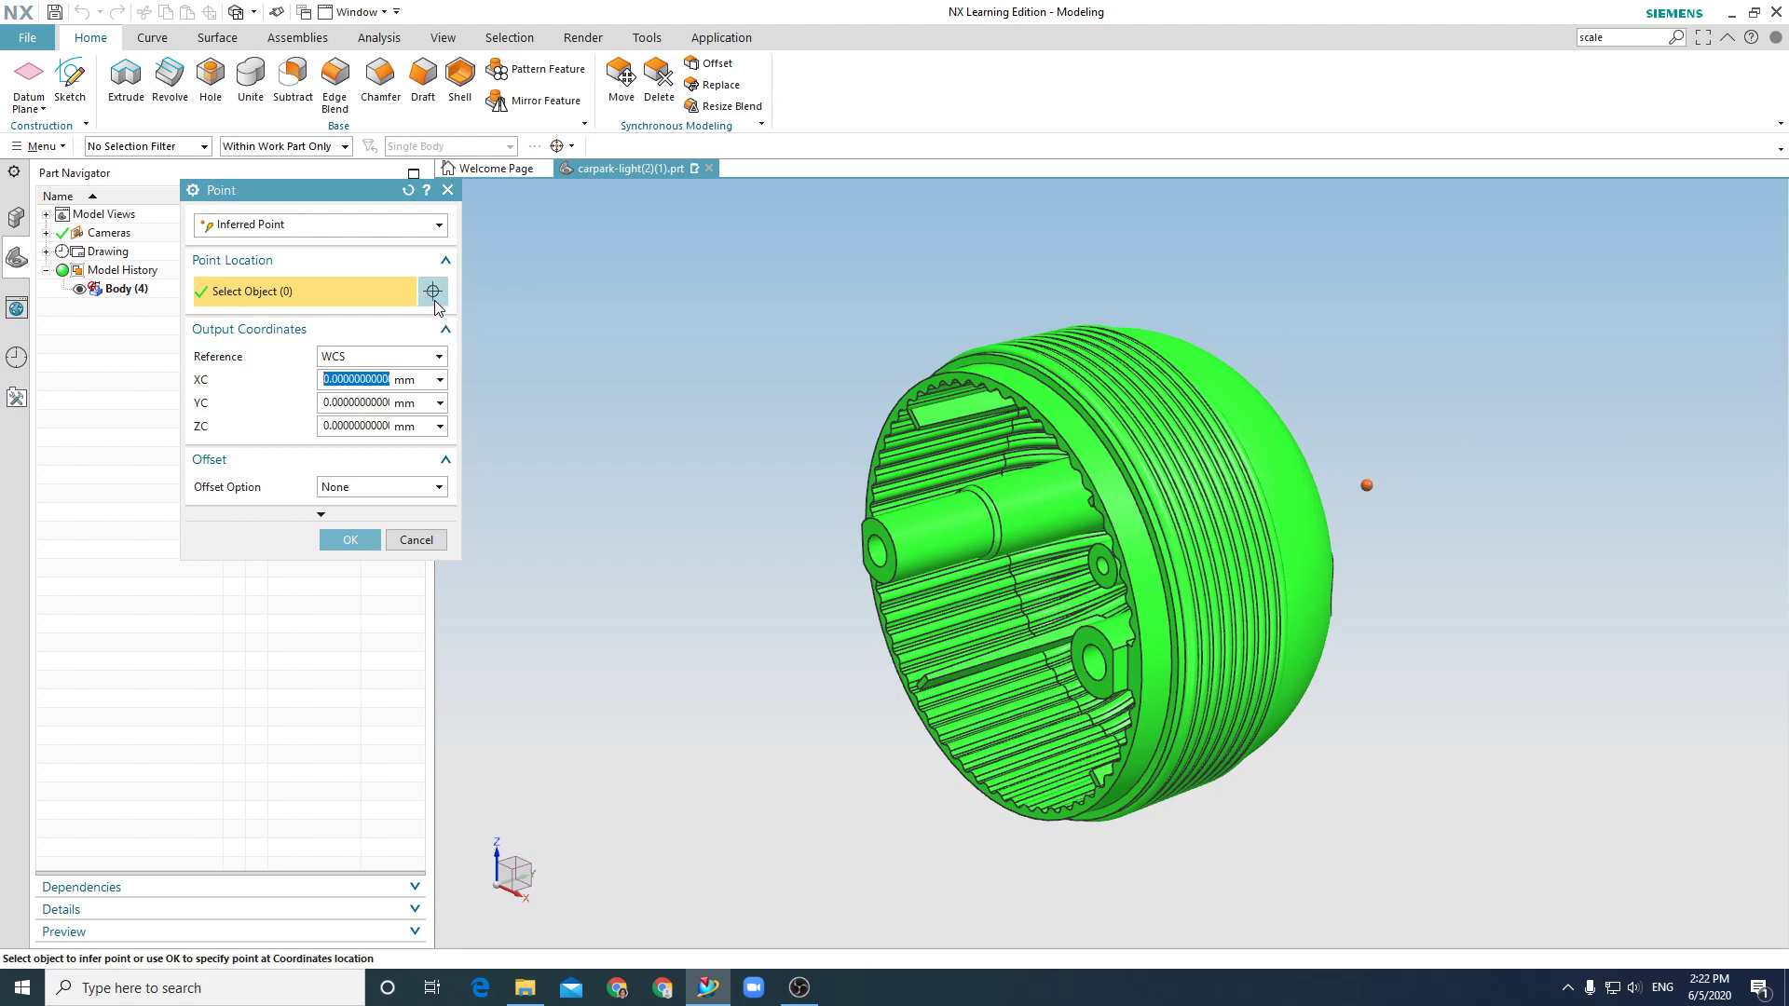
left_click(416, 227)
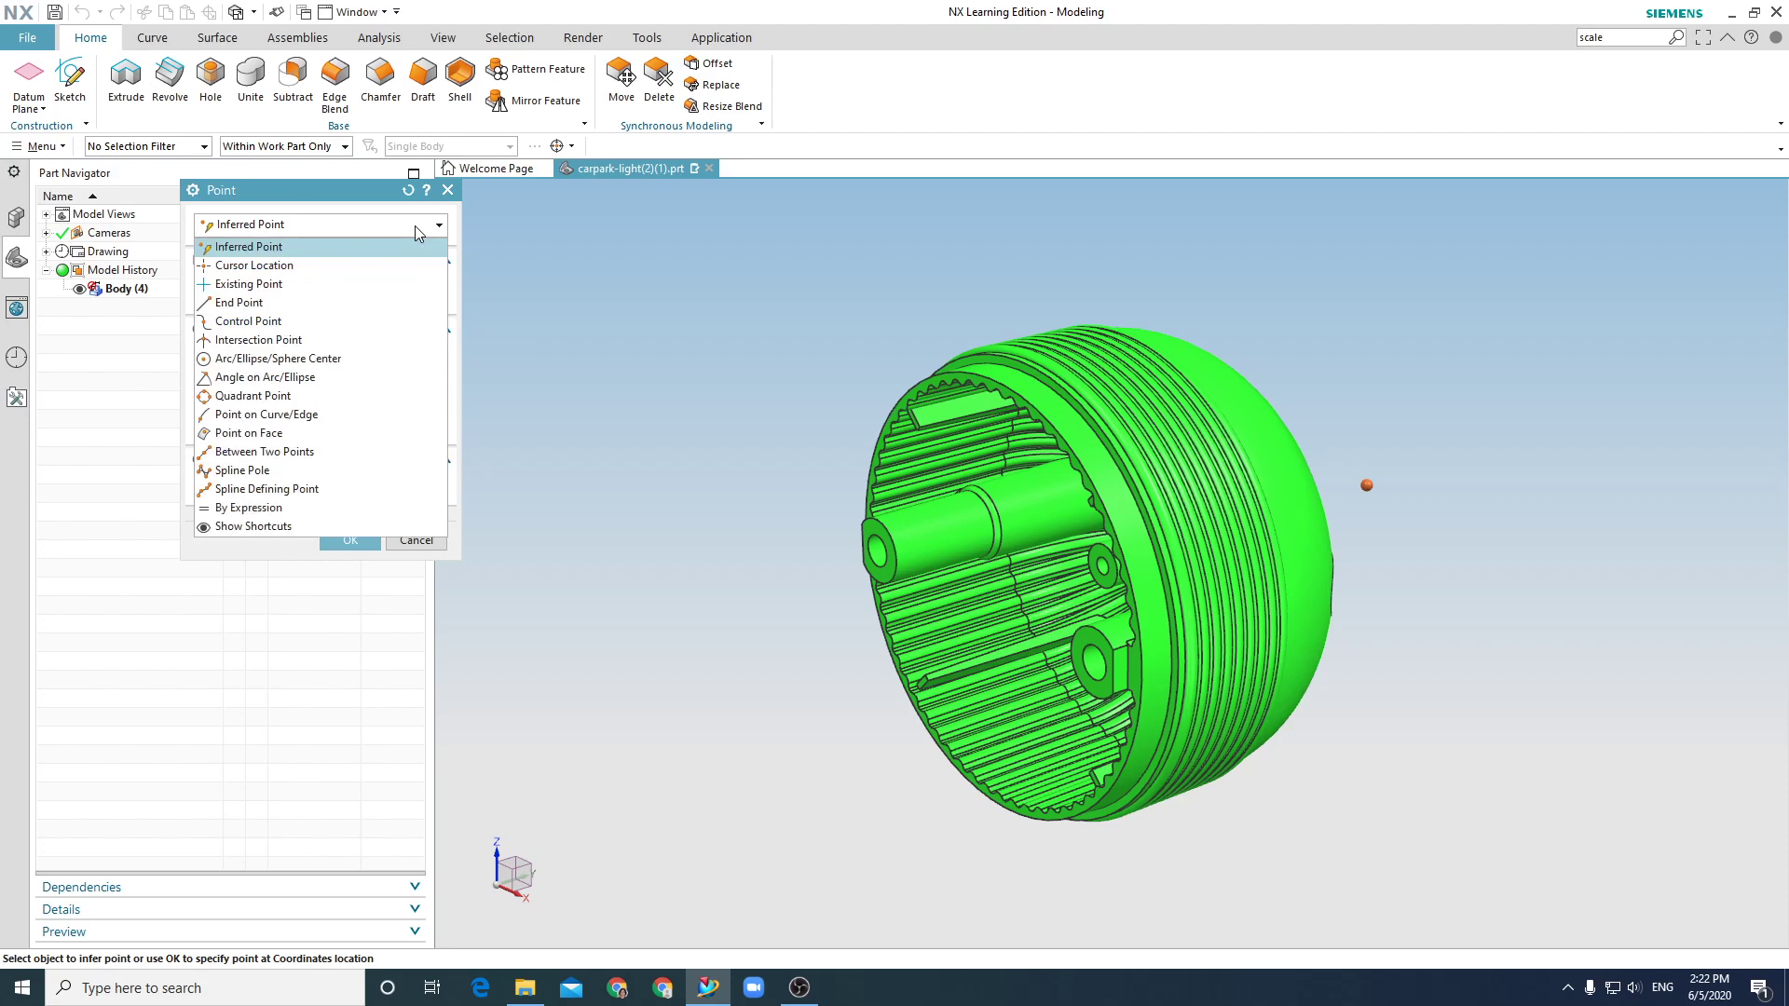
left_click(328, 362)
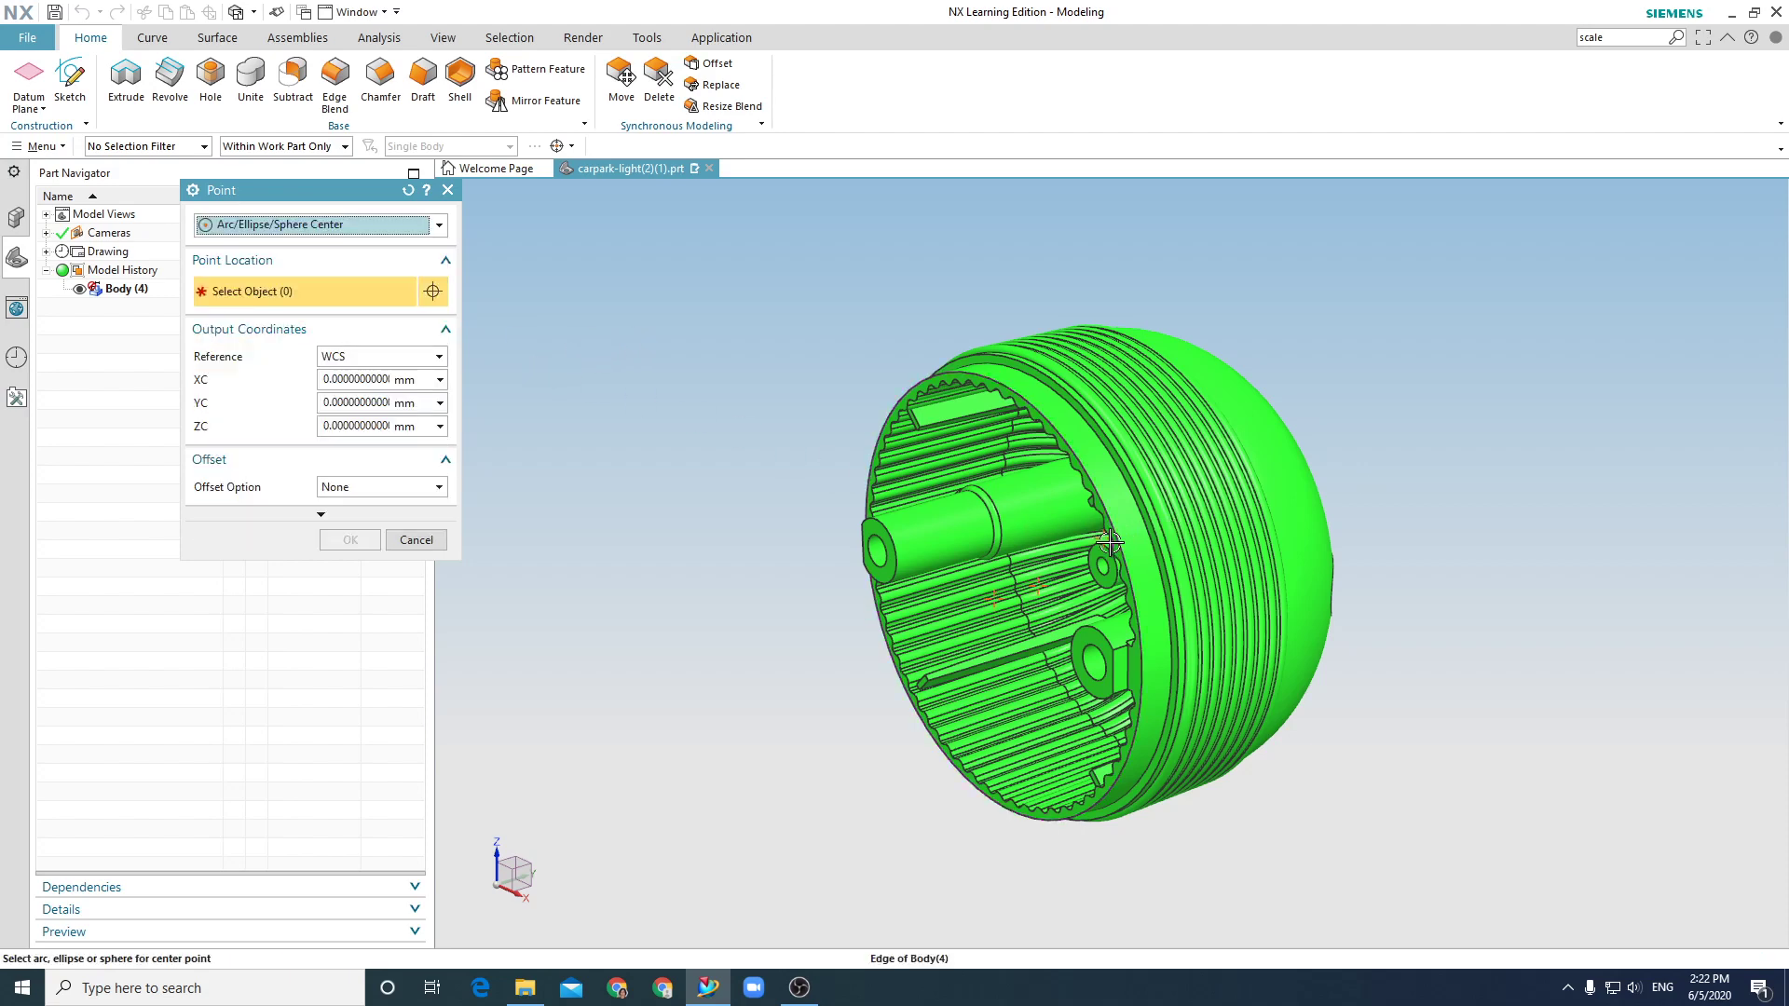
left_click(1142, 667)
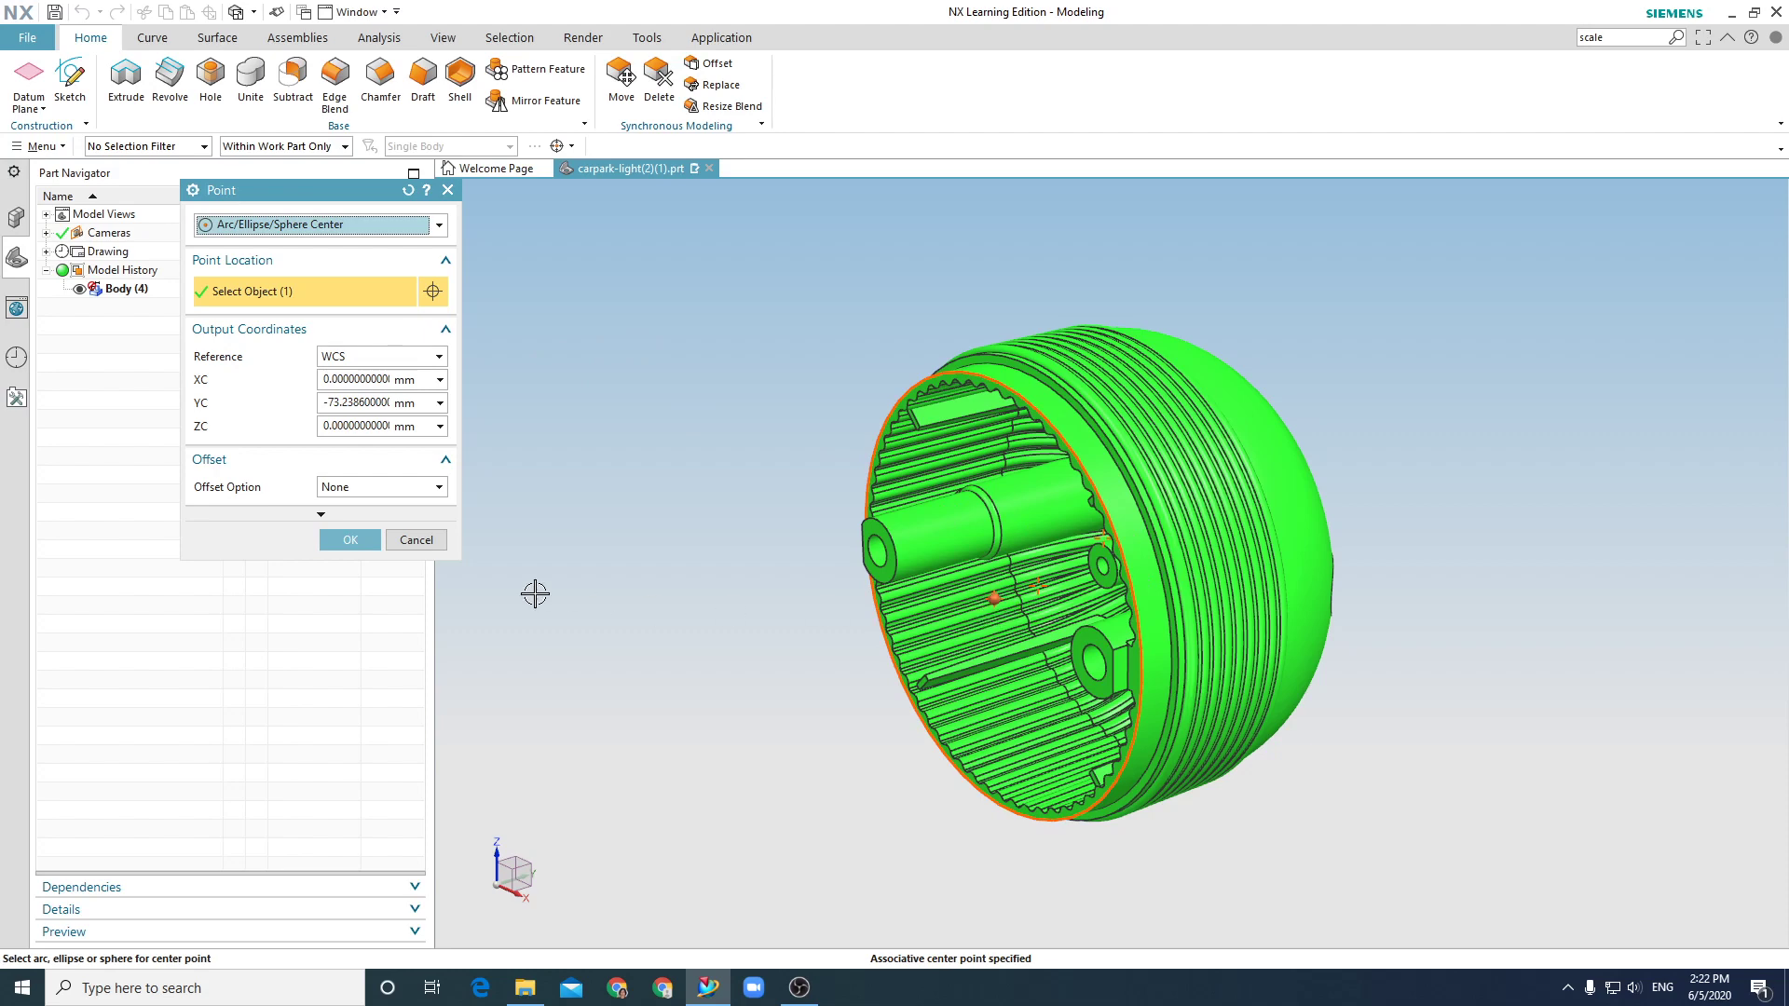
left_click(350, 540)
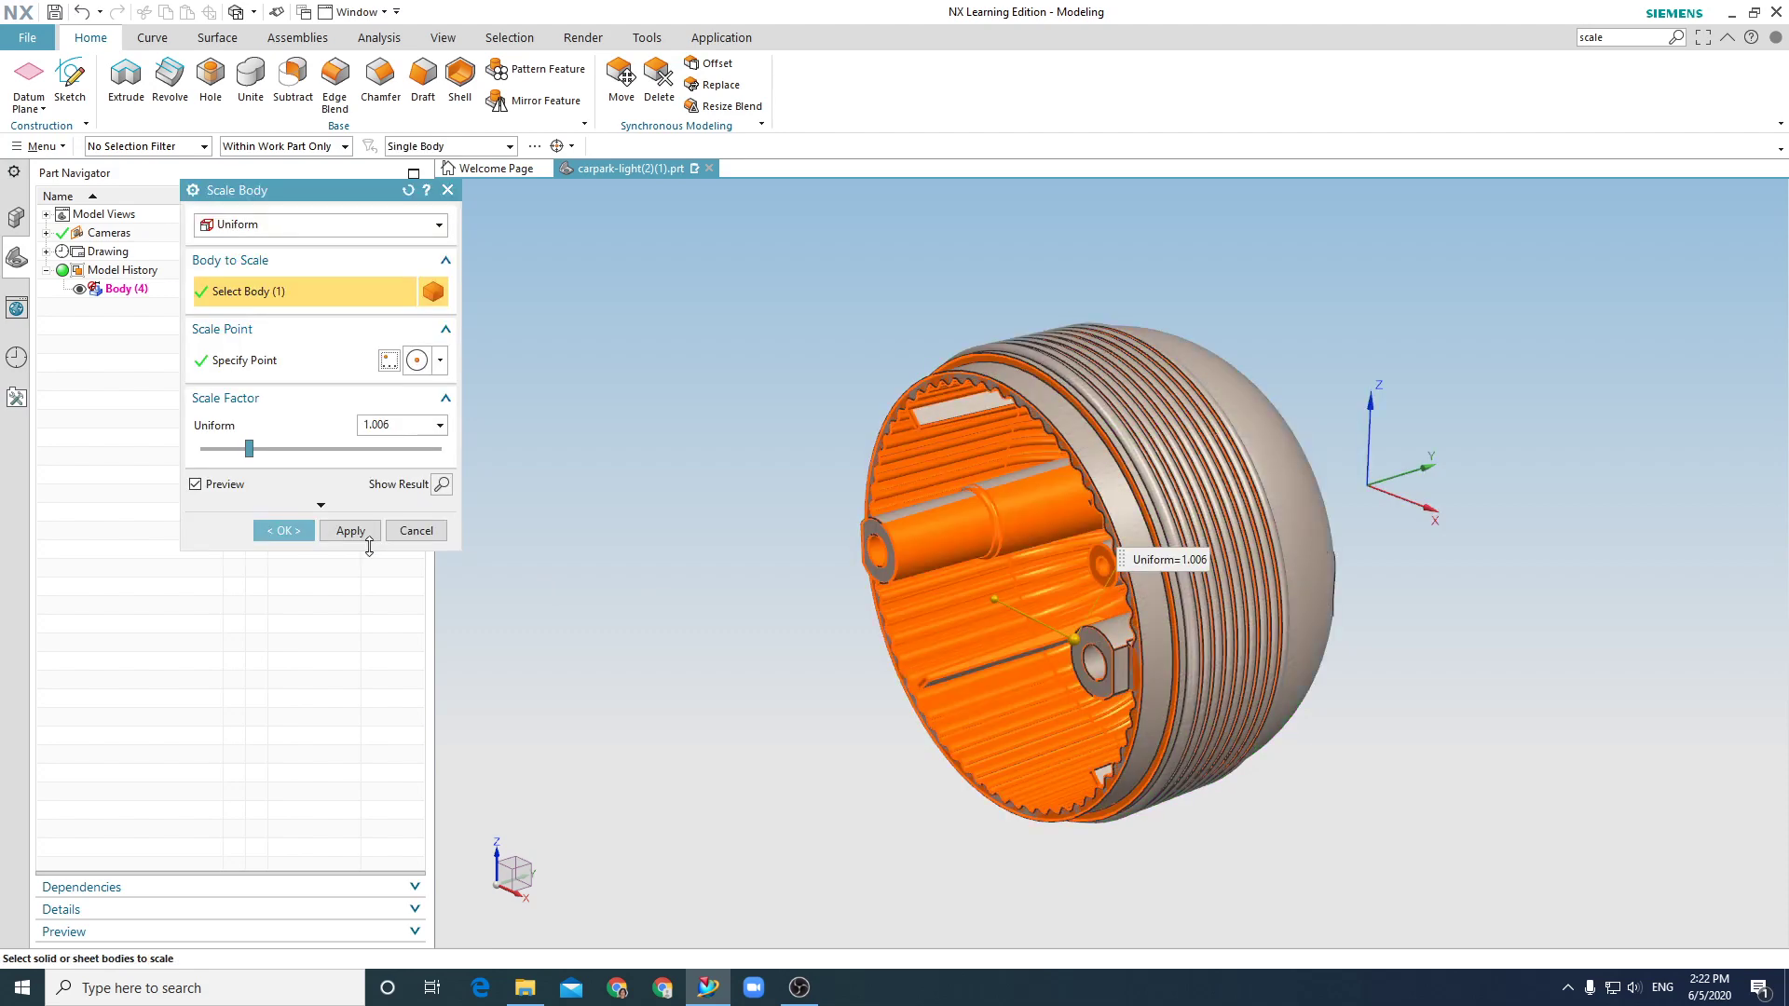
Scale the body uniformly by a factor of 1.006 and review the resulting scale feature's settings.
left_click(403, 423)
type("1.")
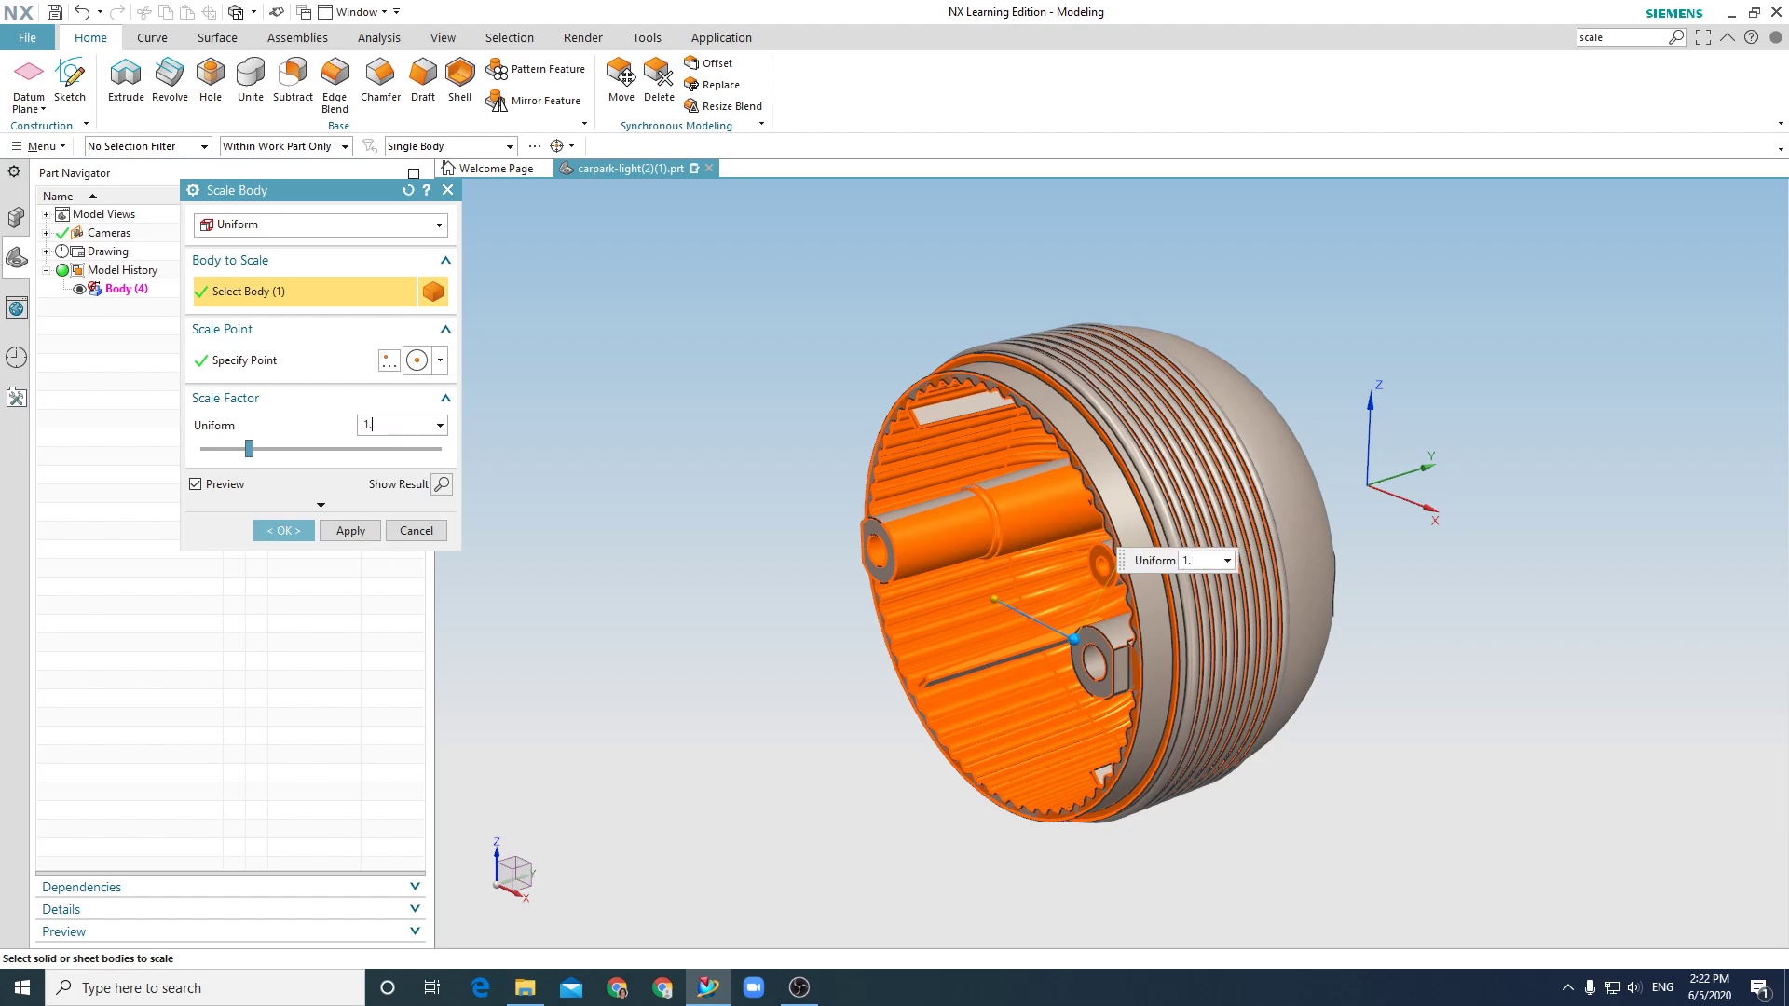
type("006")
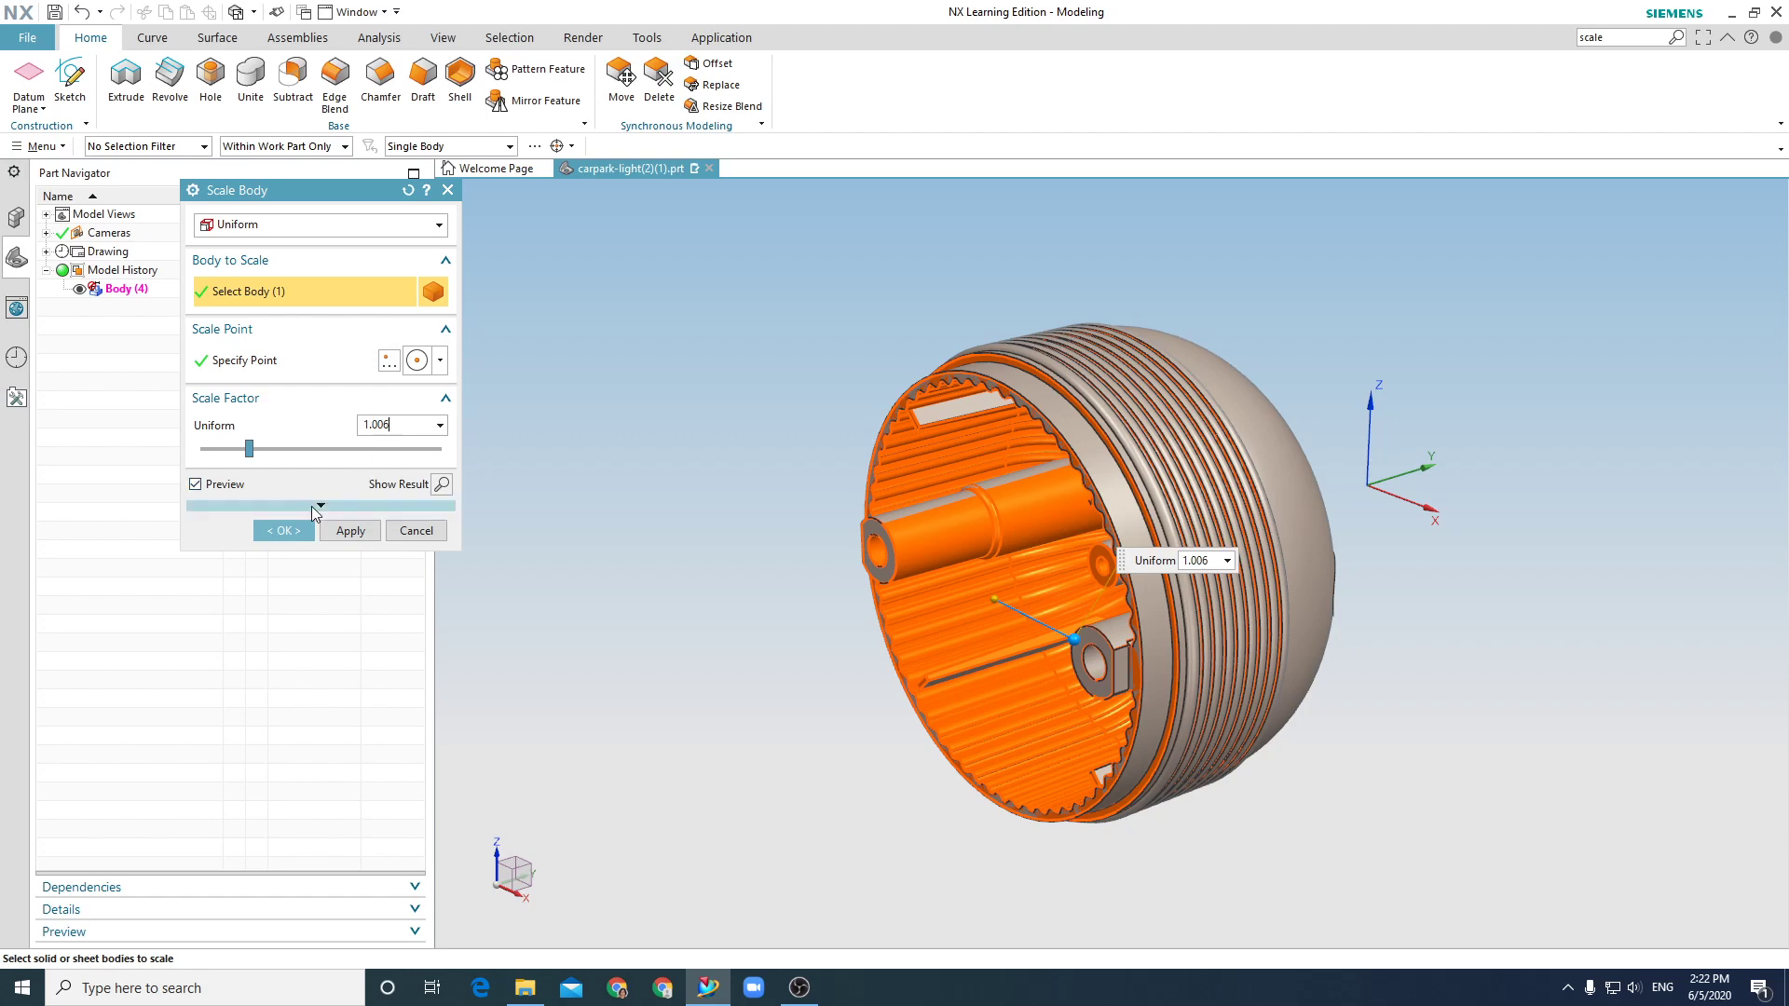
left_click(288, 531)
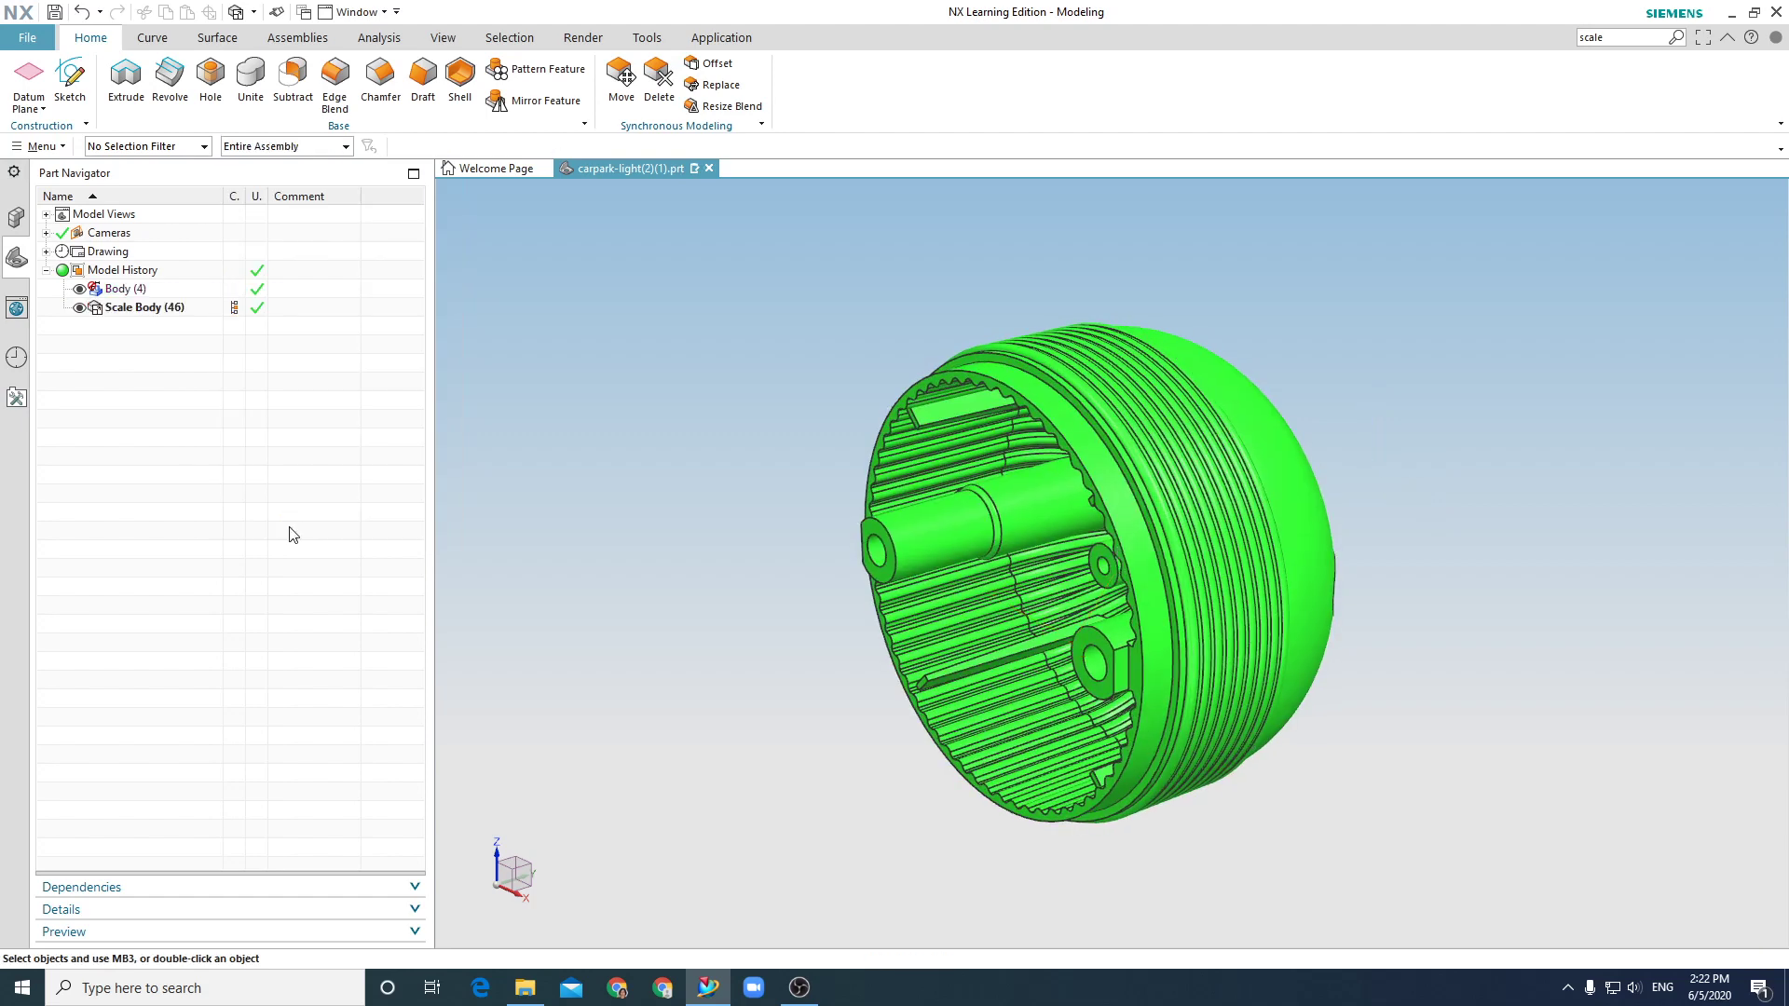
double_click(172, 308)
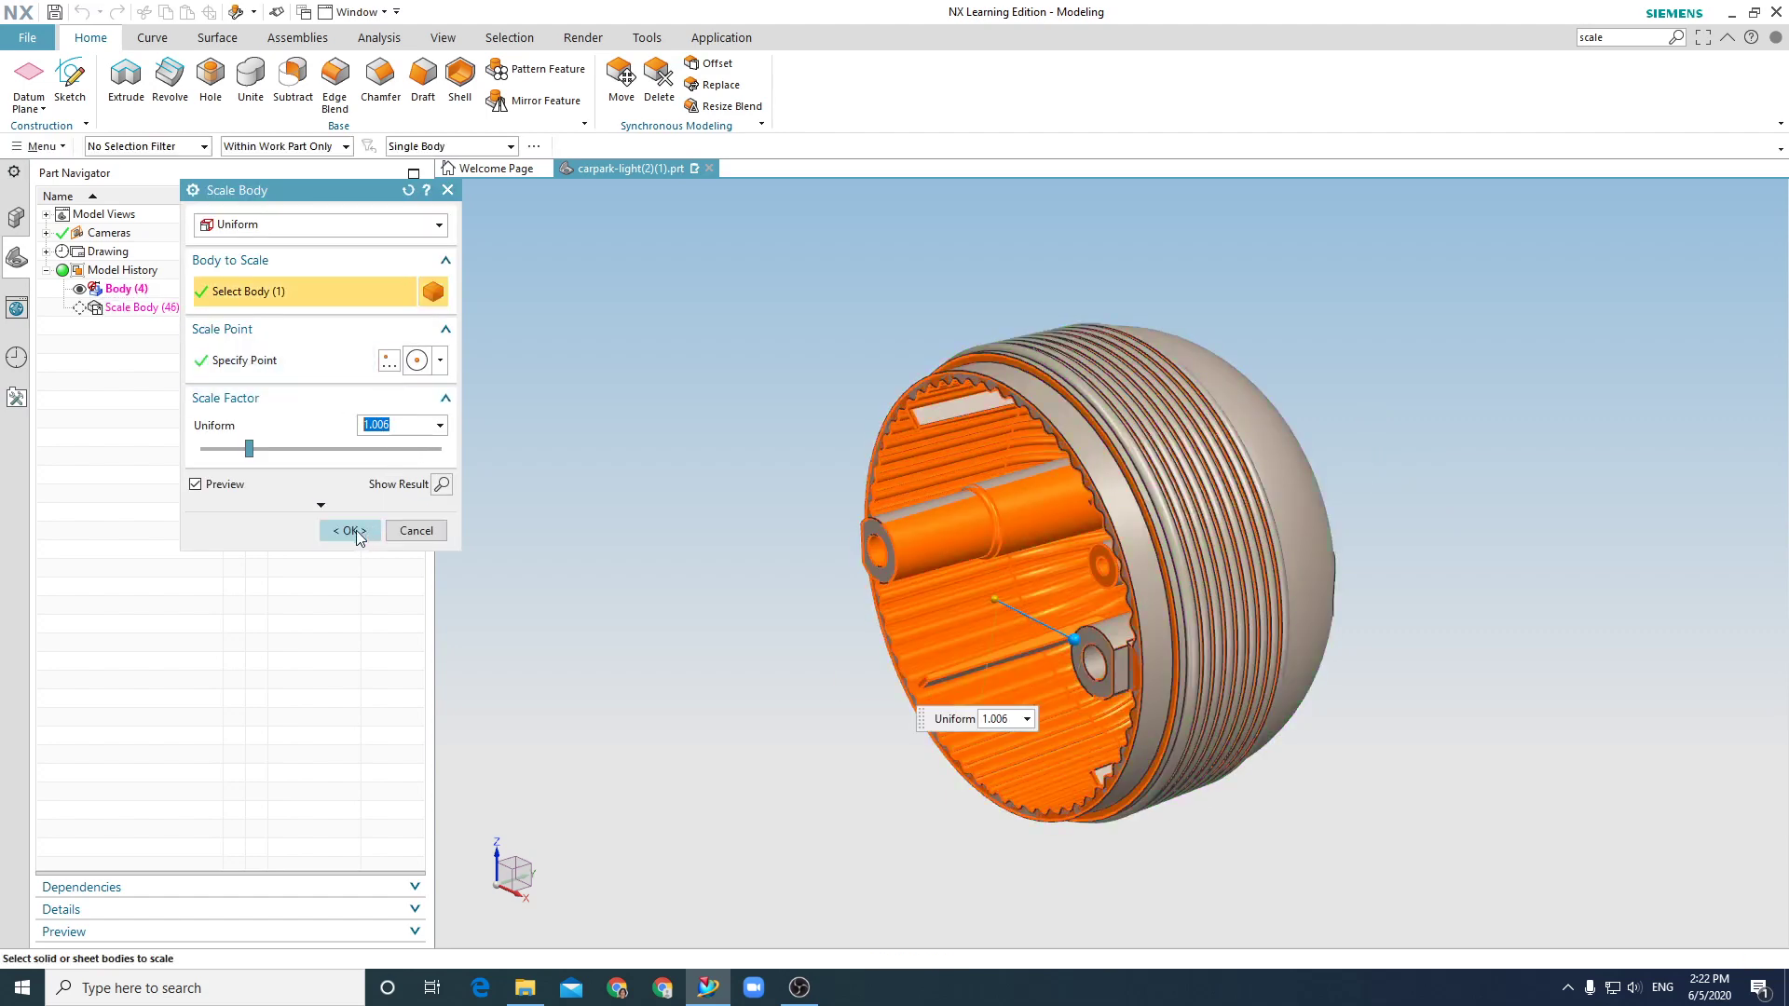
left_click(352, 531)
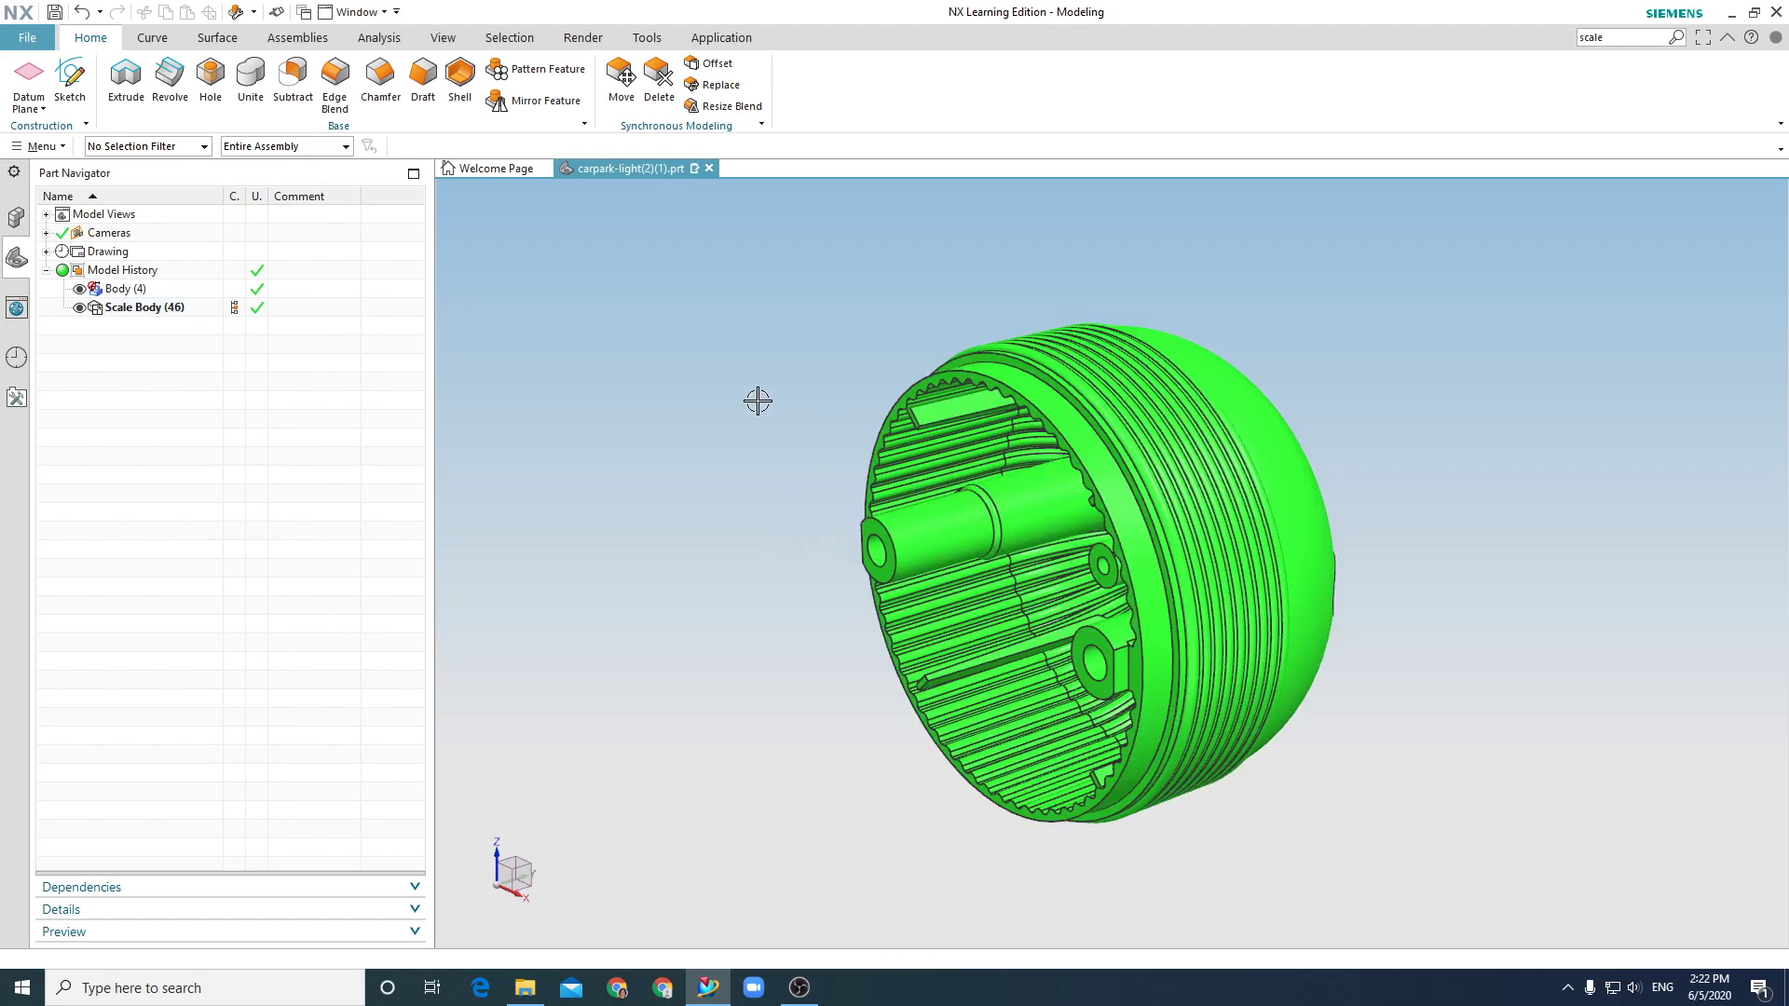
Search the commands for "rotate" and examine where Move Object and Move Component are located.
left_click(1621, 36)
double_click(1621, 35)
double_click(1621, 36)
type("rotate")
key("Return")
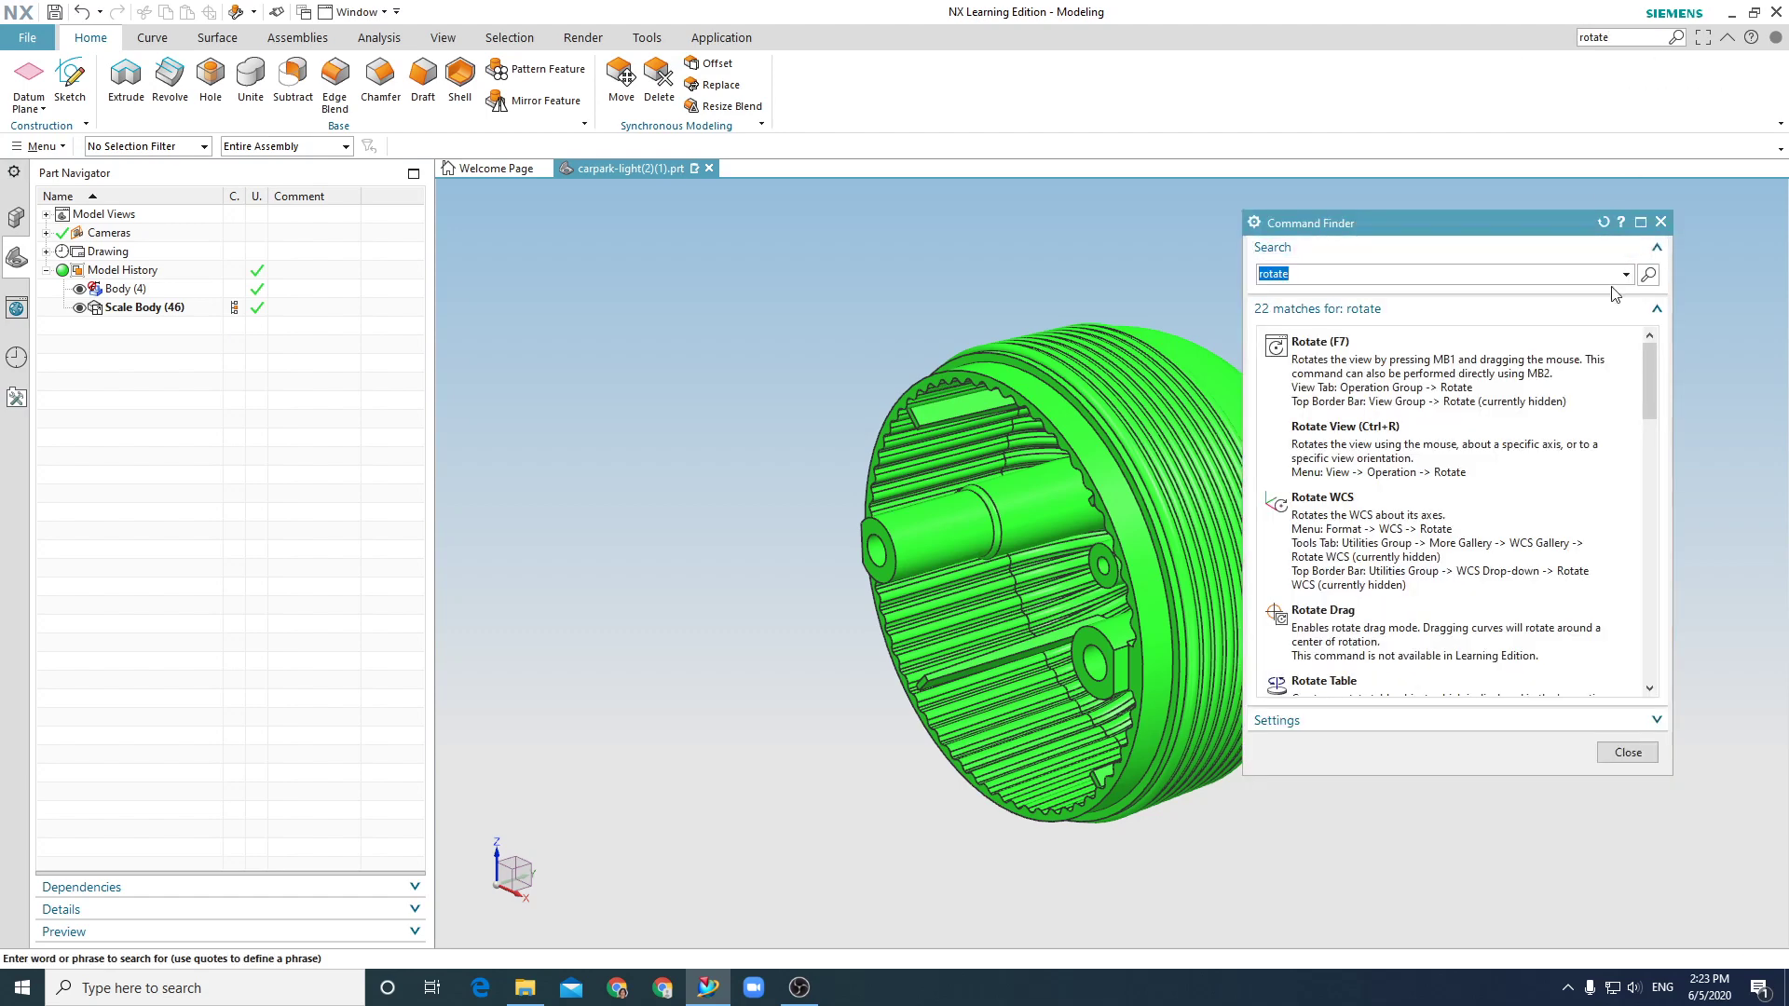
left_click_drag(1647, 365, 1644, 429)
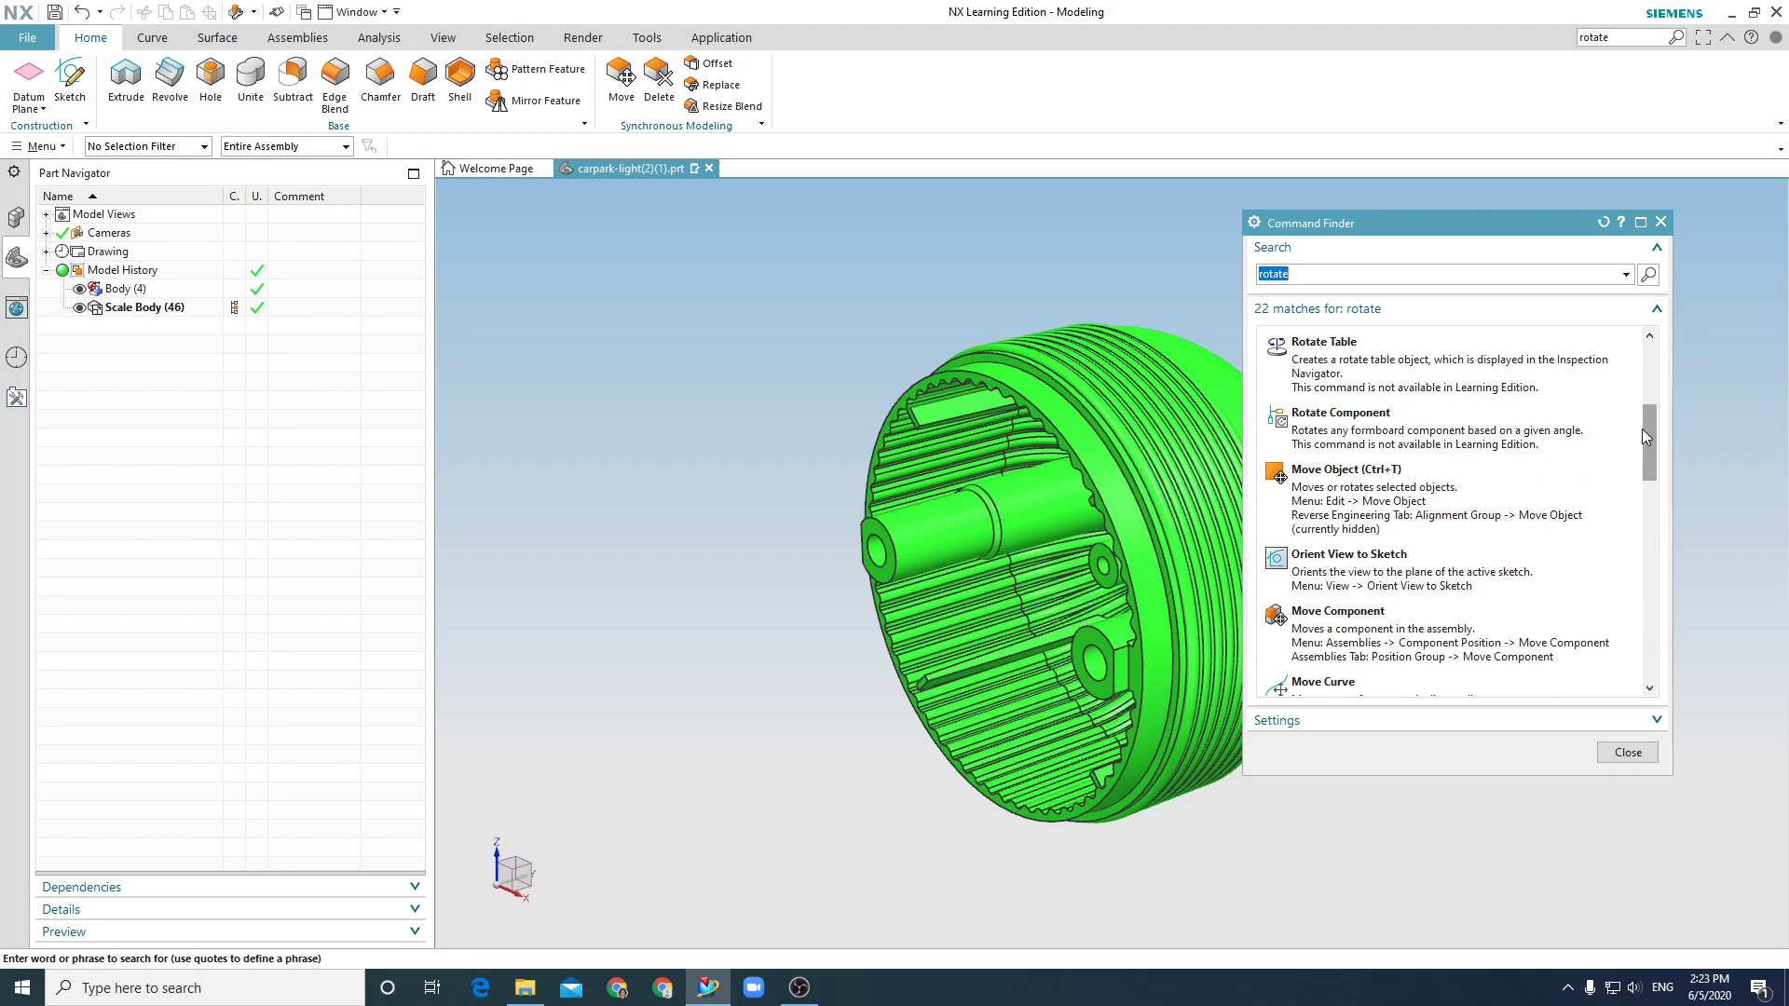
mouse_move(1386, 519)
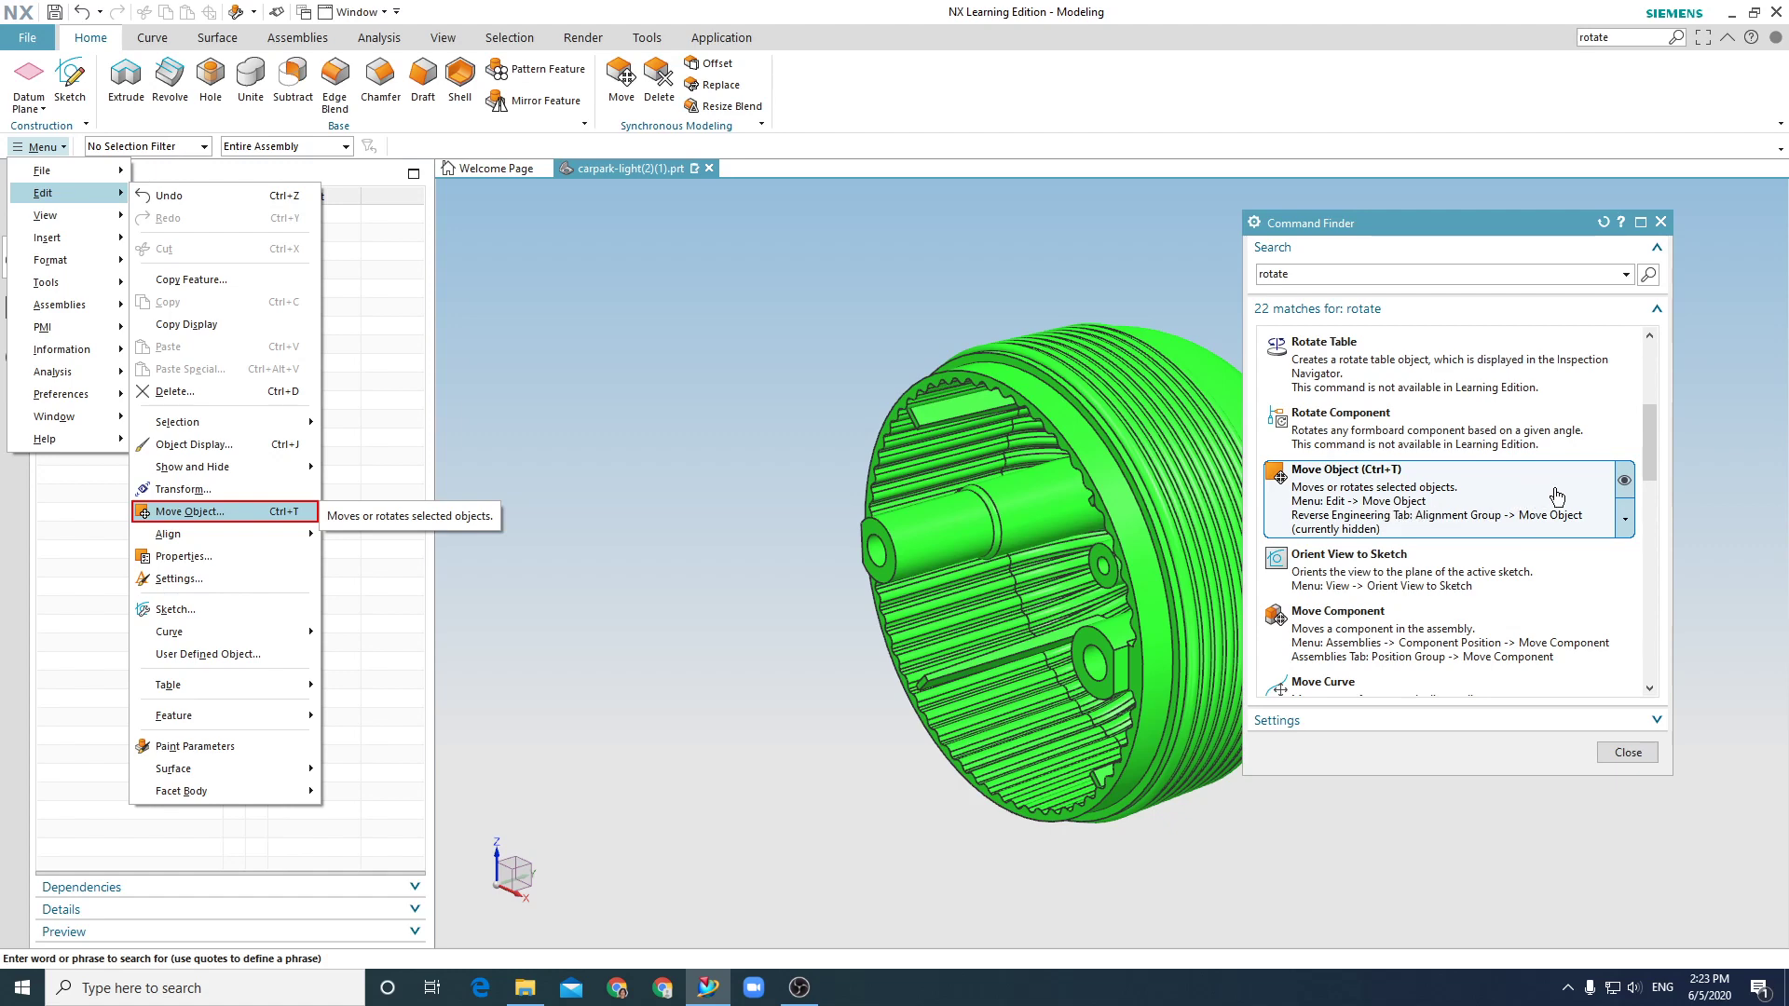
mouse_move(1491, 643)
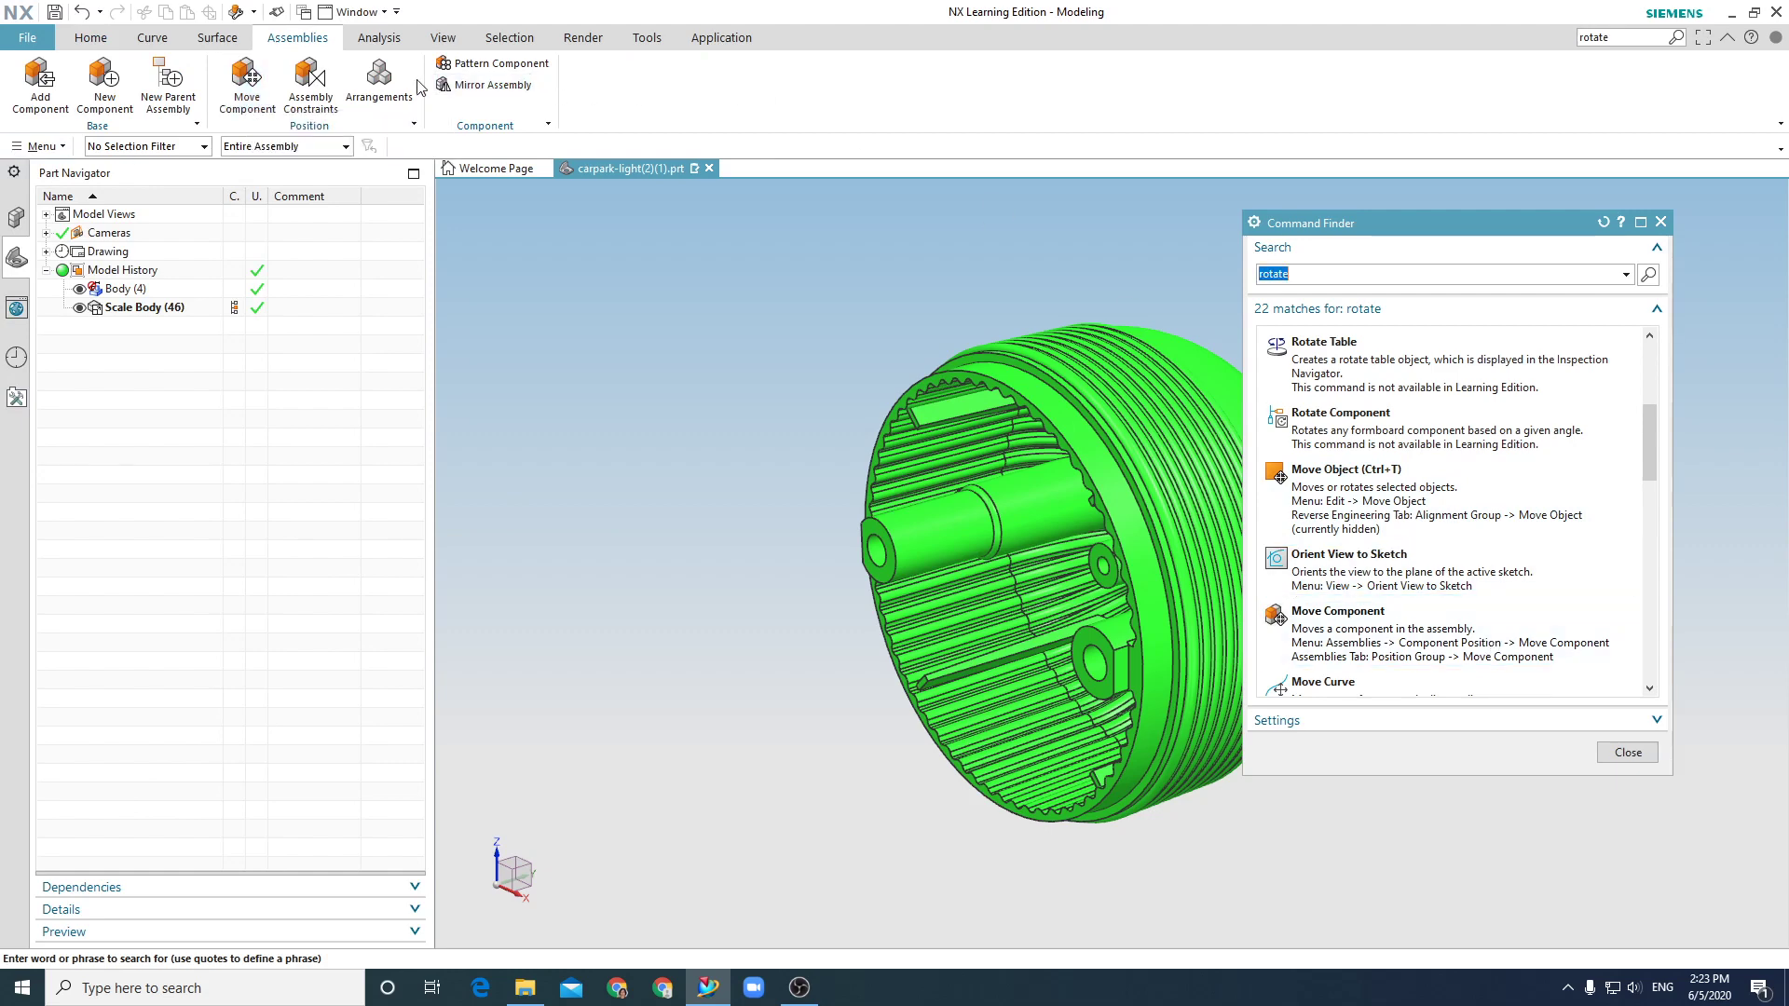
left_click(86, 41)
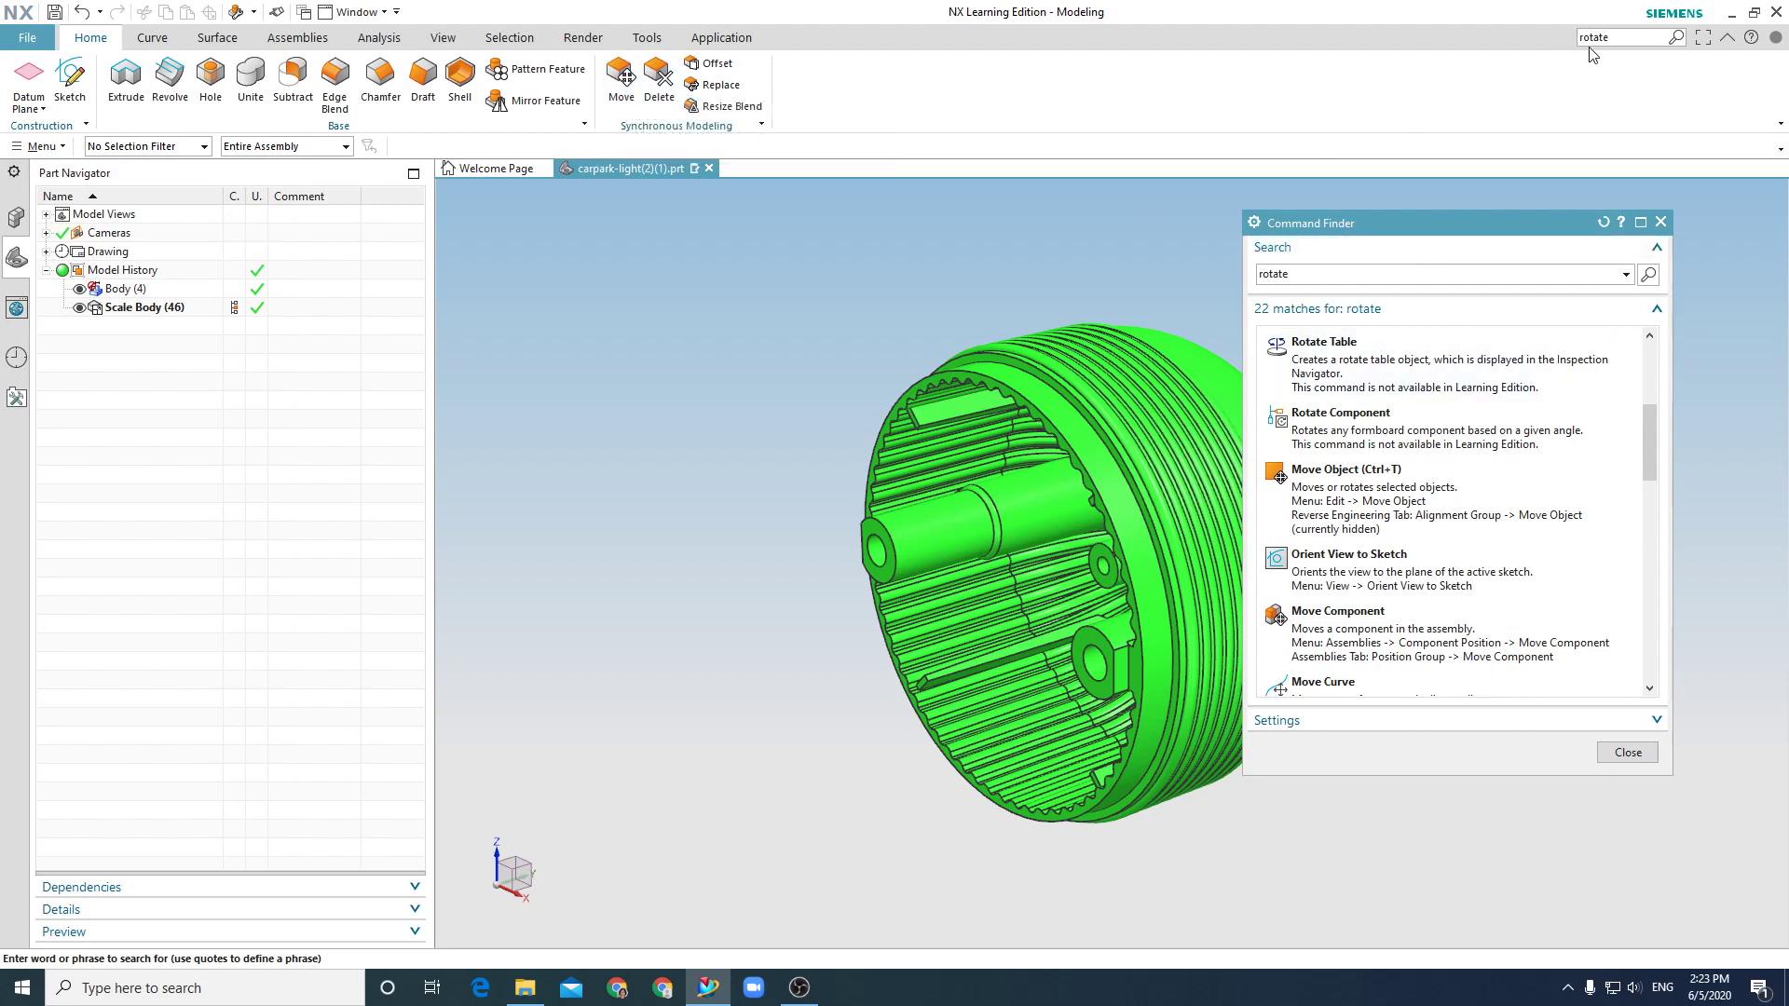
Search the commands for "move", compare the move commands offered, and start Move Face.
left_click(1629, 39)
type("move")
key("Return")
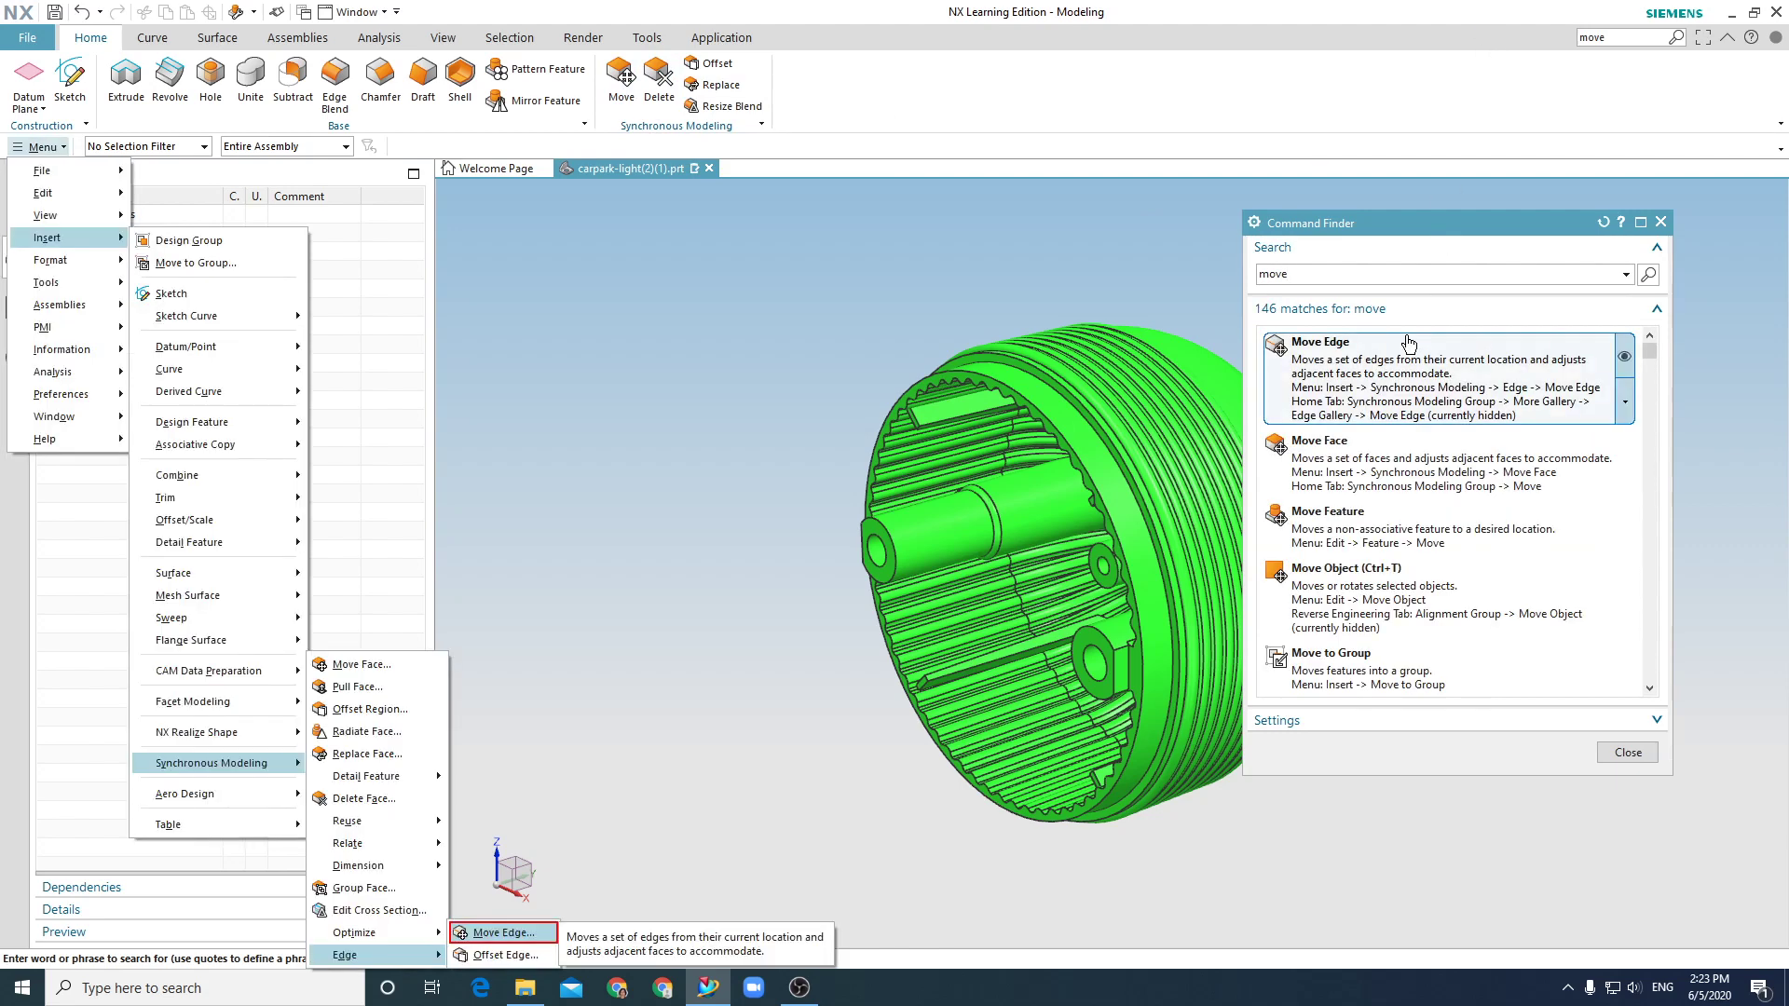
mouse_move(1394, 480)
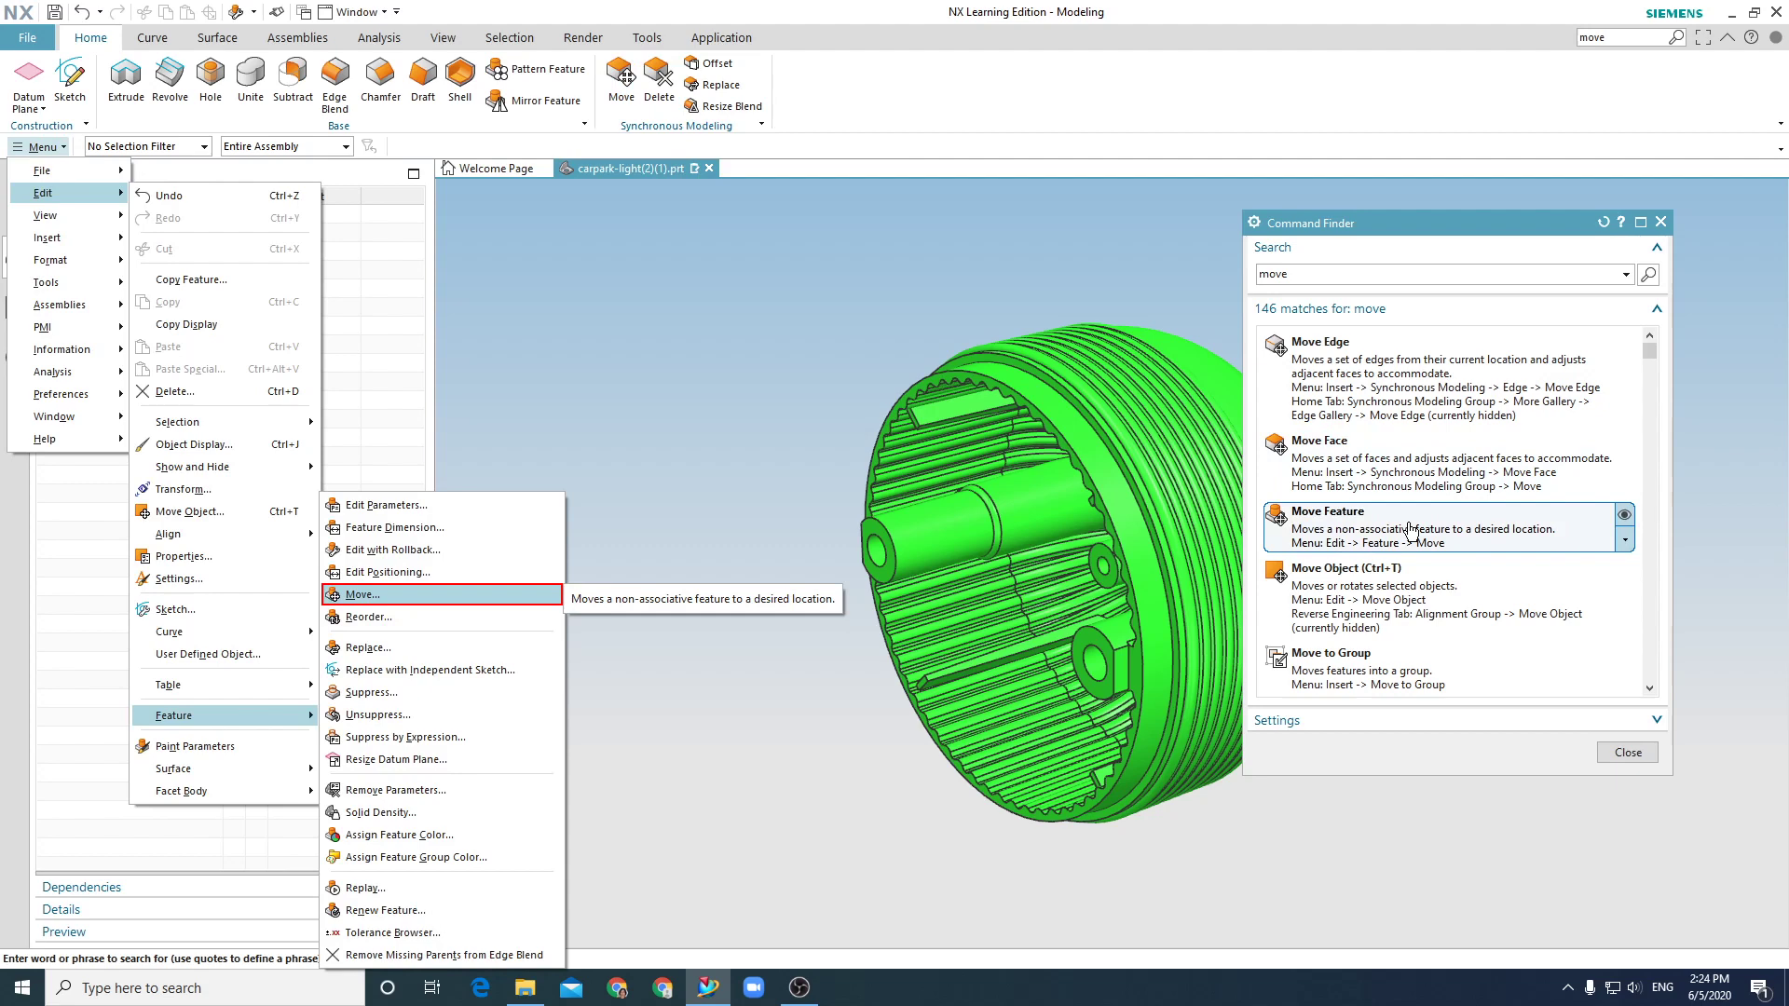
mouse_move(1414, 582)
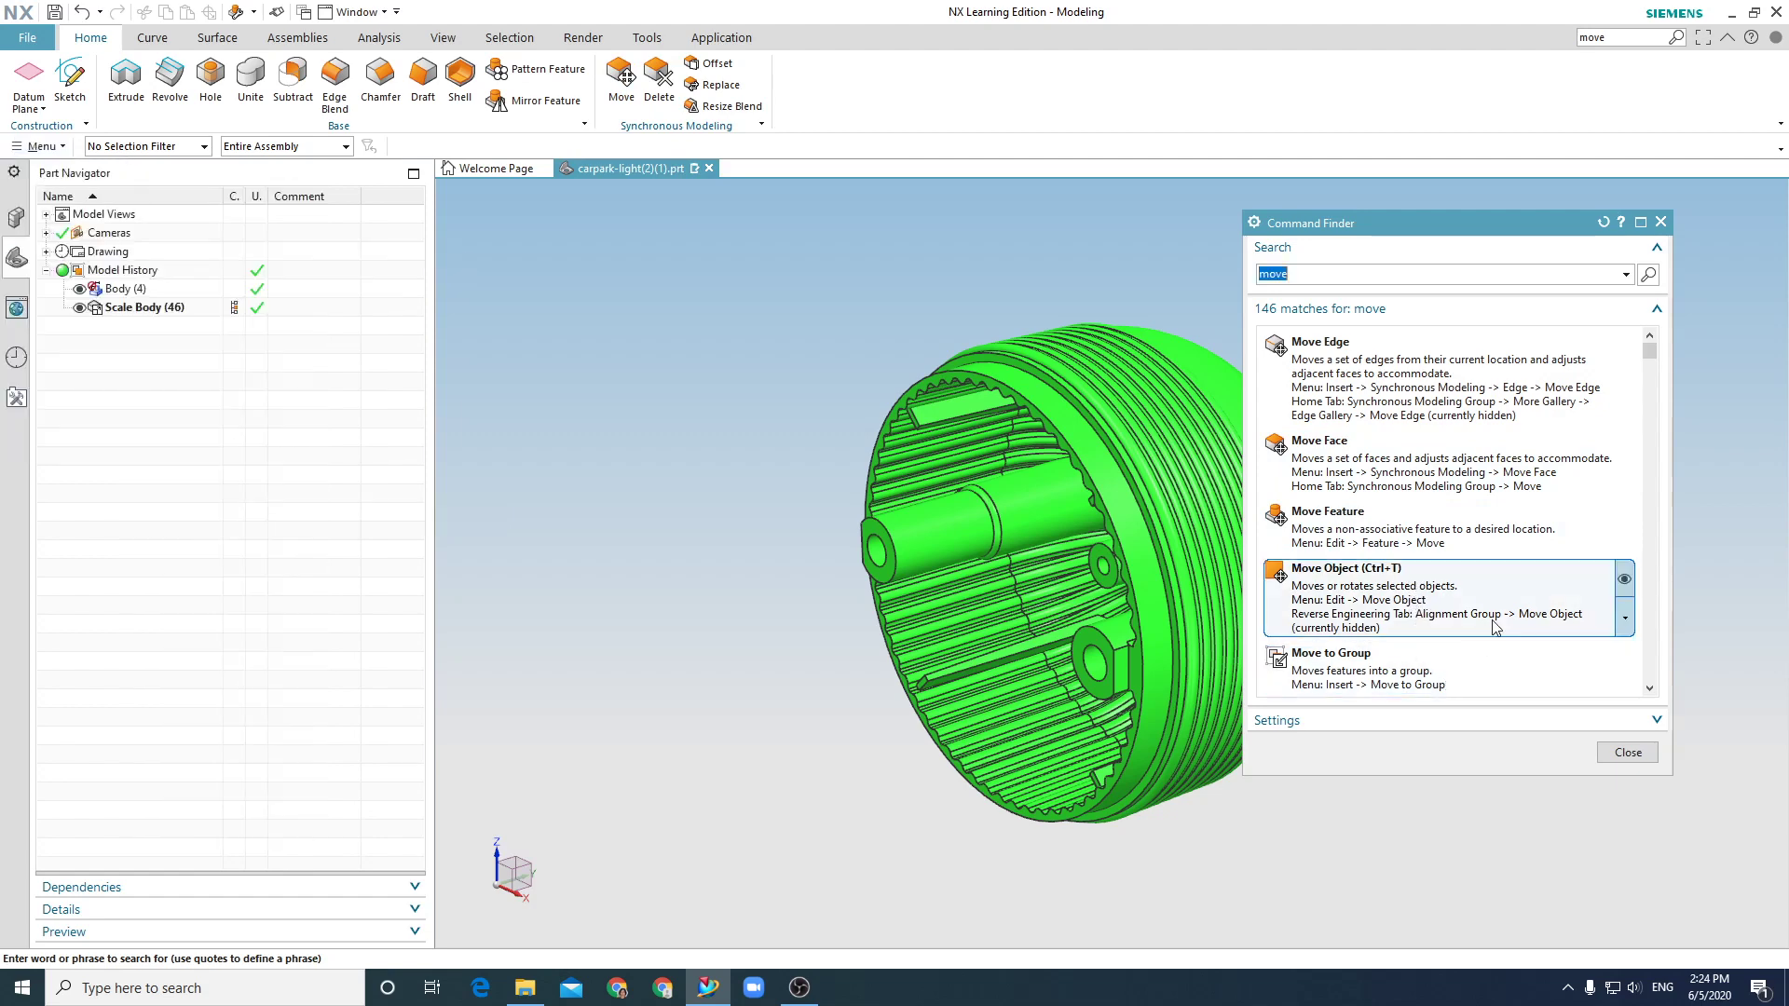
mouse_move(1488, 514)
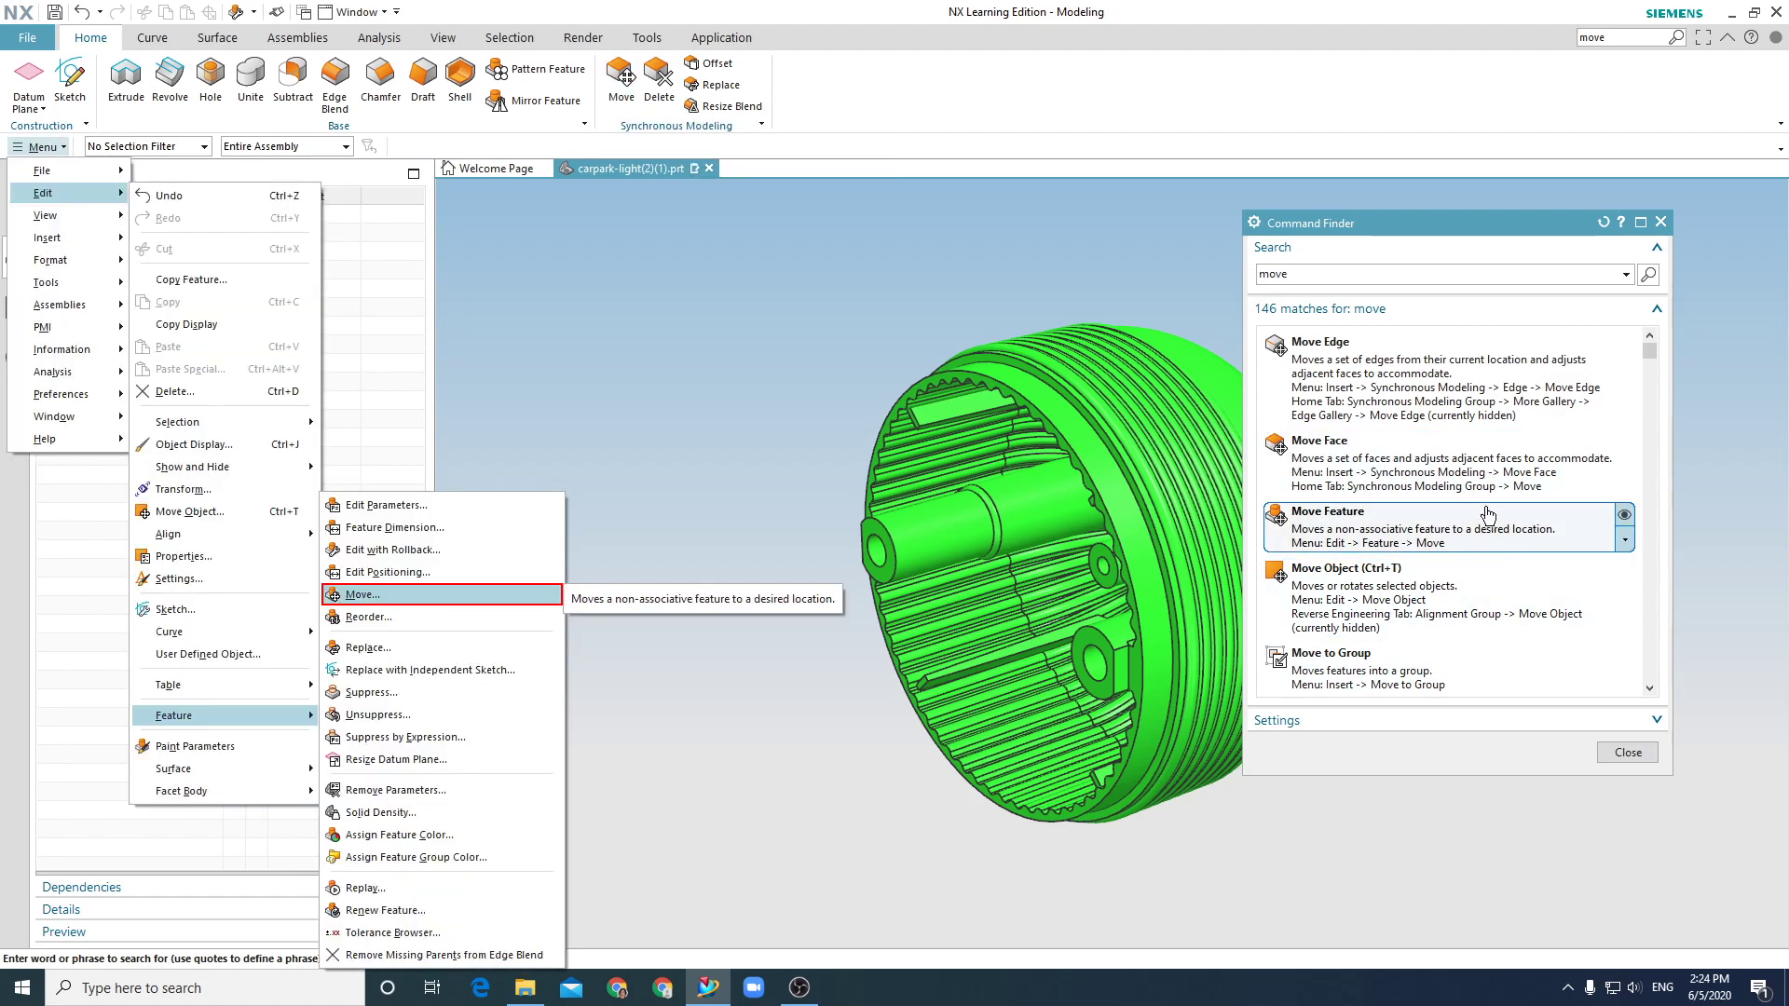
left_click(1486, 466)
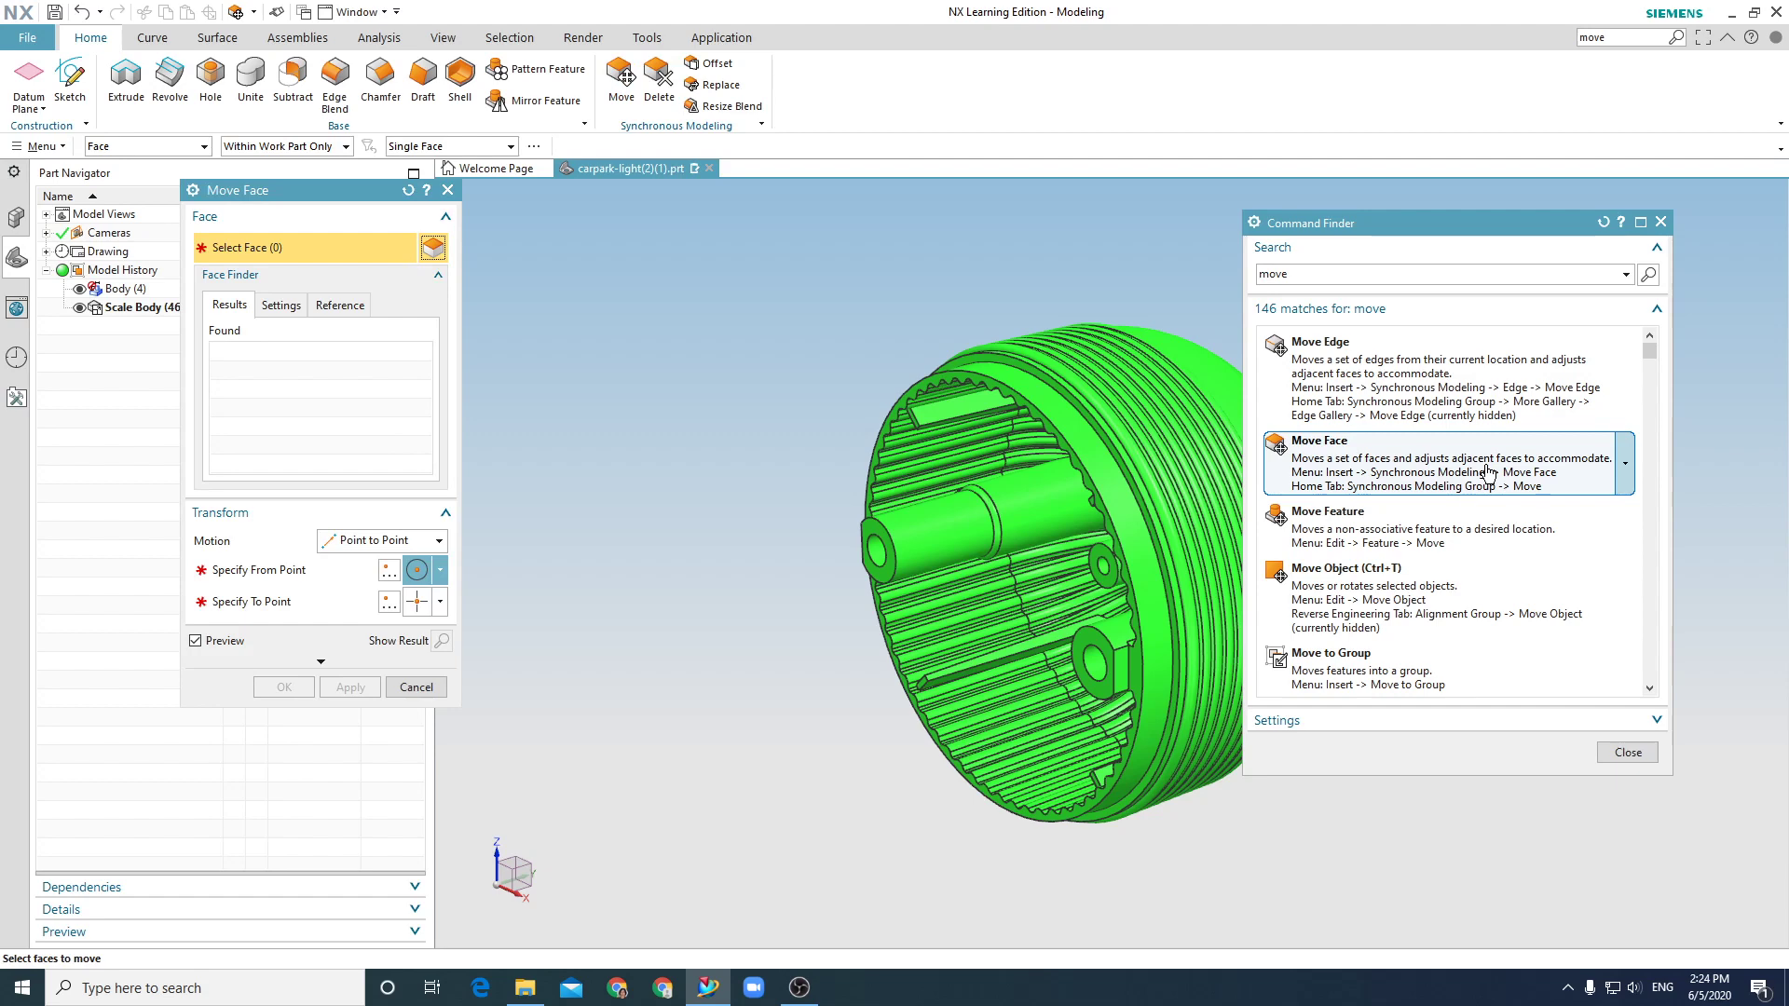
Select all faces of the scaled light body for the move and set the motion type to Angle.
left_click_drag(814, 264, 1470, 868)
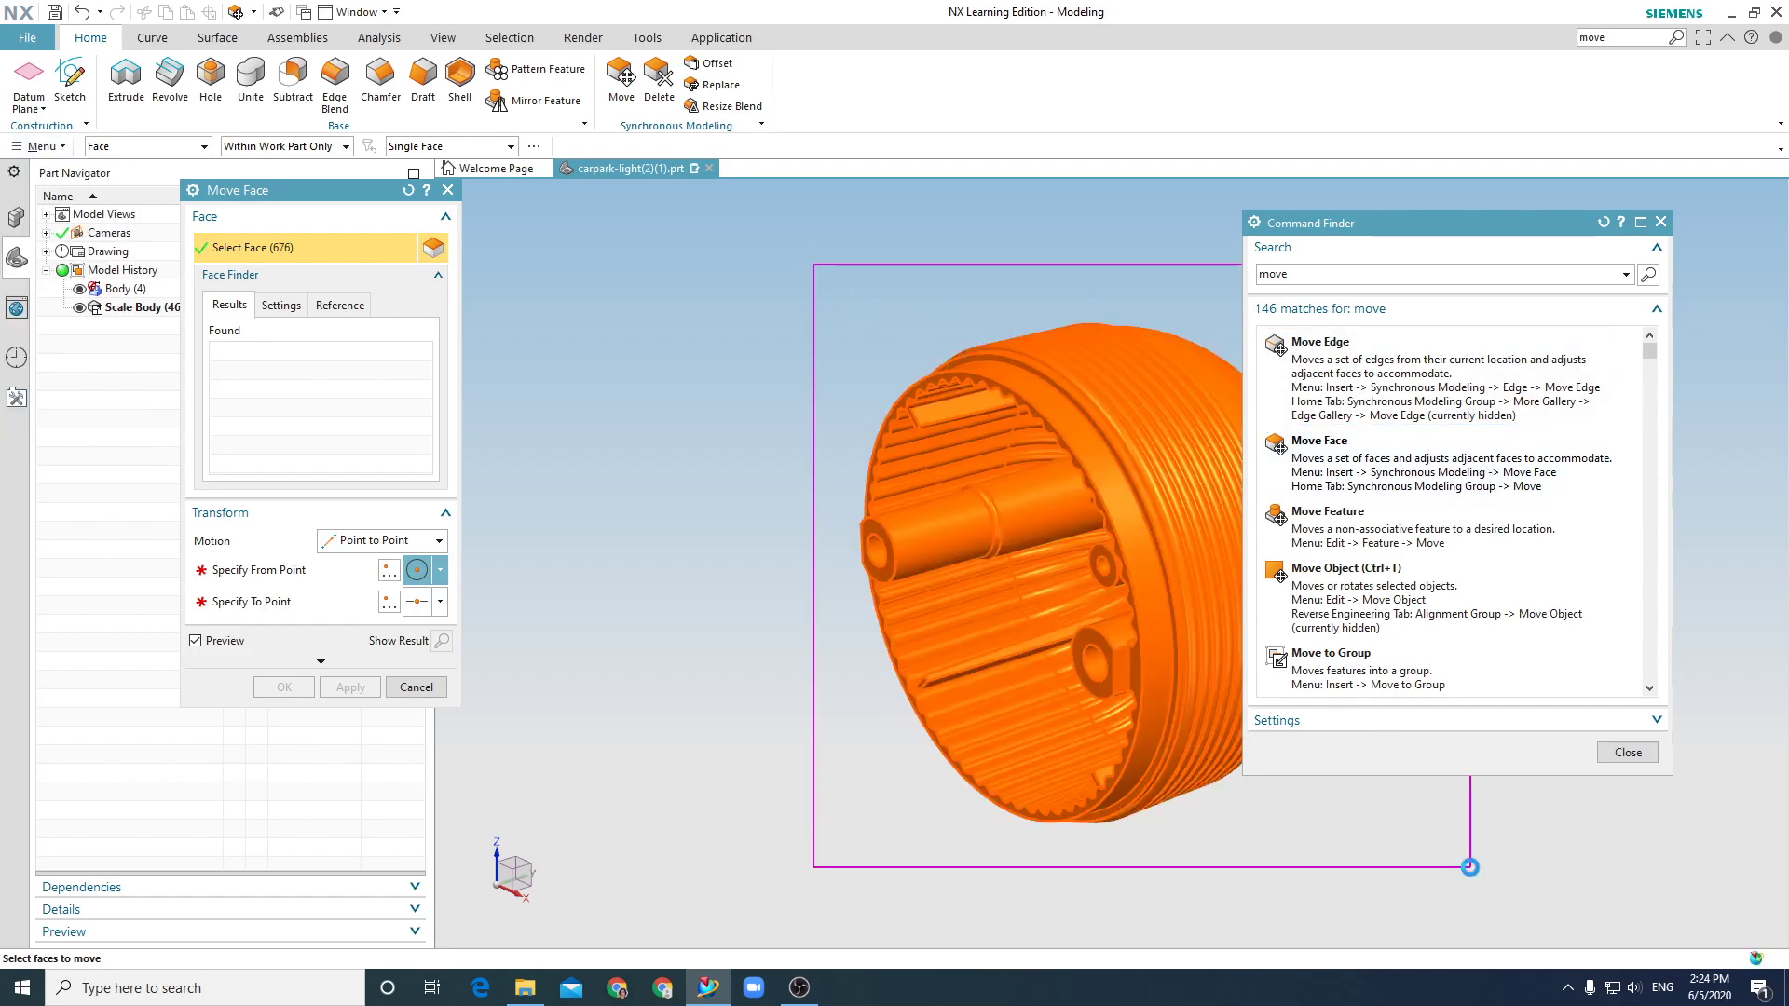
left_click(1628, 753)
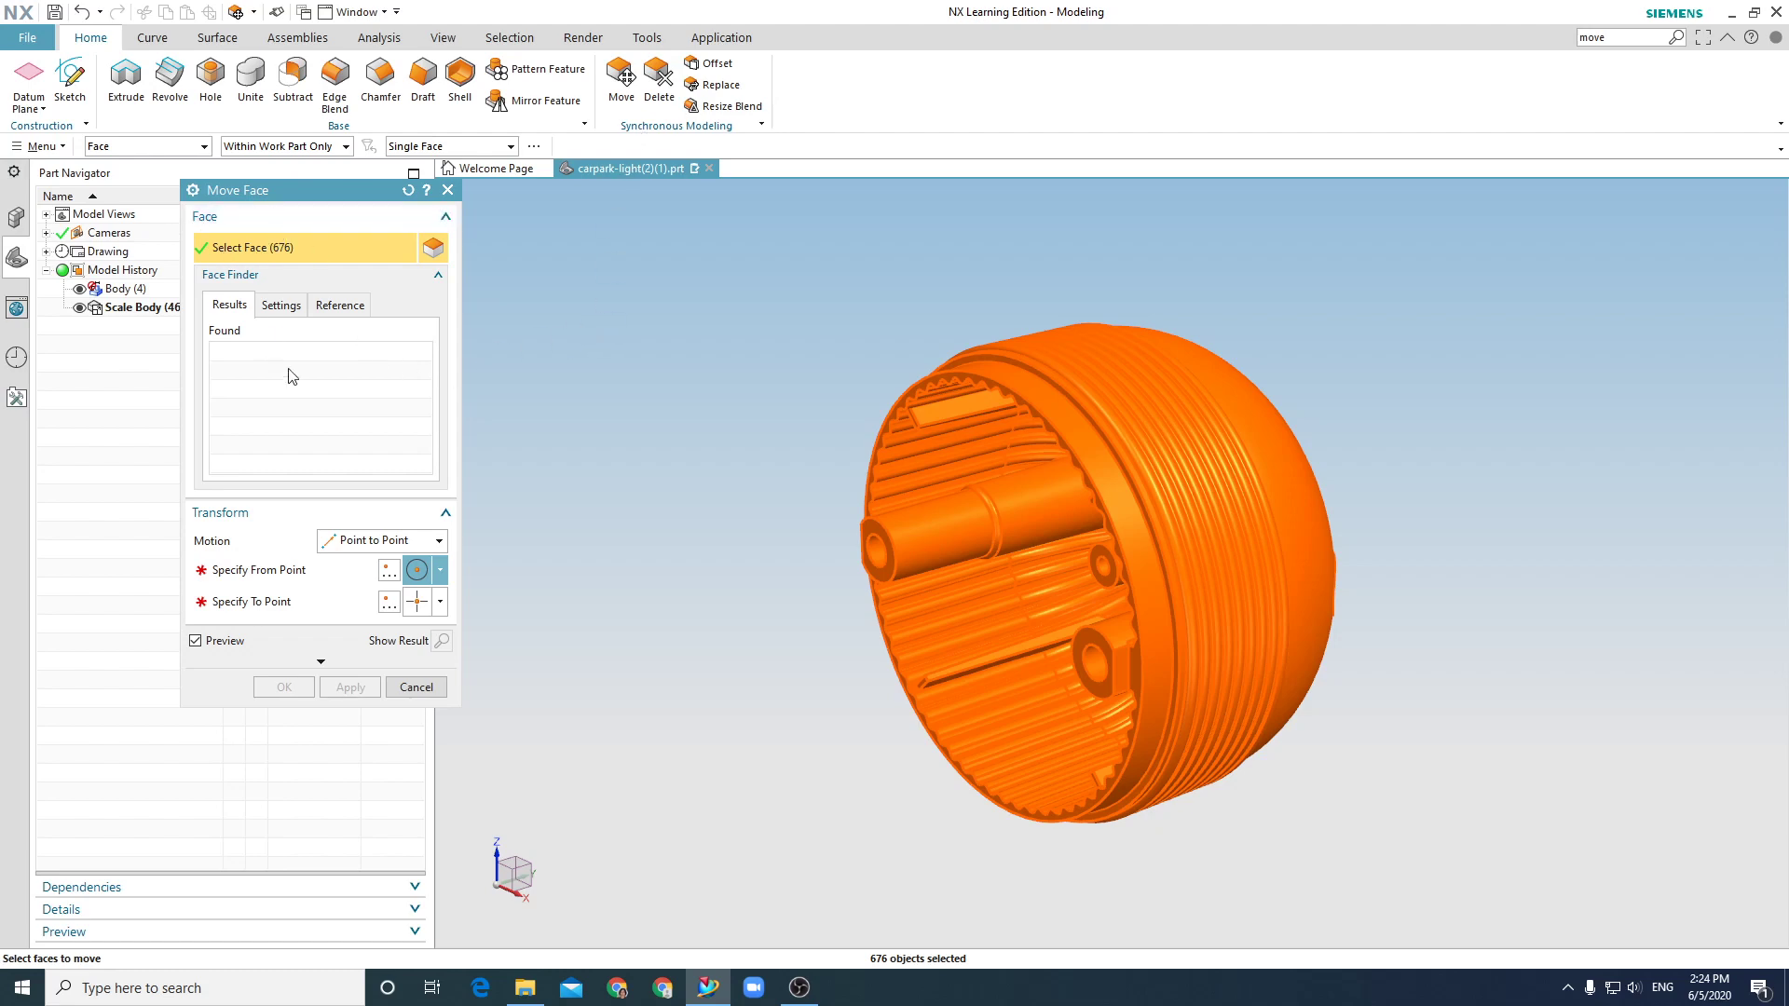
left_click(426, 545)
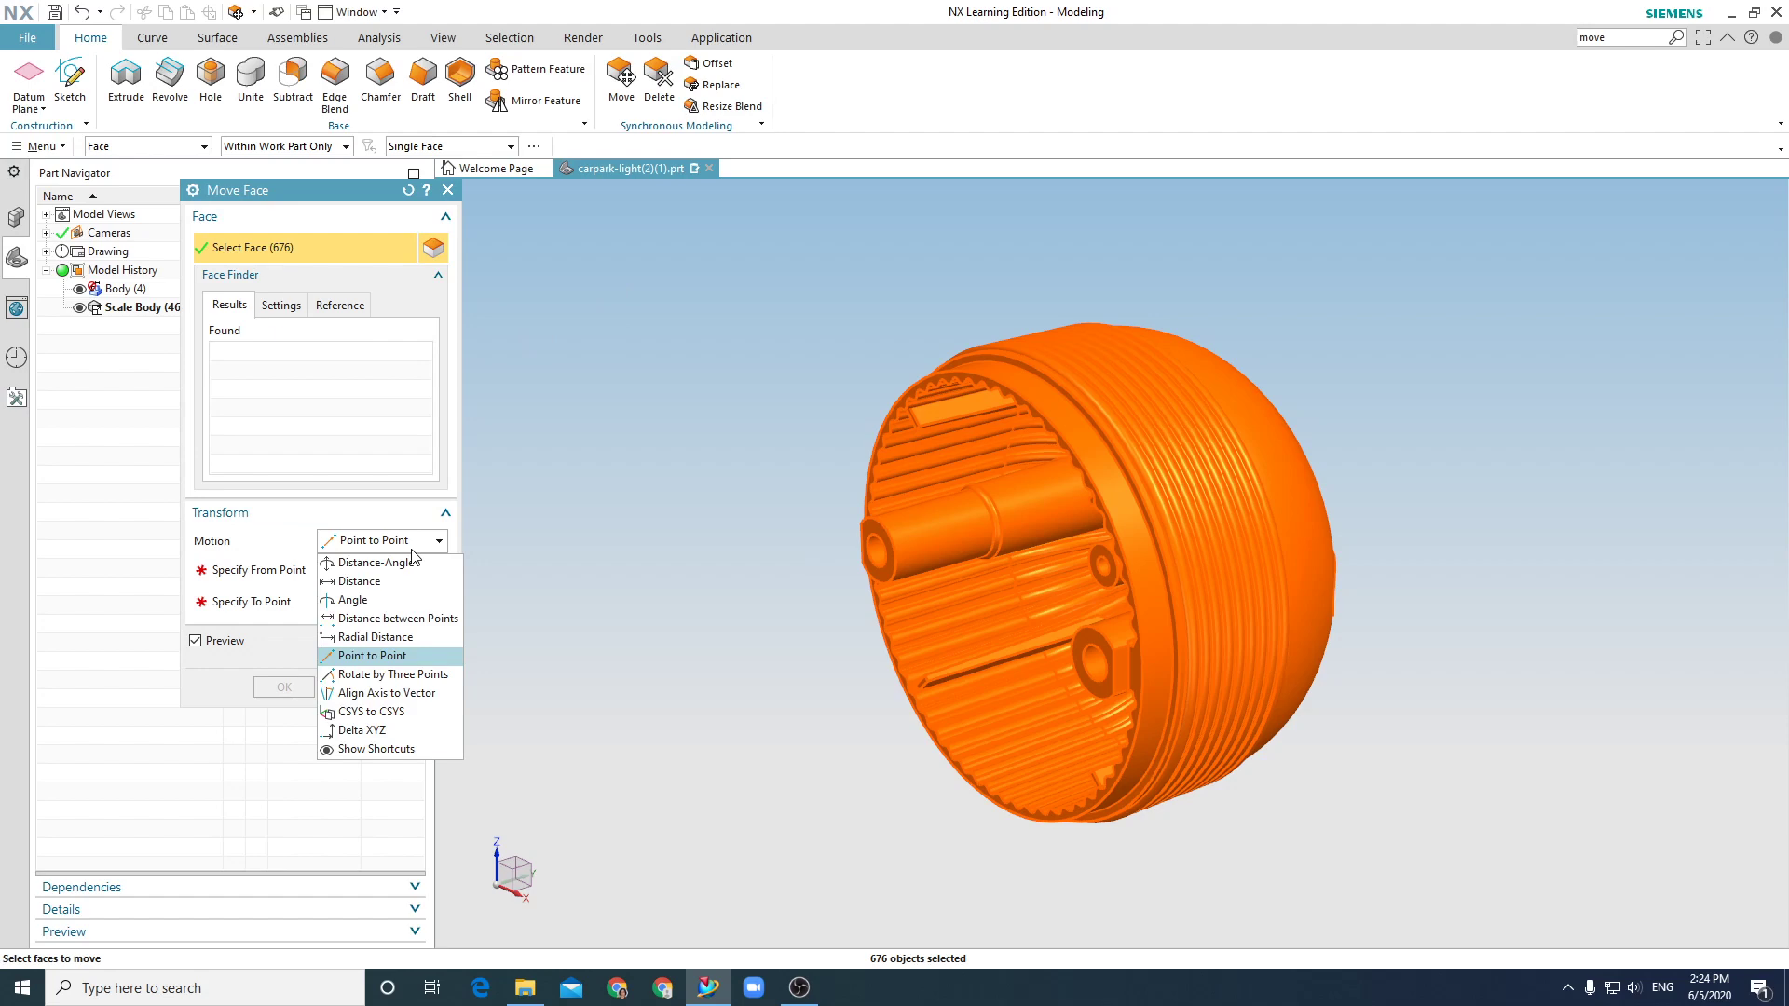
left_click(370, 601)
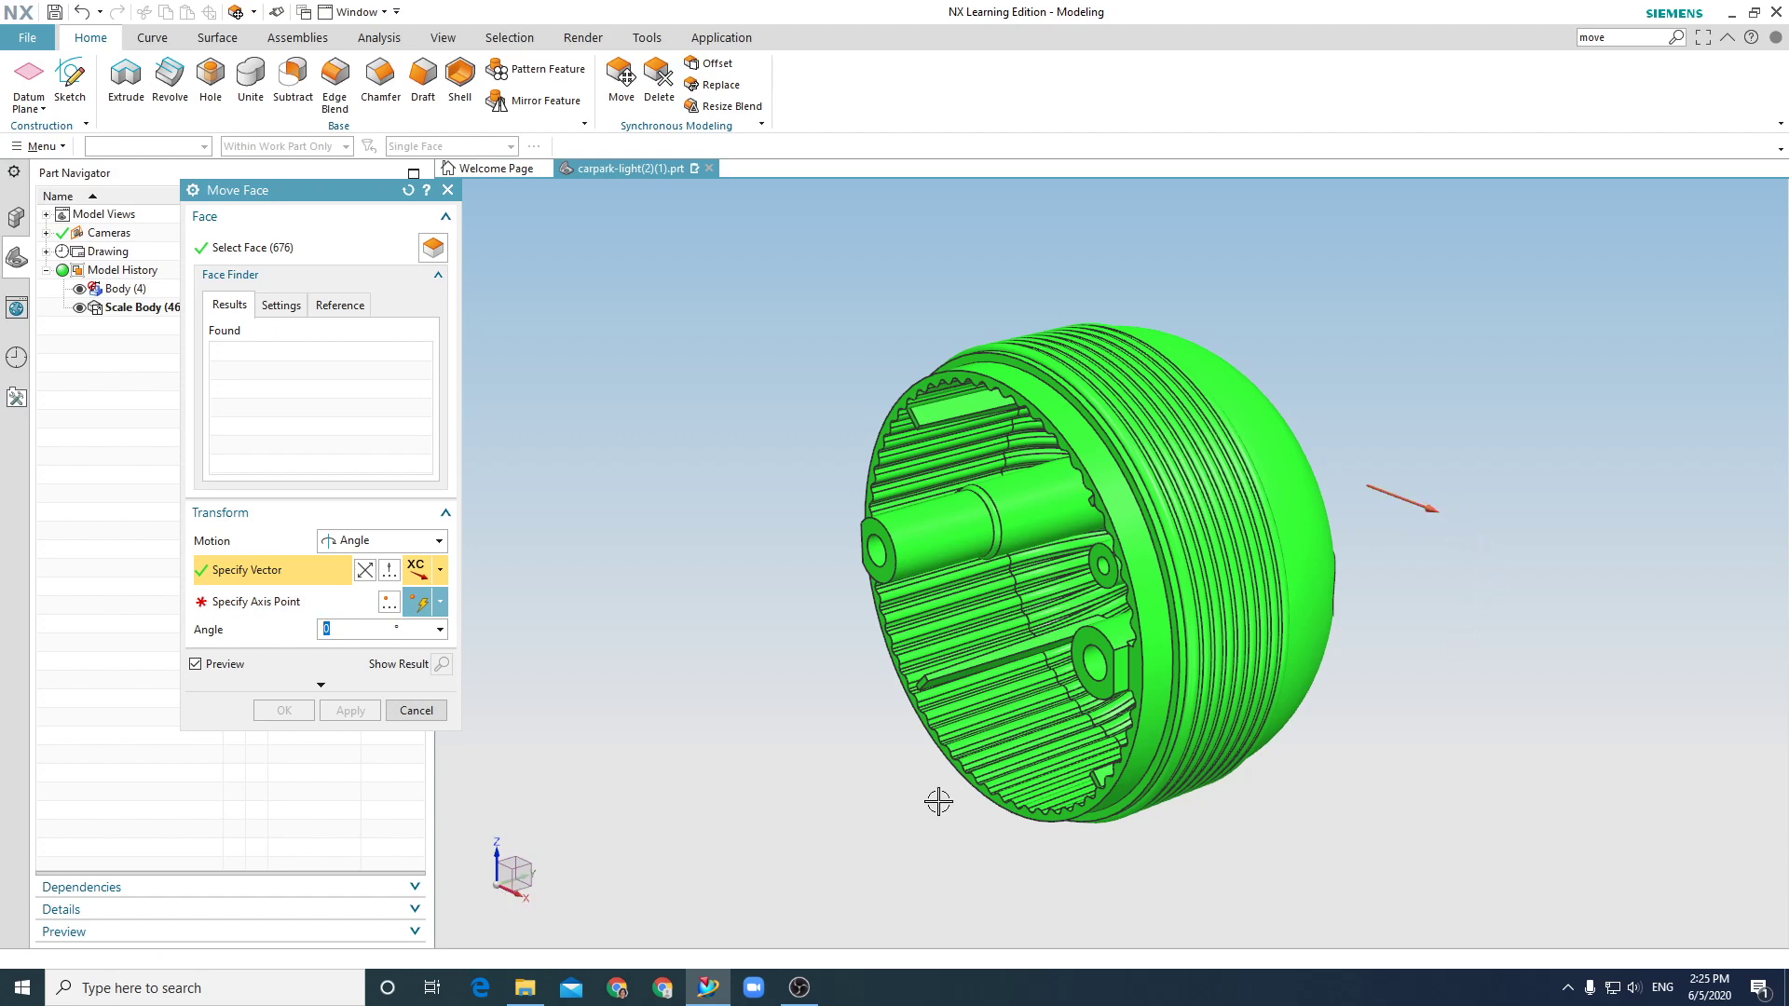
Set the face rotation's axis point with Arc/Ellipse/Sphere Center, using a circular edge at the light body's open end.
left_click(525, 897)
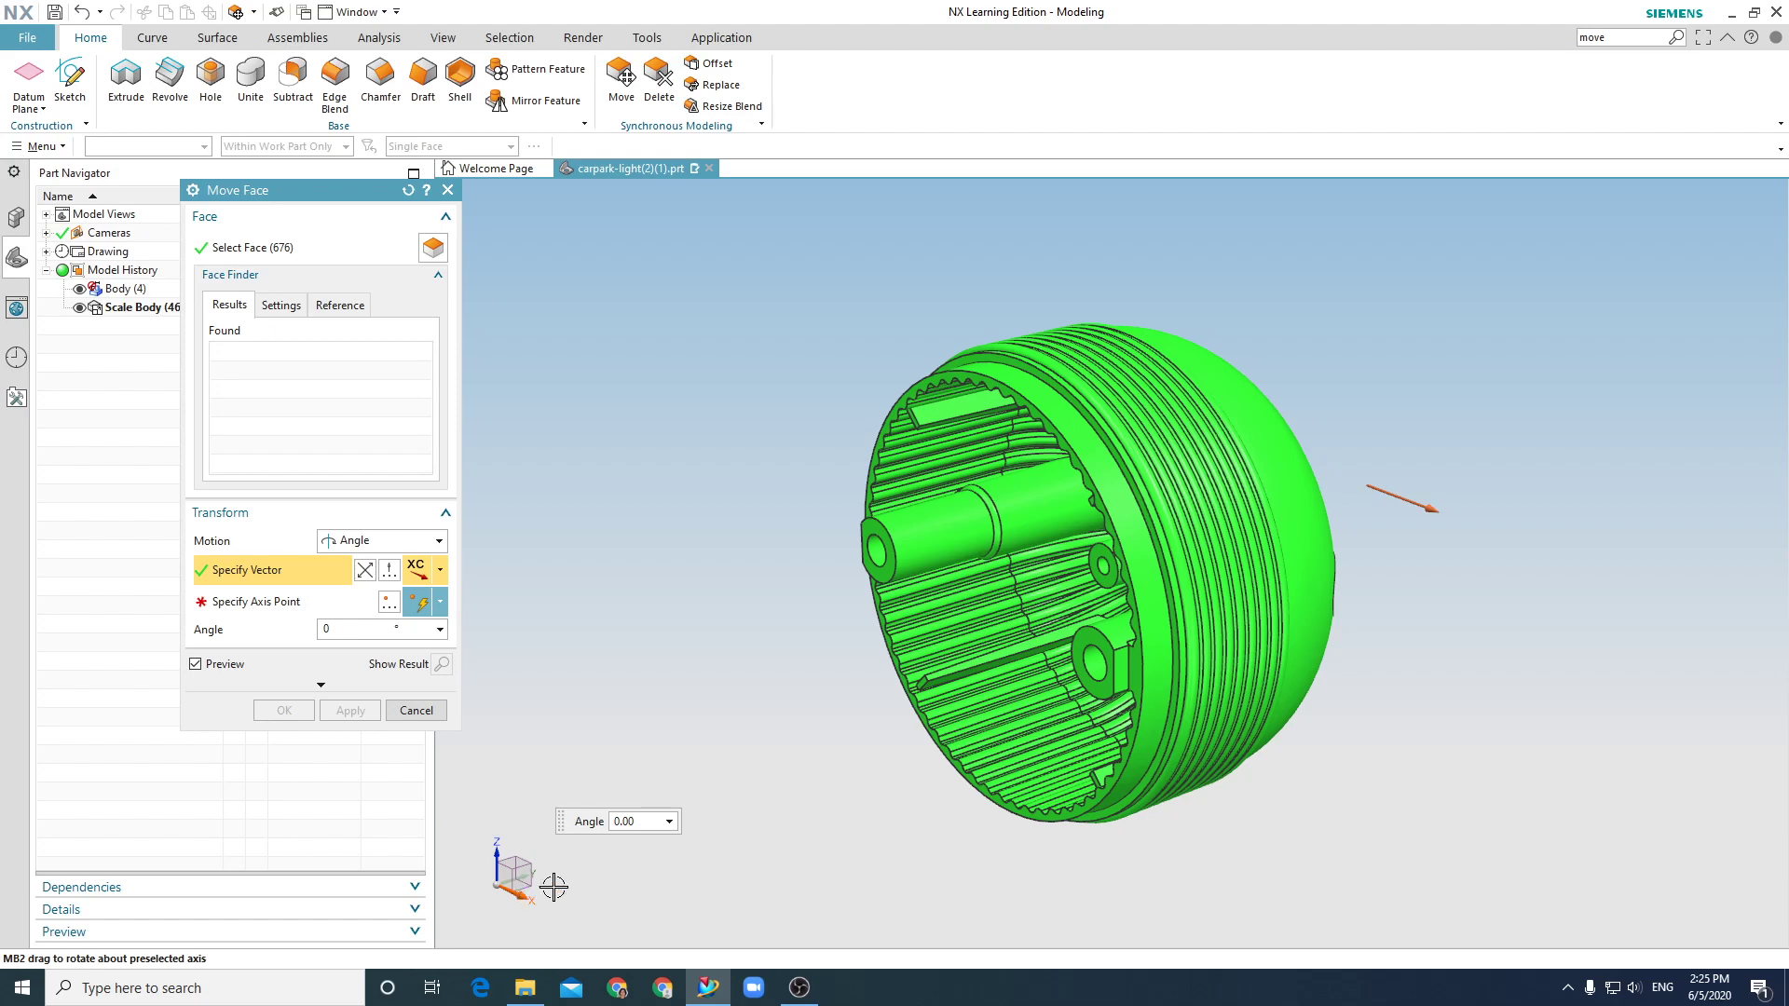
left_click(637, 824)
type("90")
key("Return")
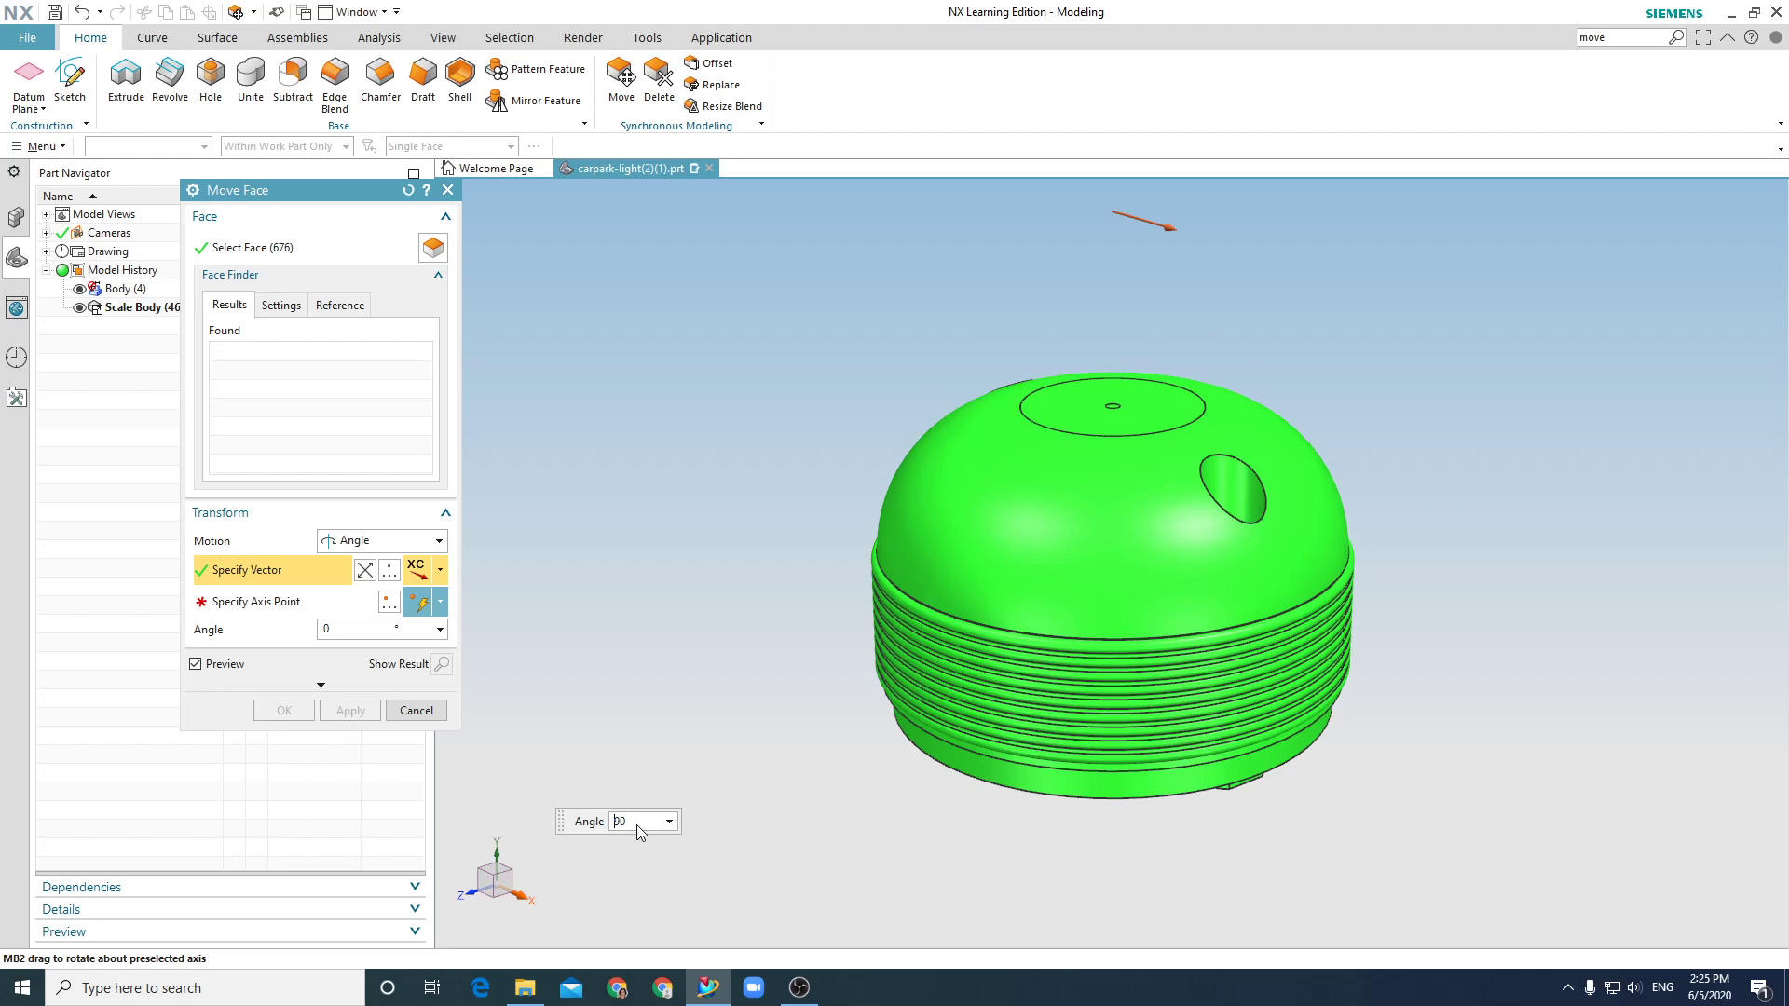
left_click(387, 603)
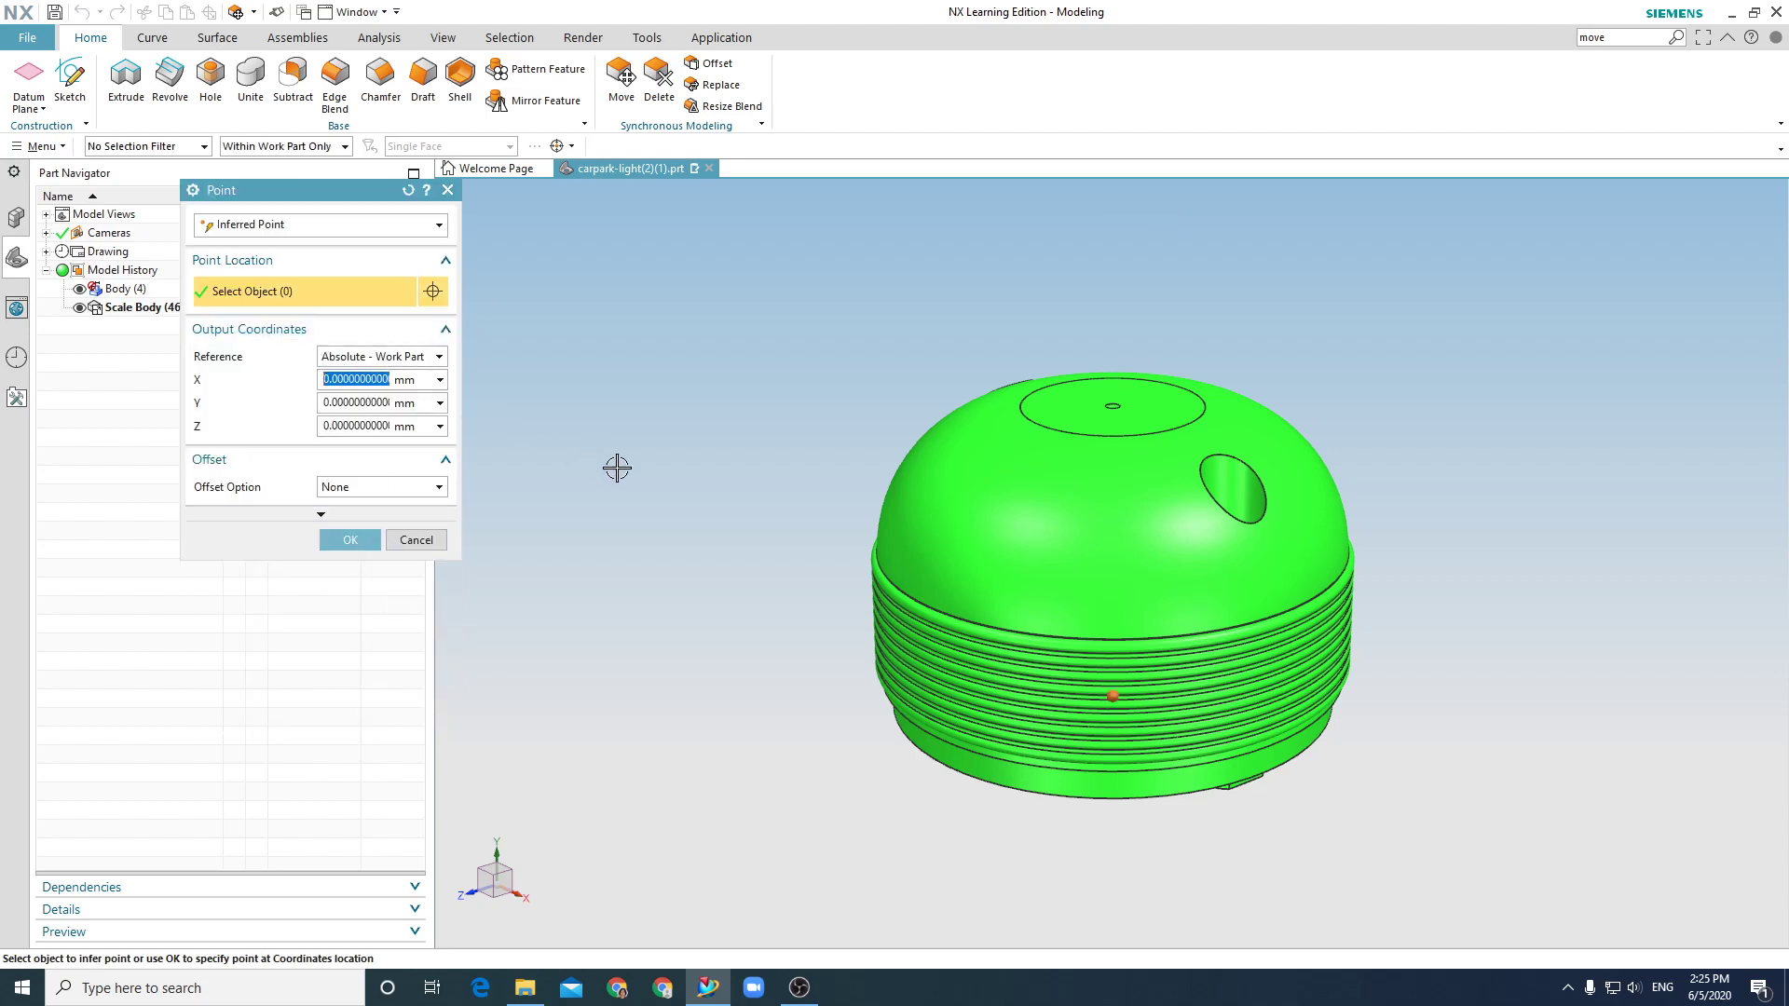
middle_click_drag(617, 468, 578, 399)
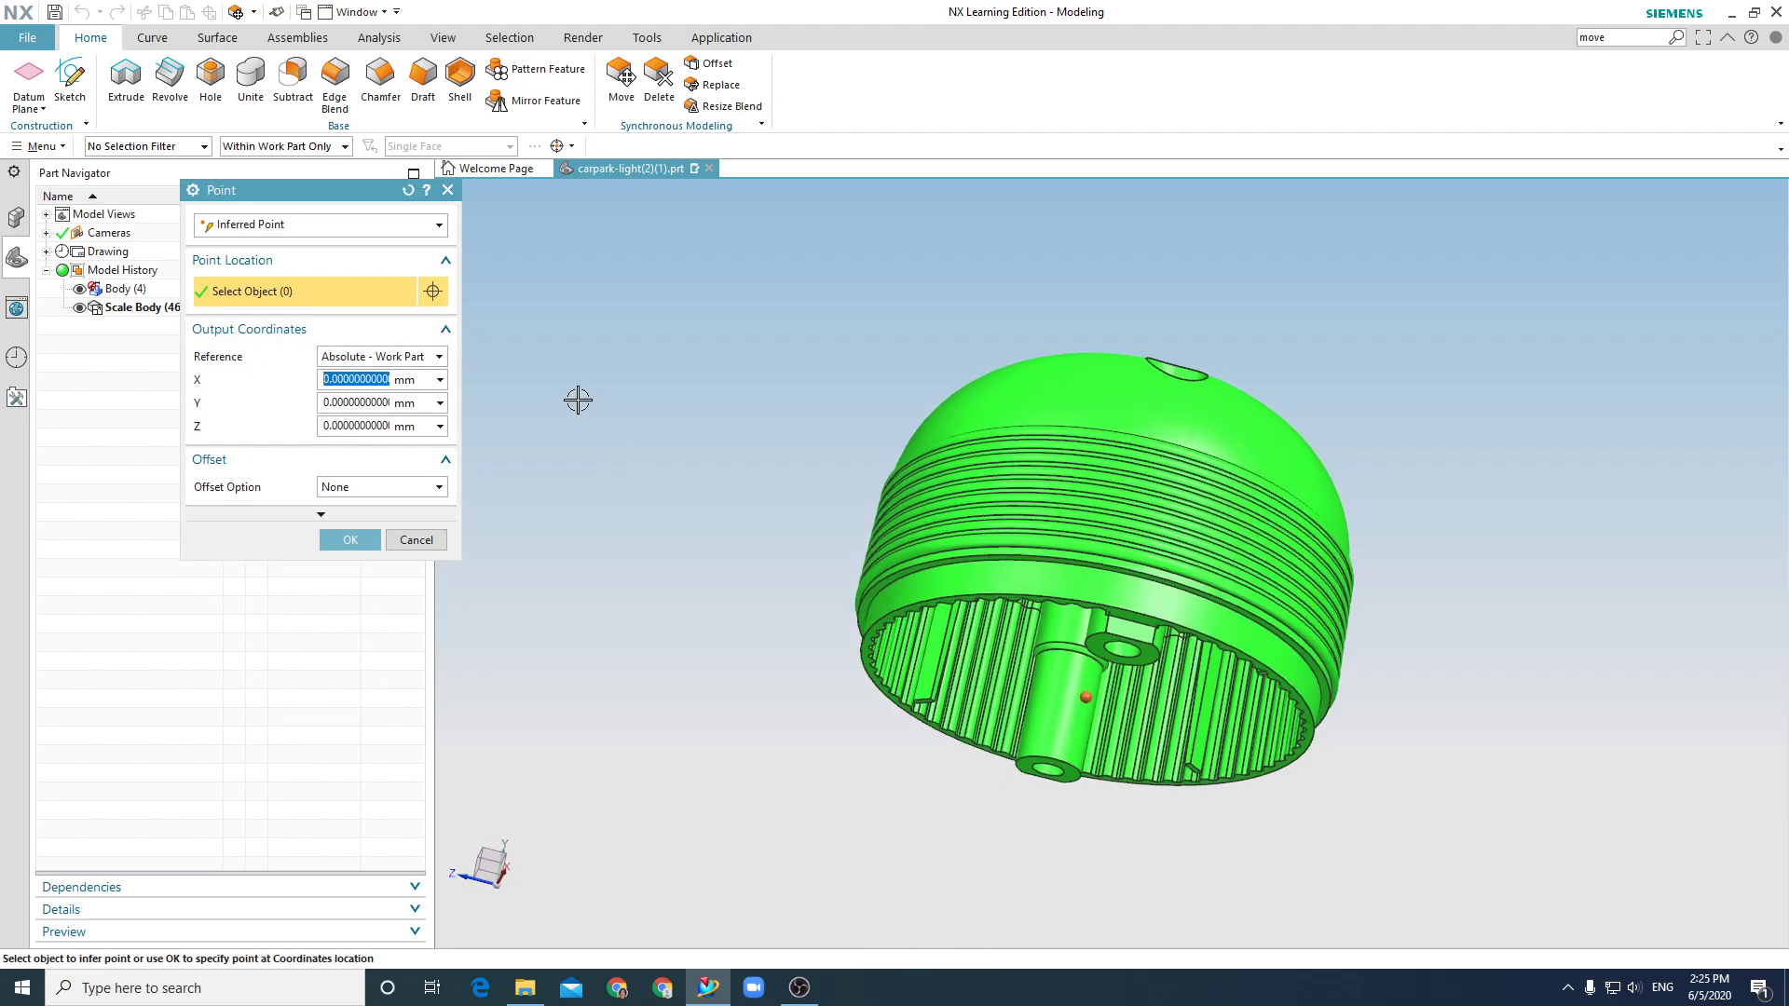
left_click(438, 225)
left_click(392, 358)
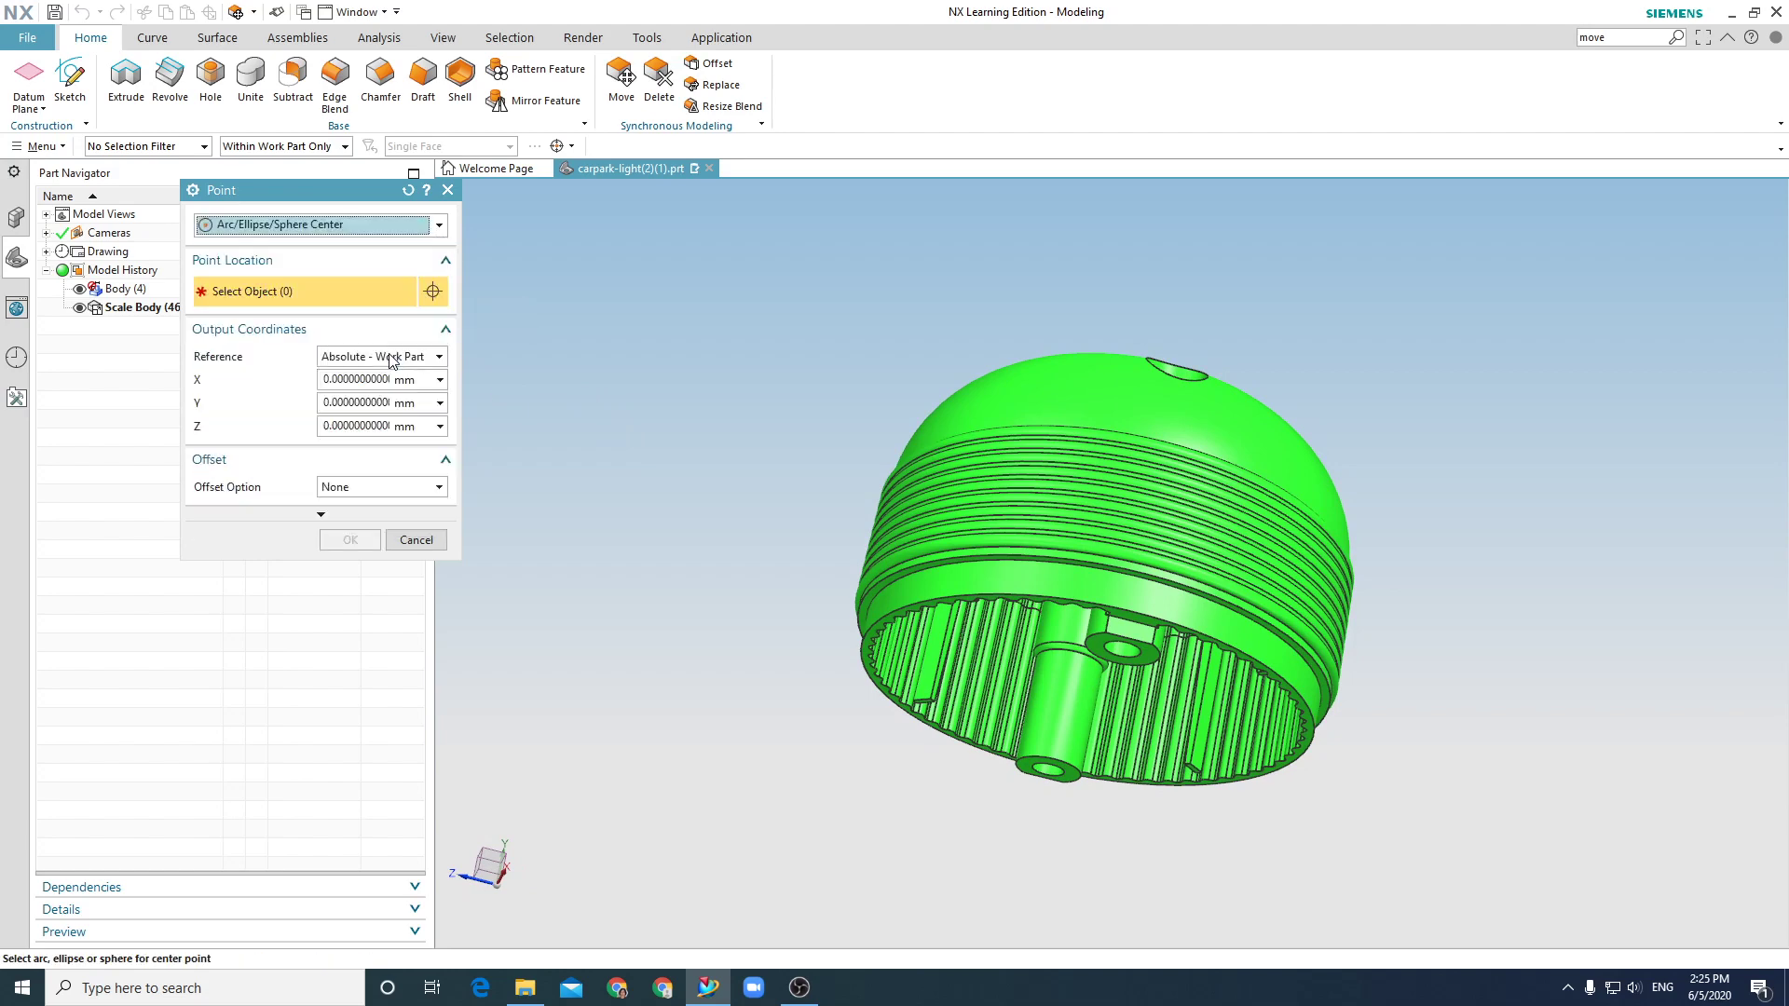
left_click(1142, 618)
left_click(356, 539)
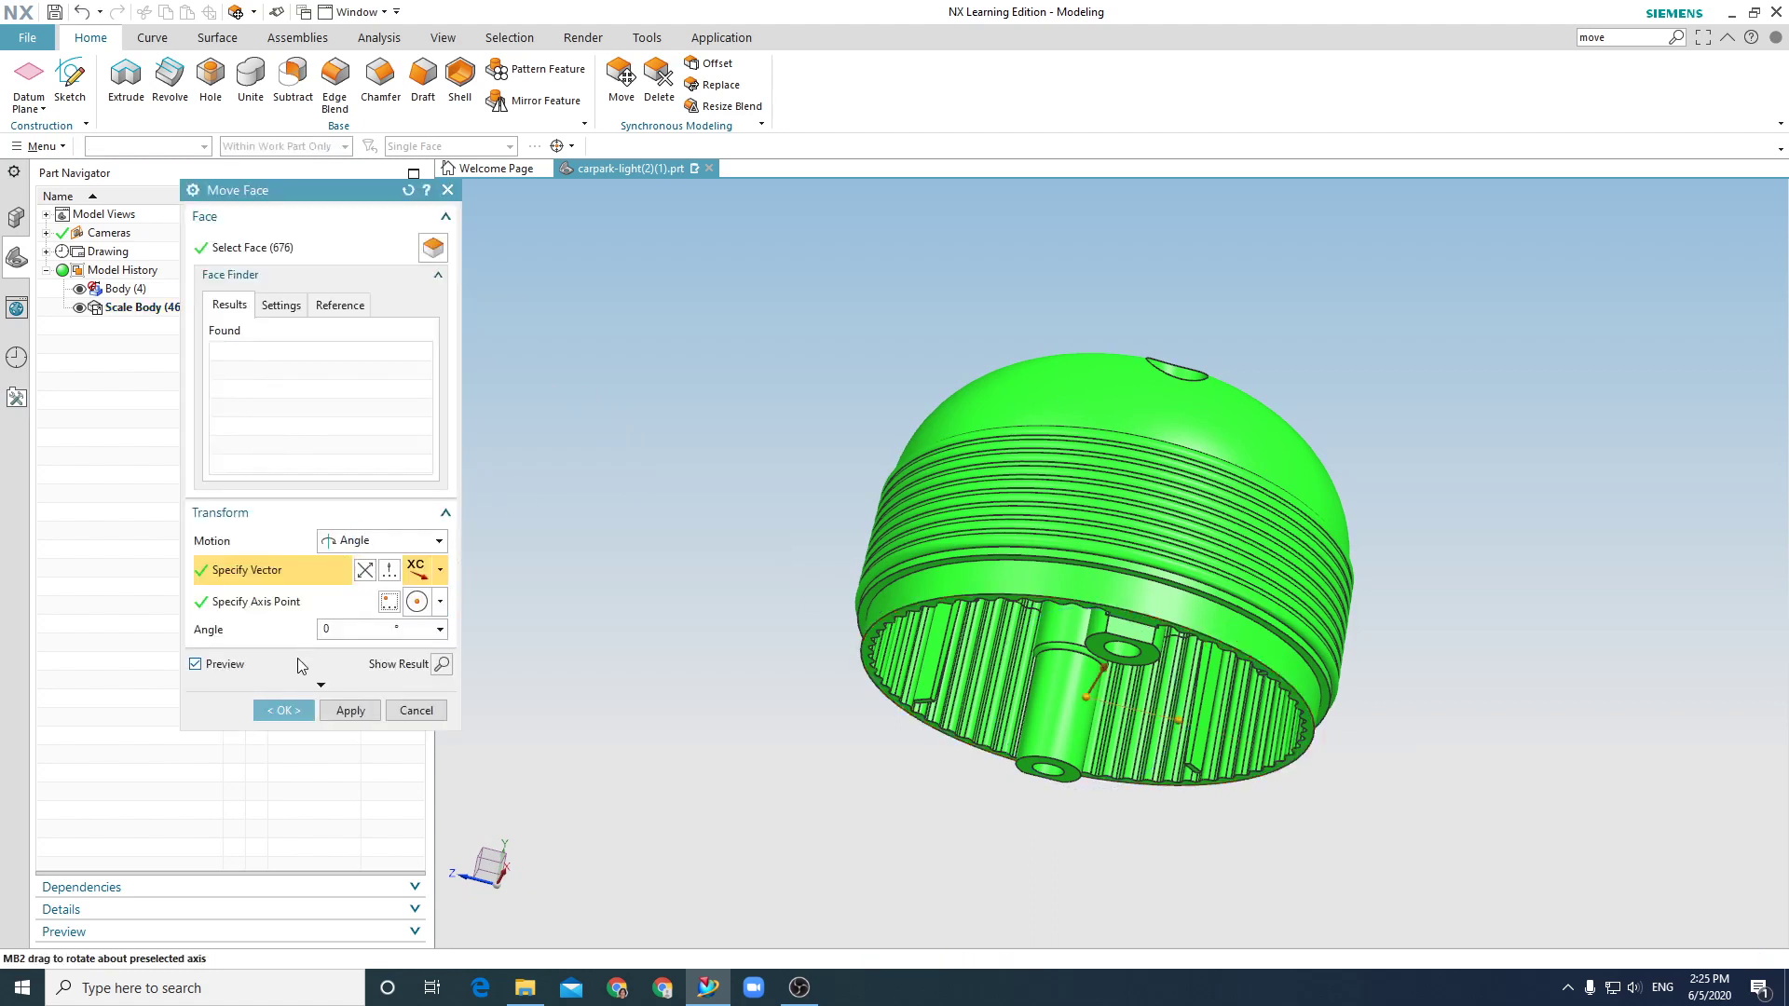
Set the rotation angle to 90° and complete the Move Face operation on the light body.
left_click(285, 711)
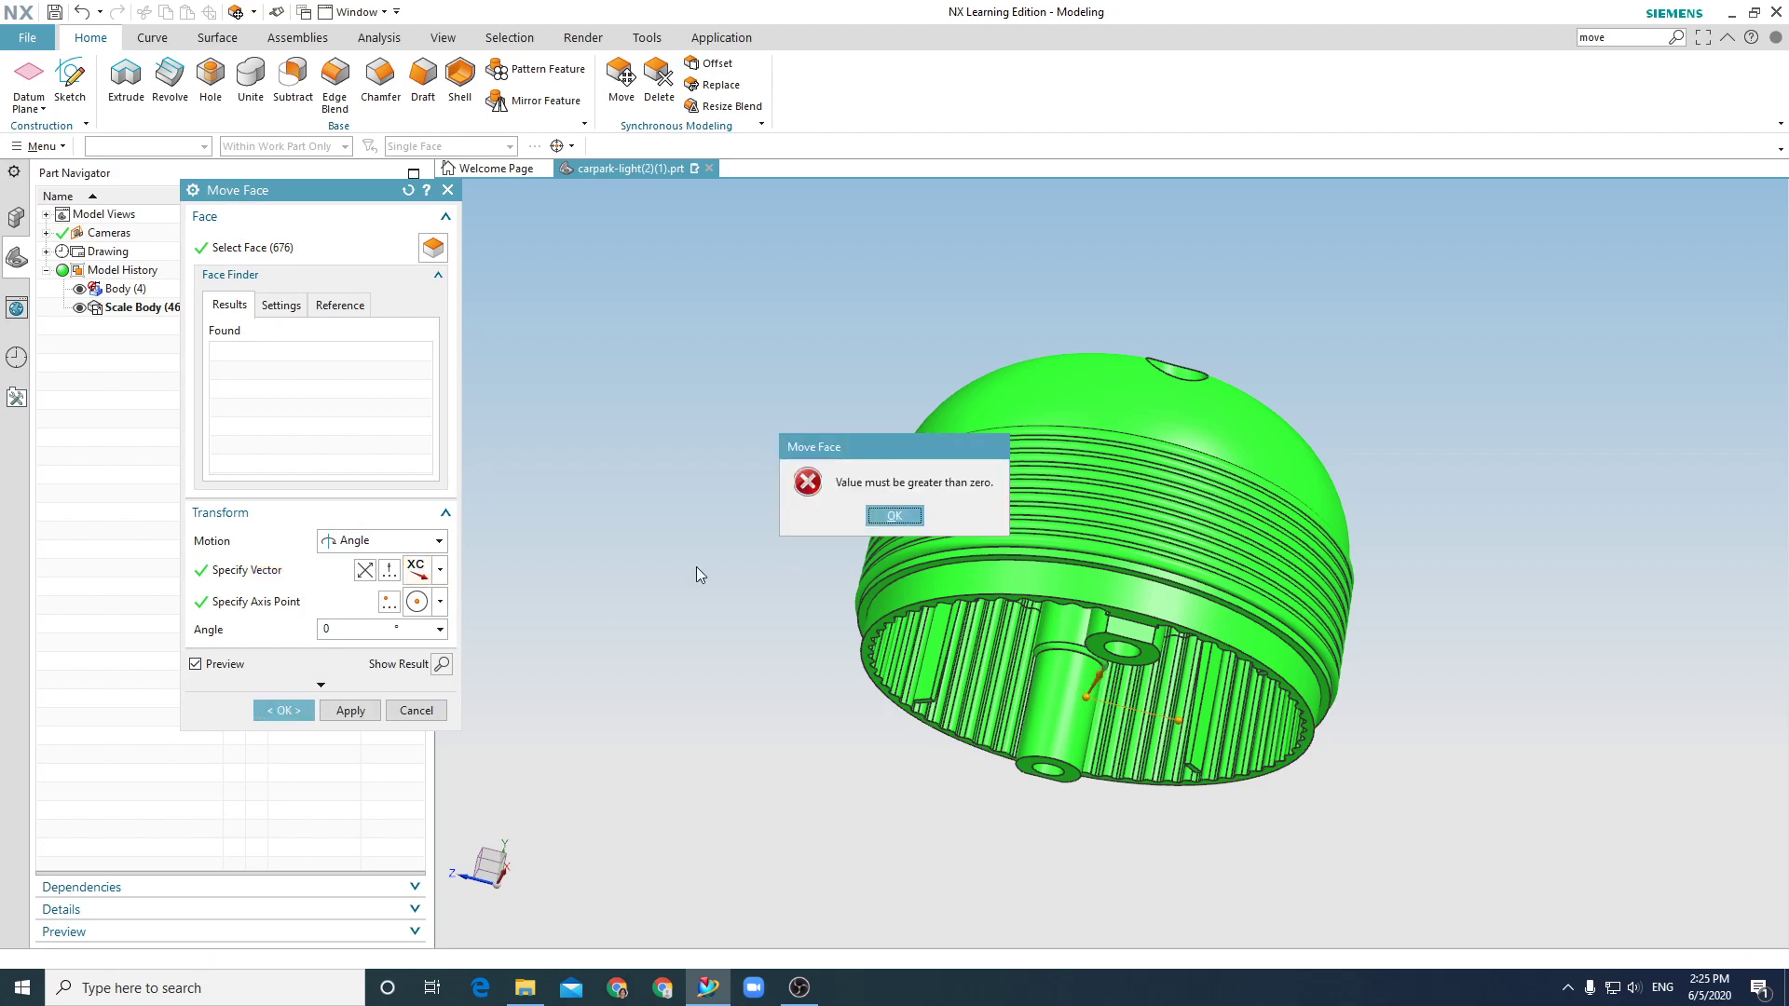
left_click(889, 518)
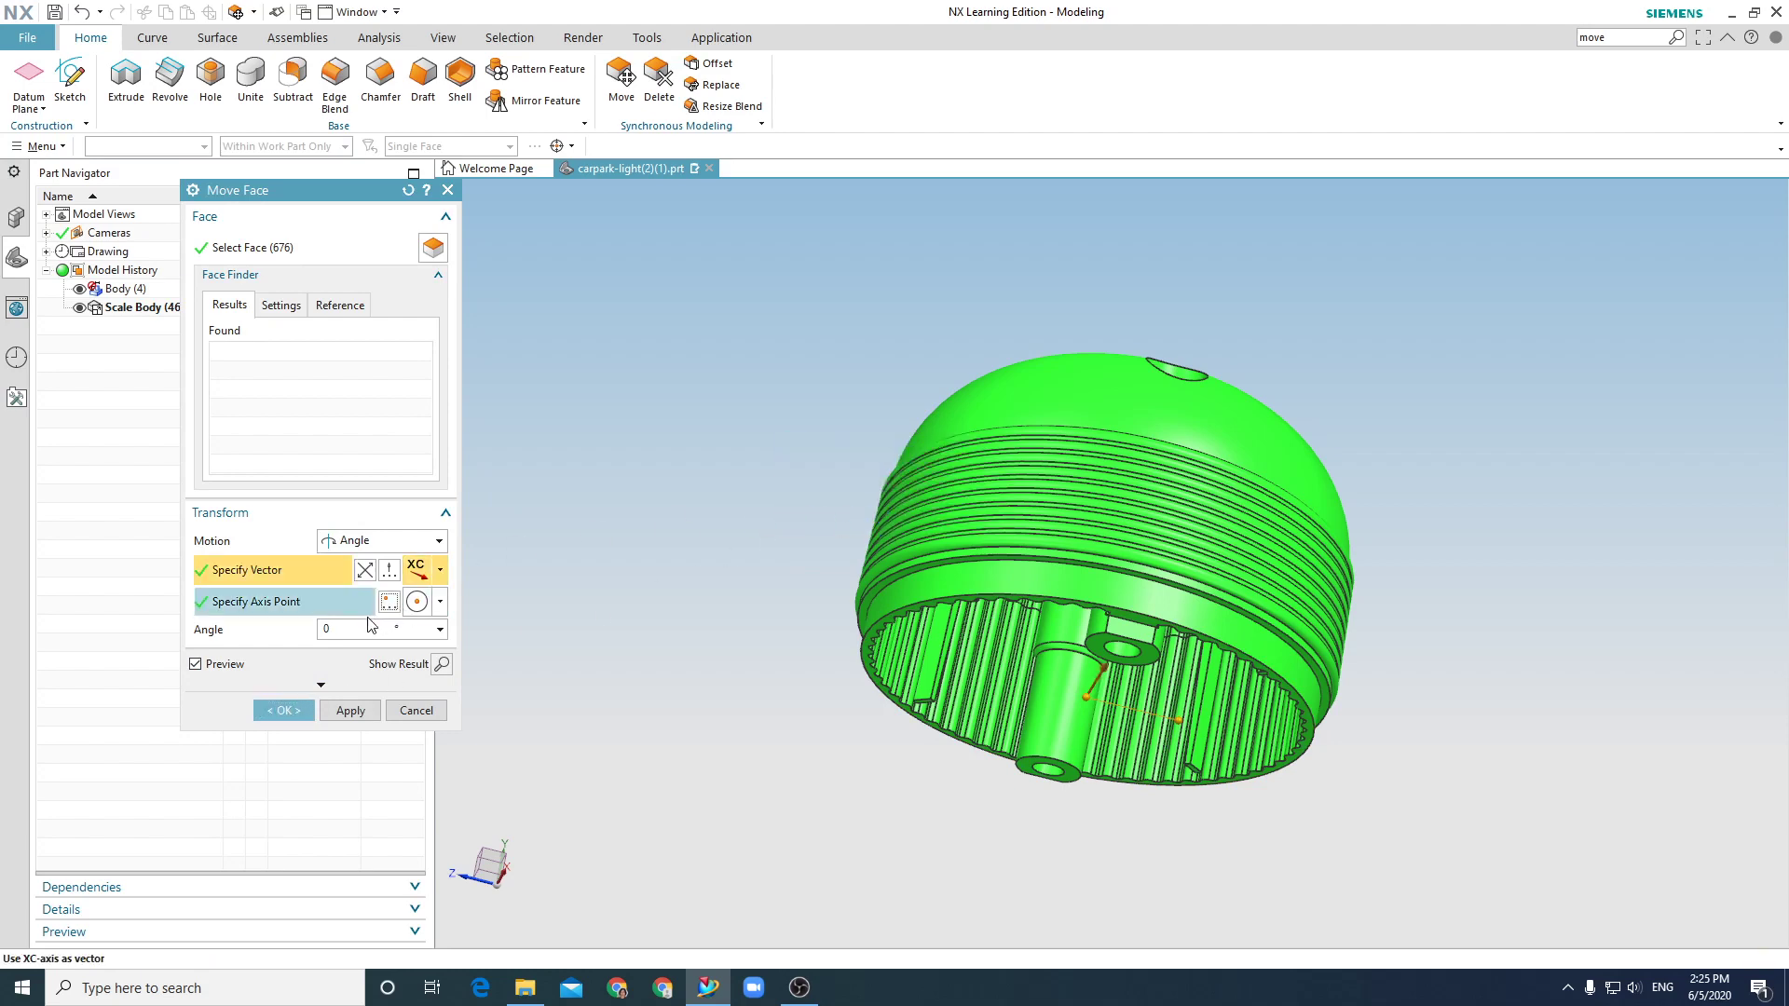
type("9")
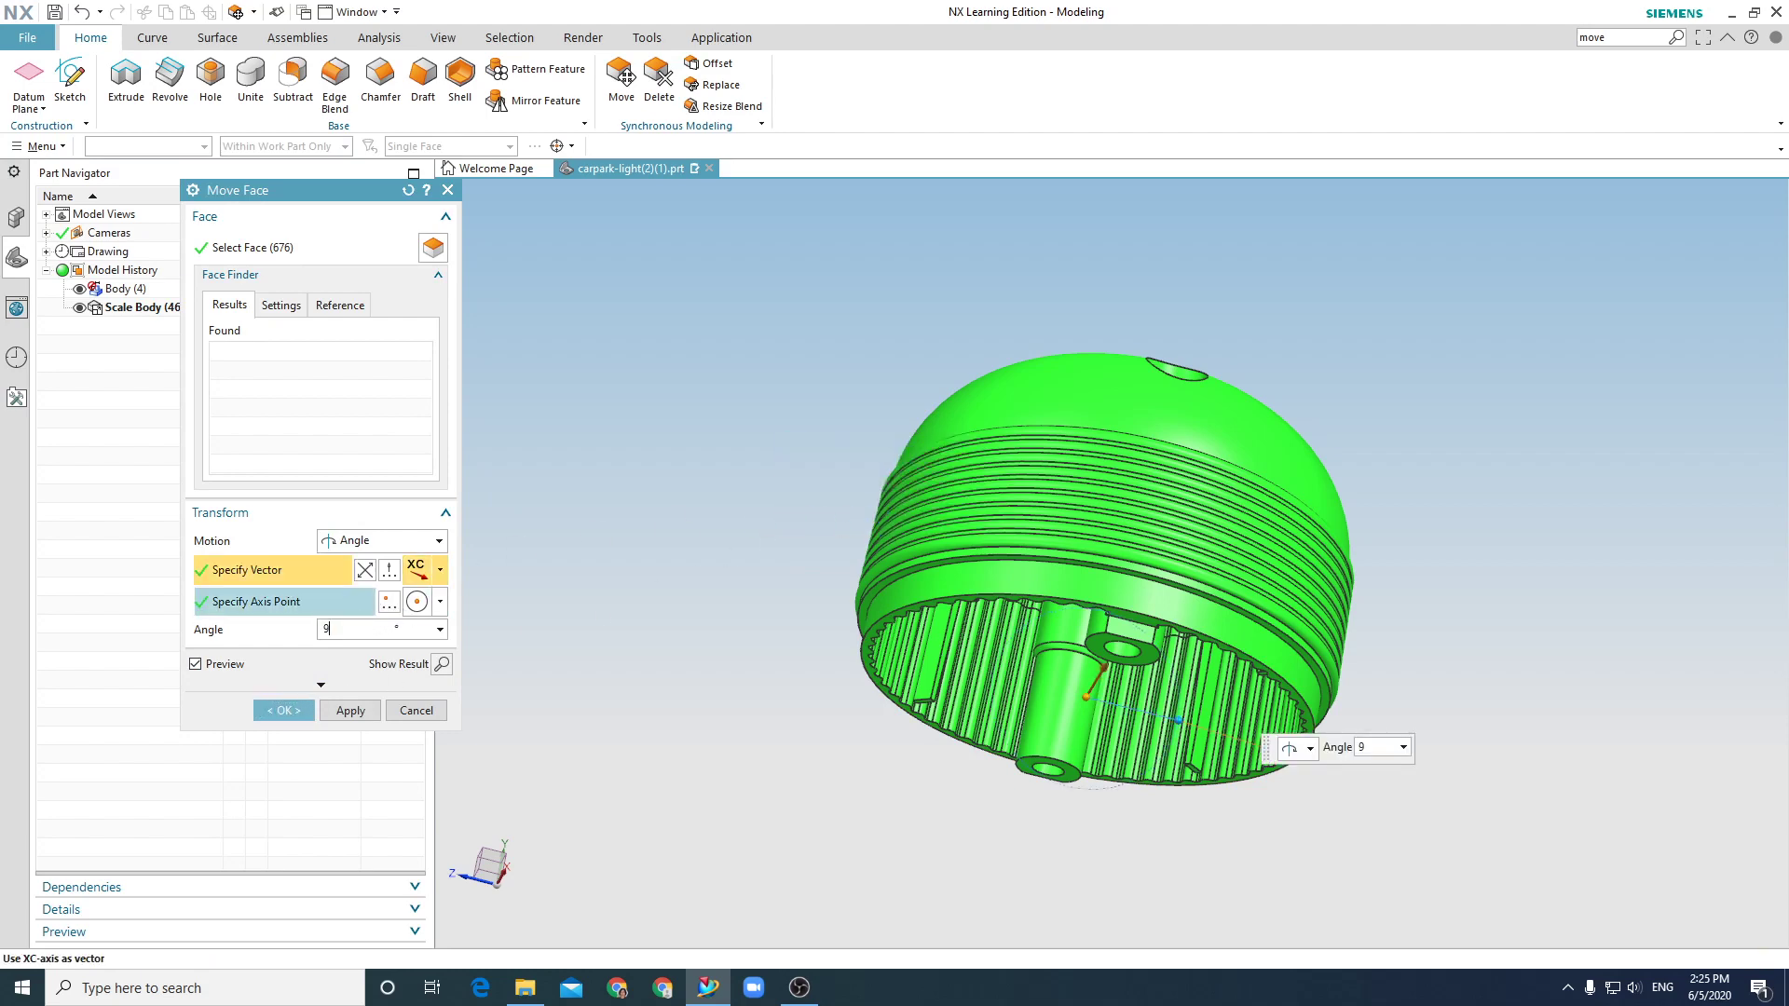
type("0")
left_click(285, 712)
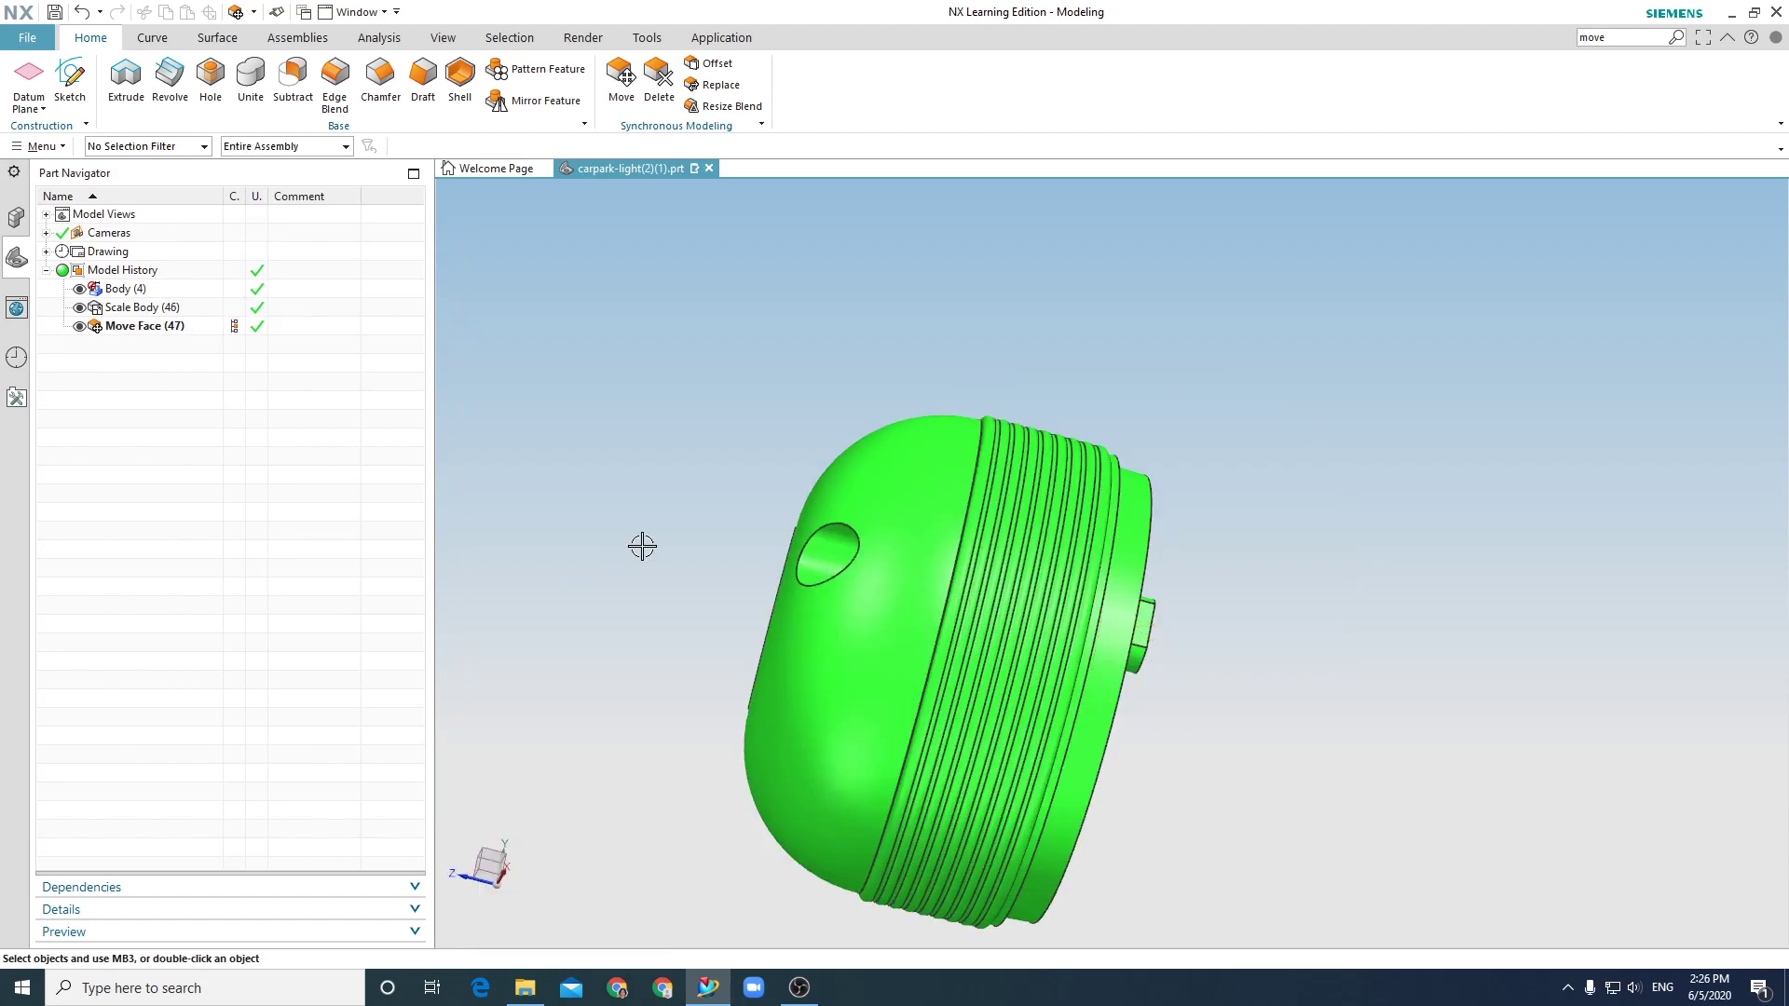
key("Home")
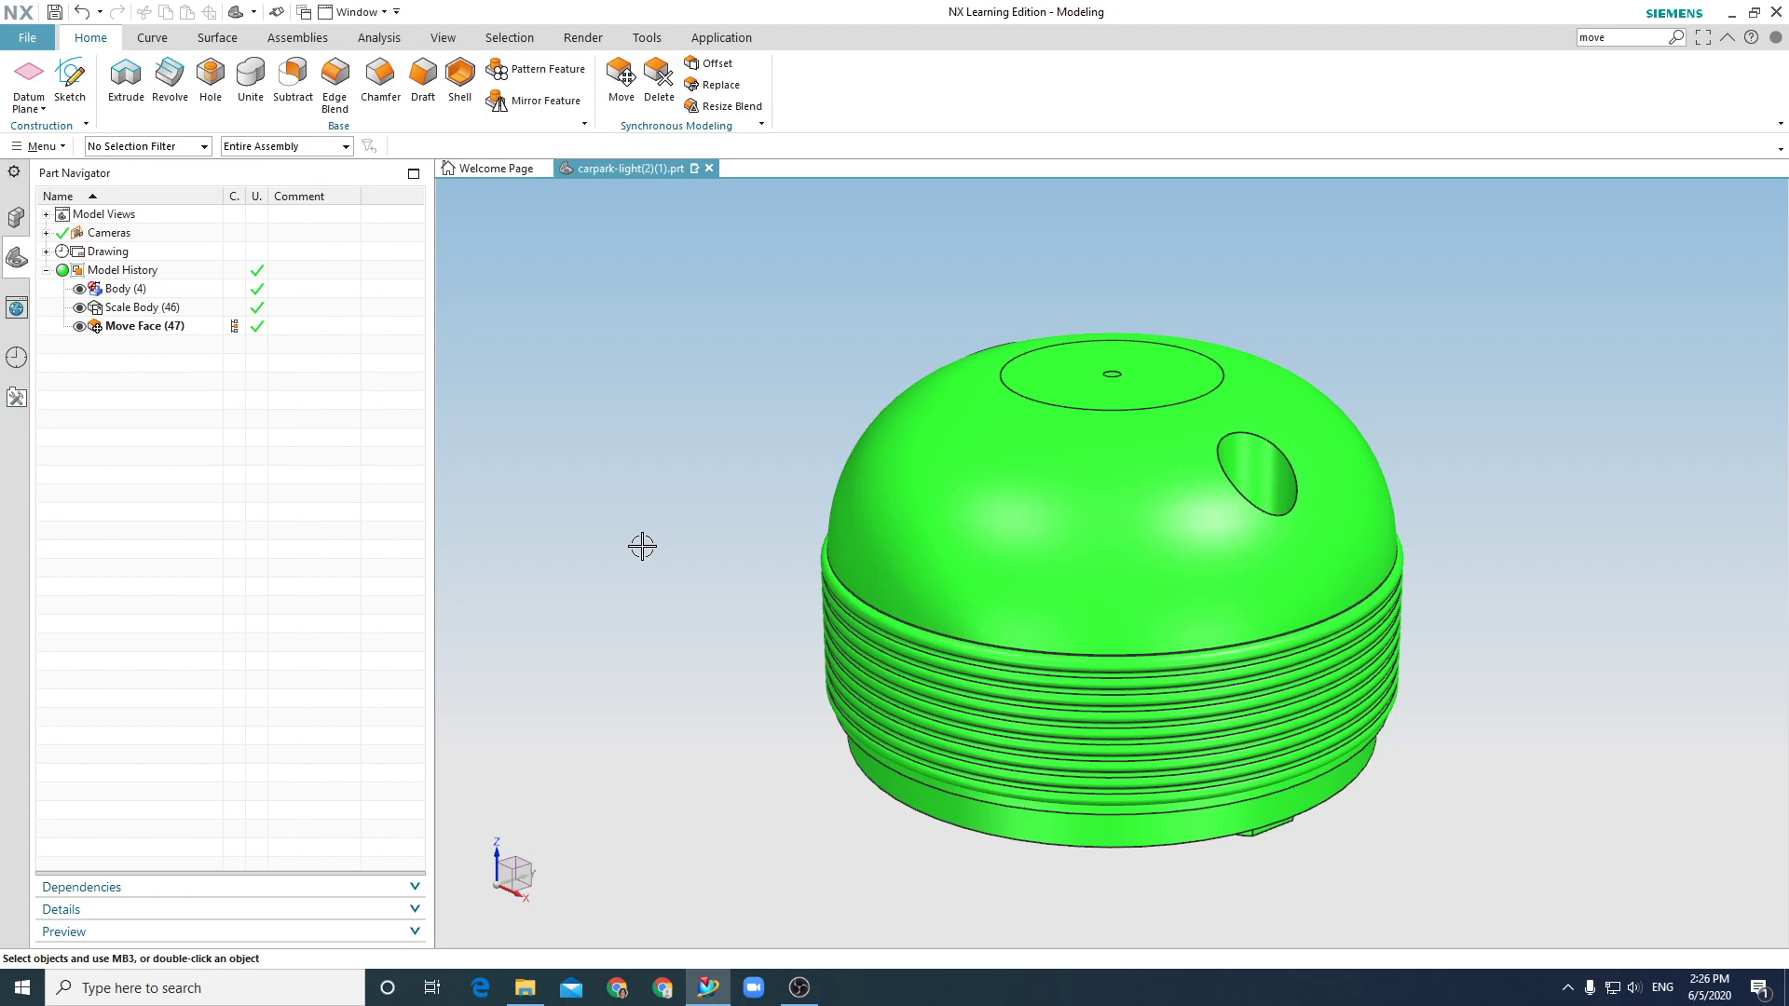
Search the commands for "isocline" and create an Isocline Curve along ZC on the single rim face just below the dome.
mouse_move(446, 164)
left_click(1638, 37)
type("isocline")
key("Return")
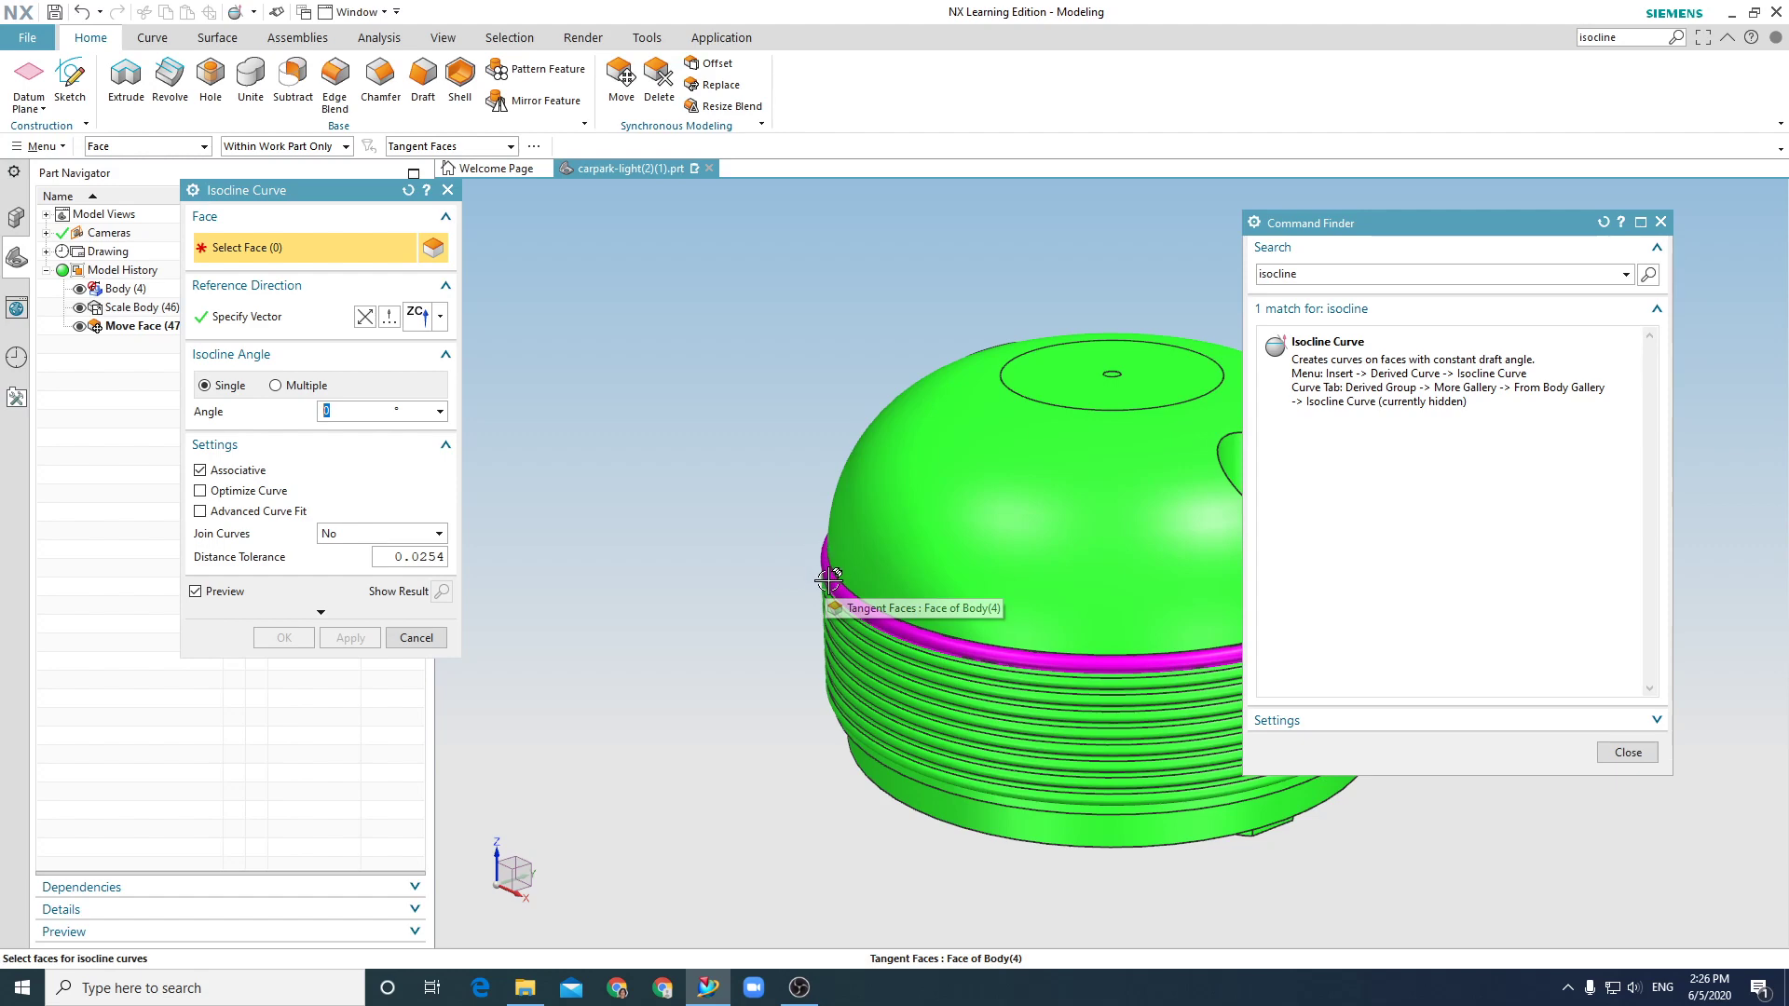
left_click(1660, 221)
left_click(464, 150)
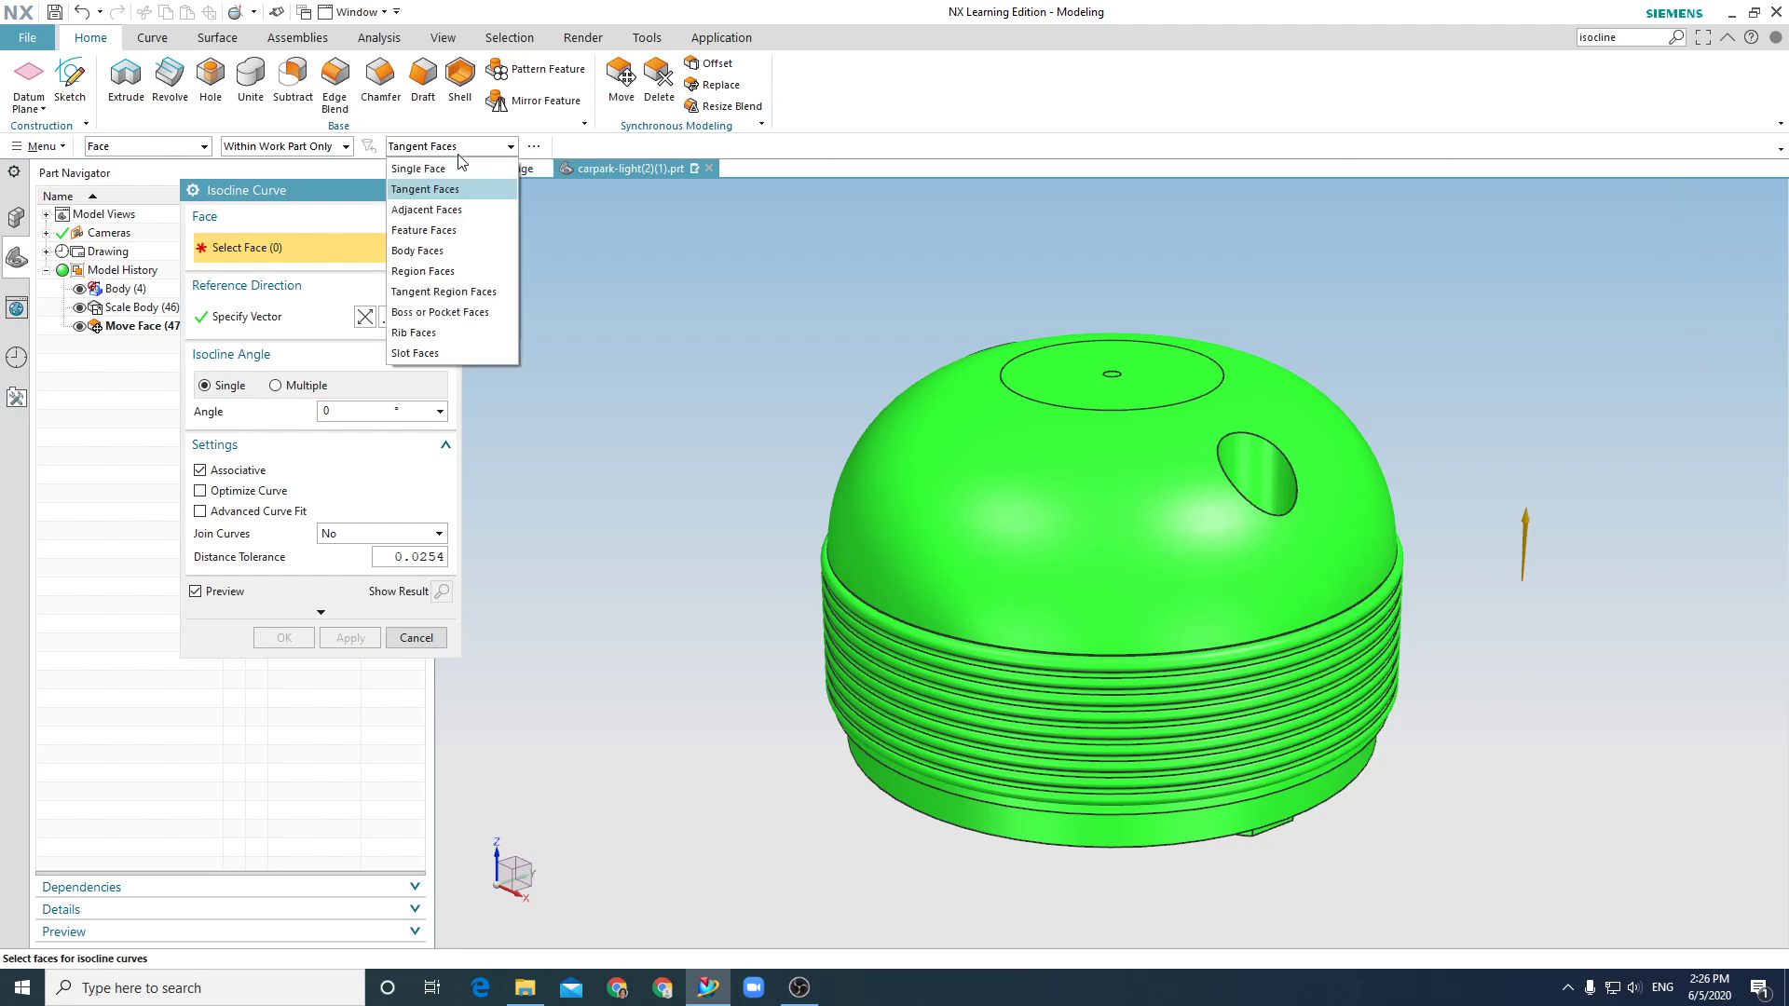
left_click(459, 169)
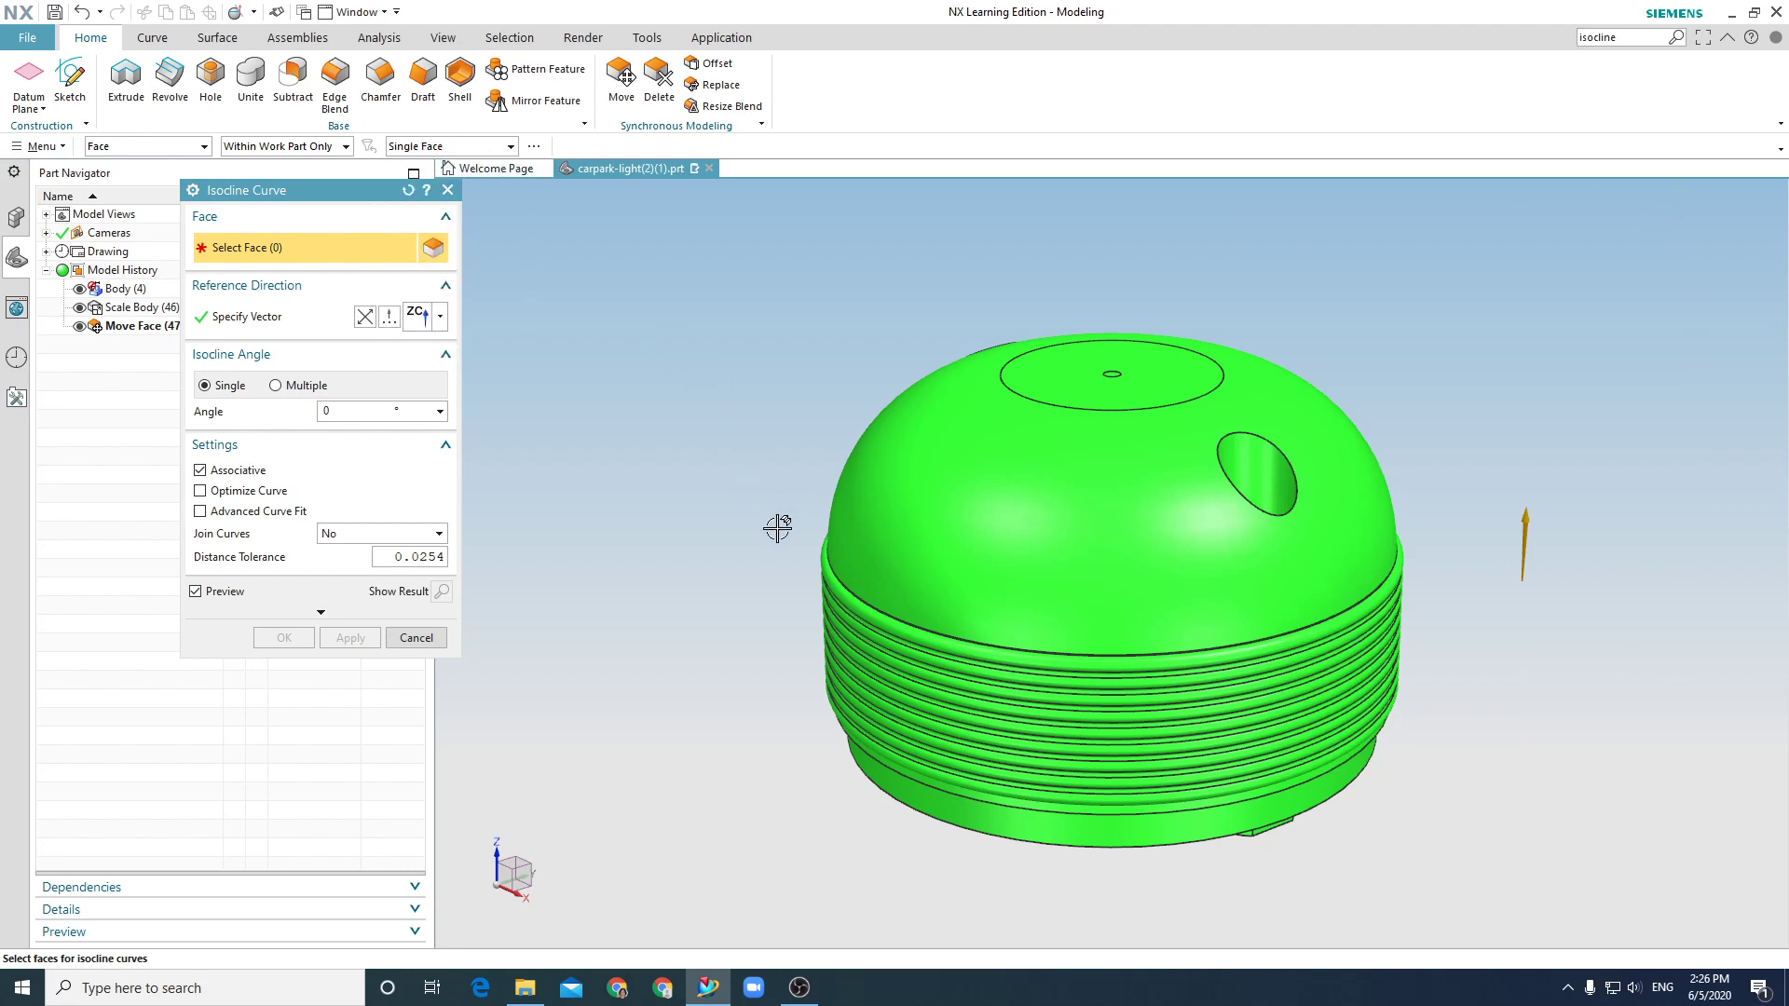
left_click(821, 566)
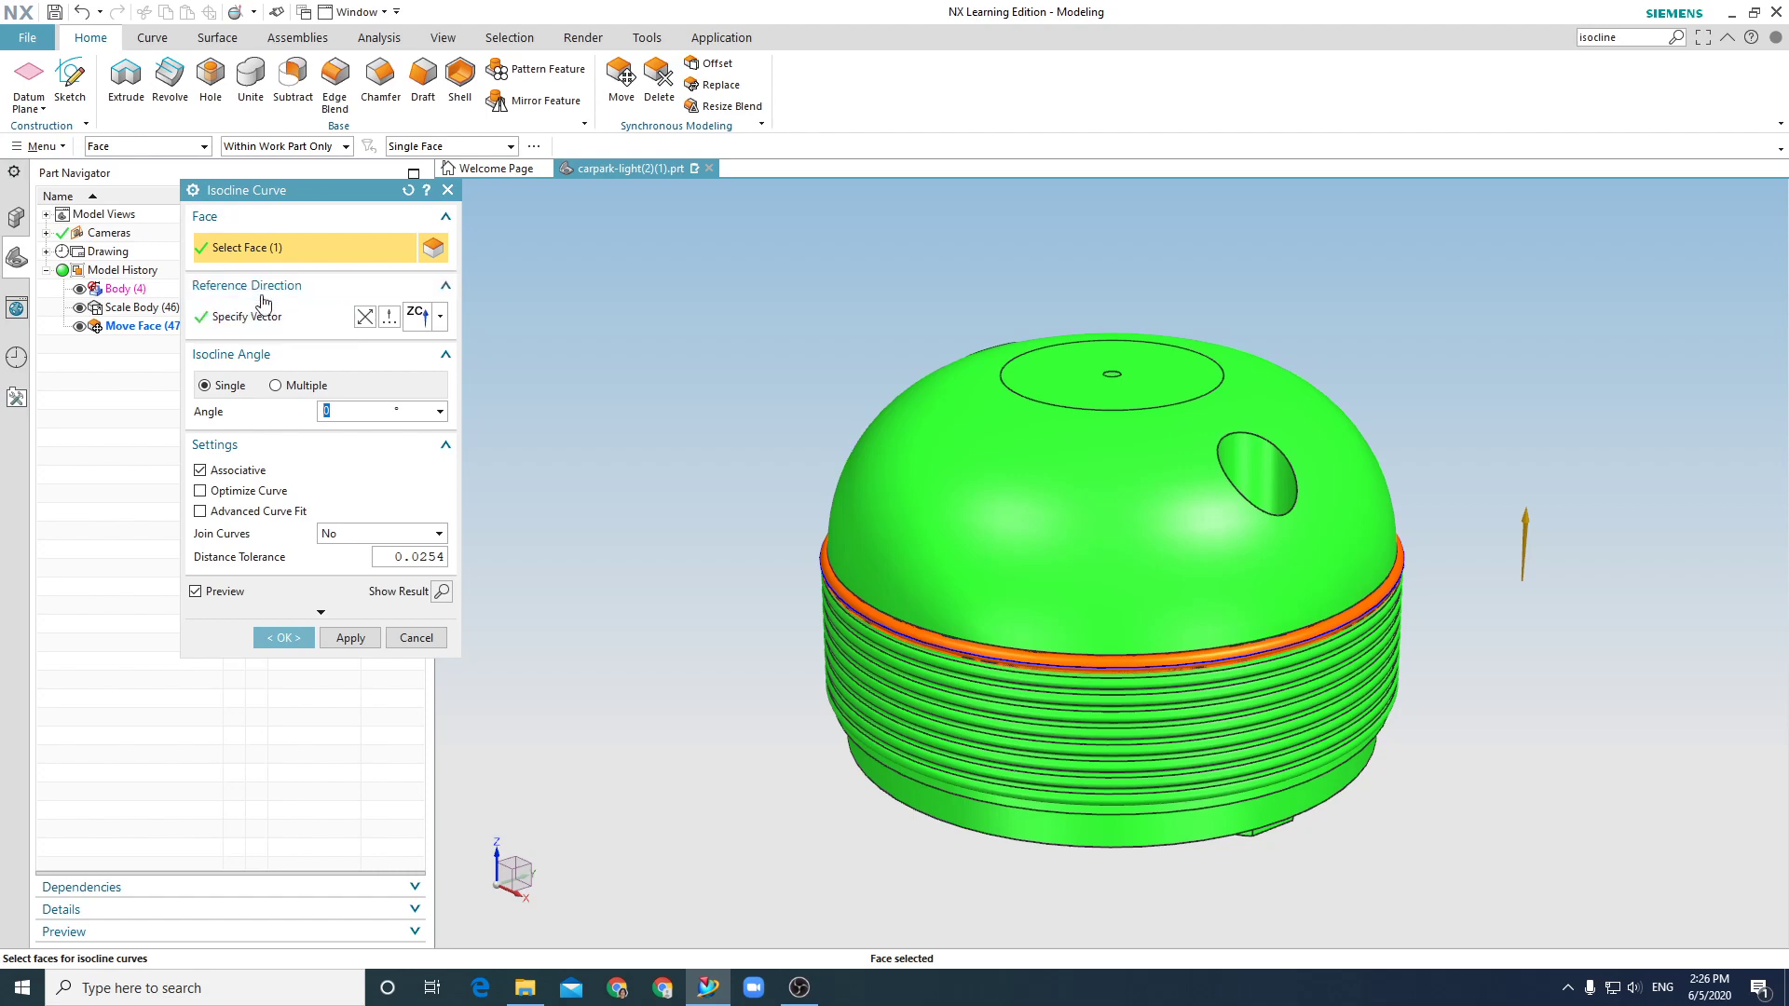
left_click(441, 319)
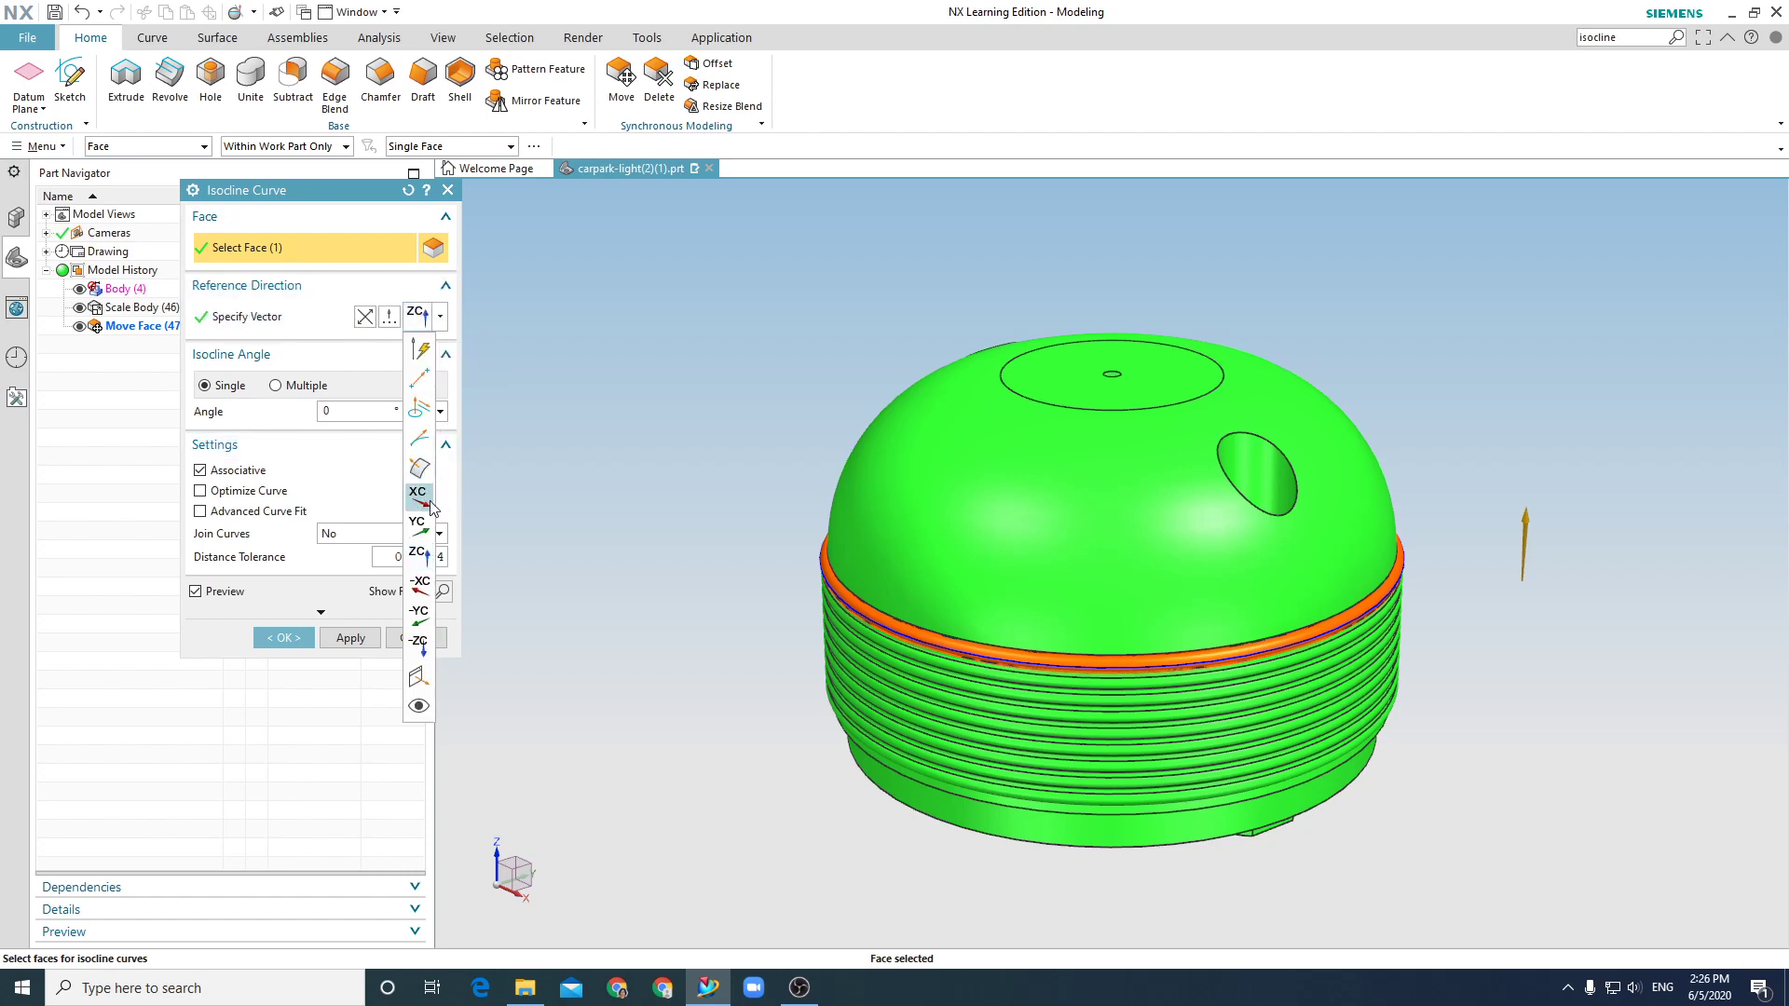
left_click(422, 557)
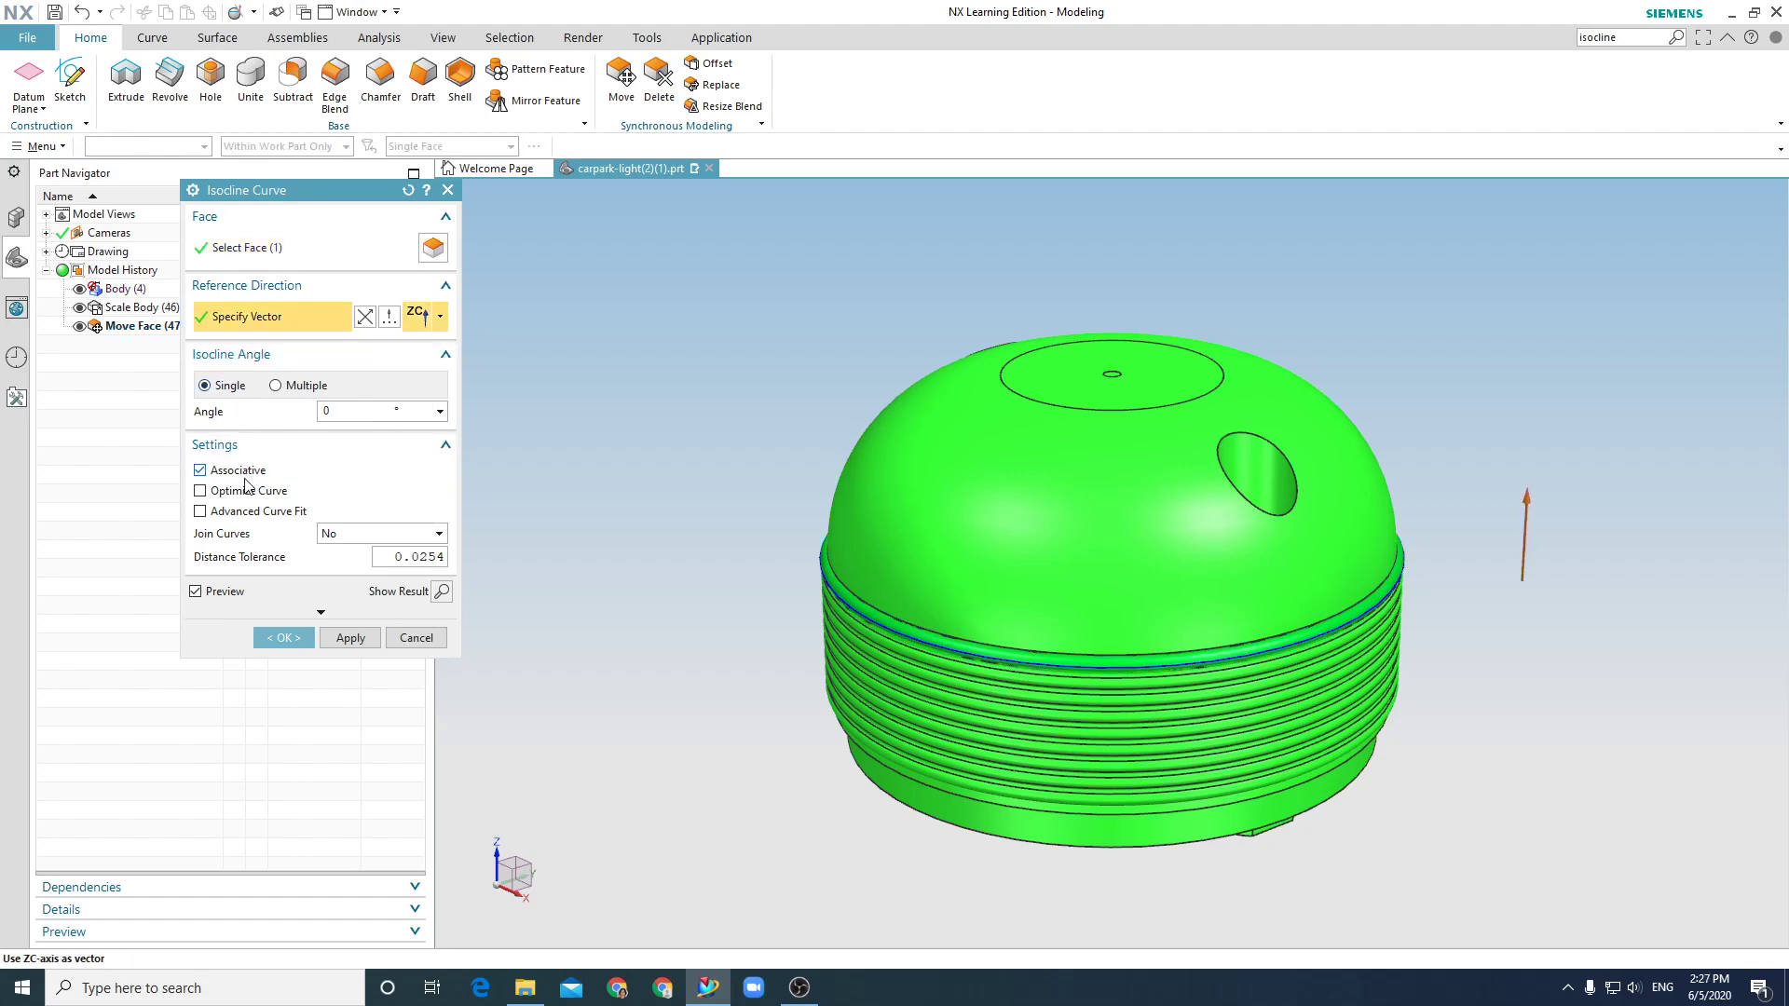
left_click(289, 638)
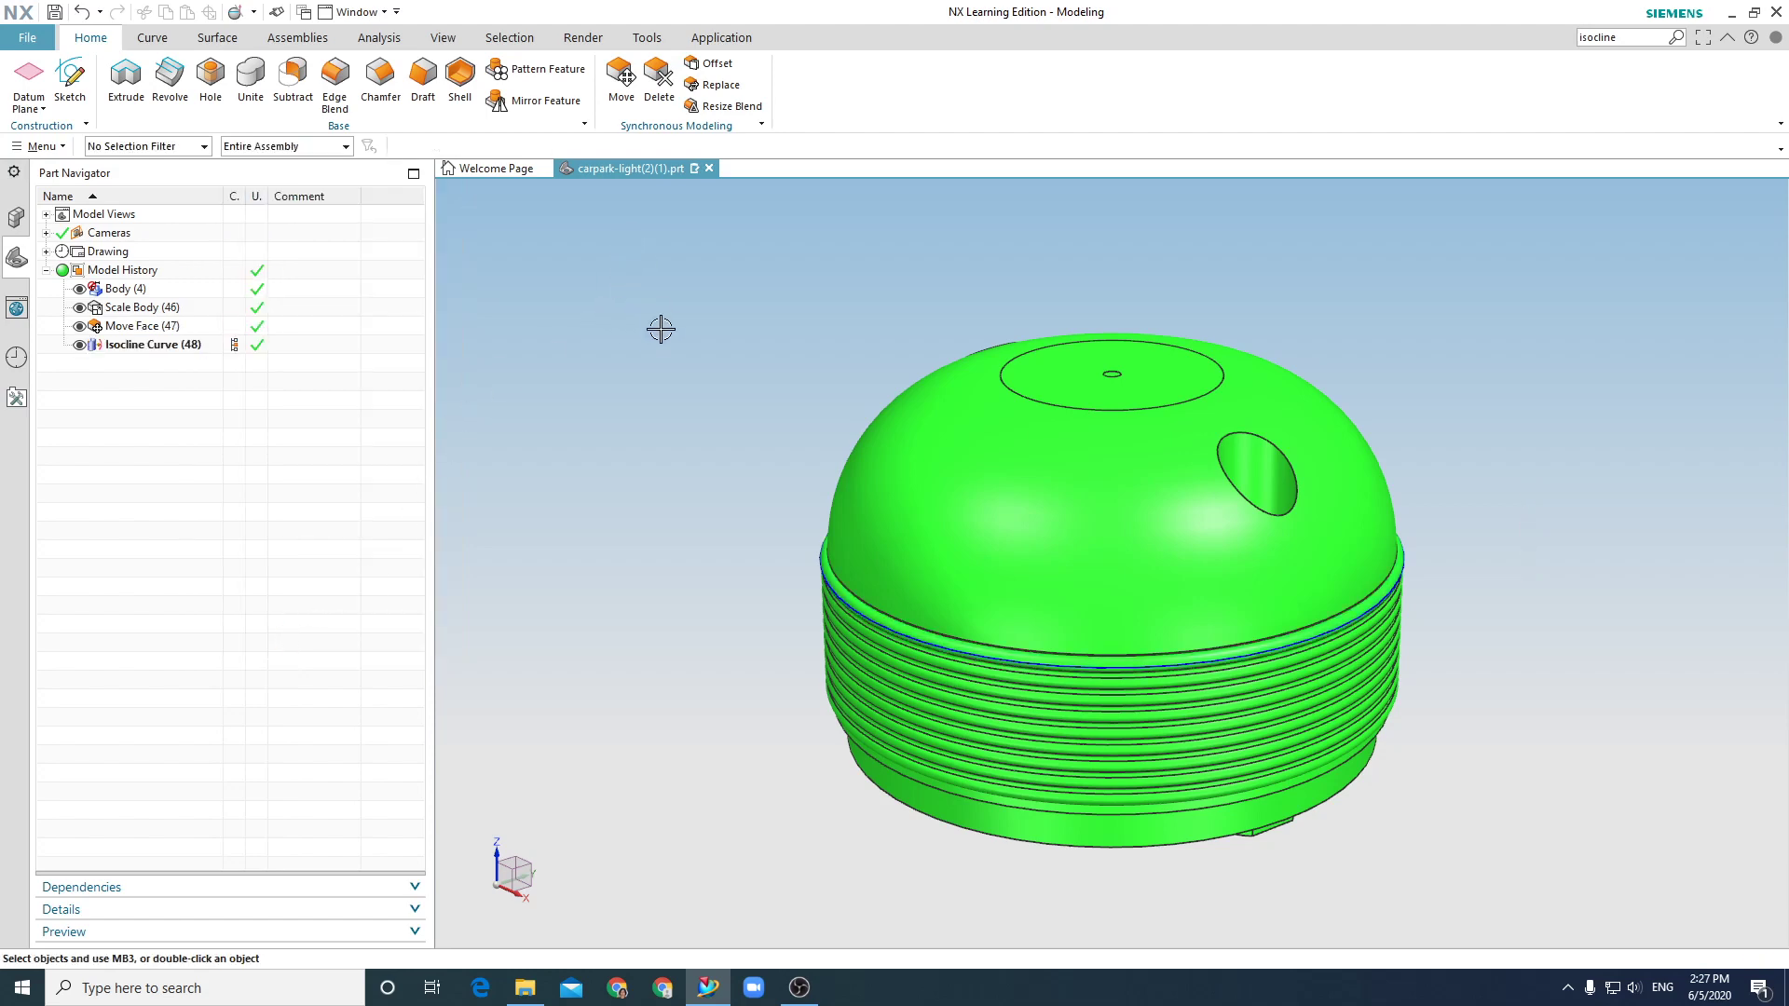
Search the commands for "wcs" and display the work coordinate system.
middle_click_drag(662, 327, 659, 284)
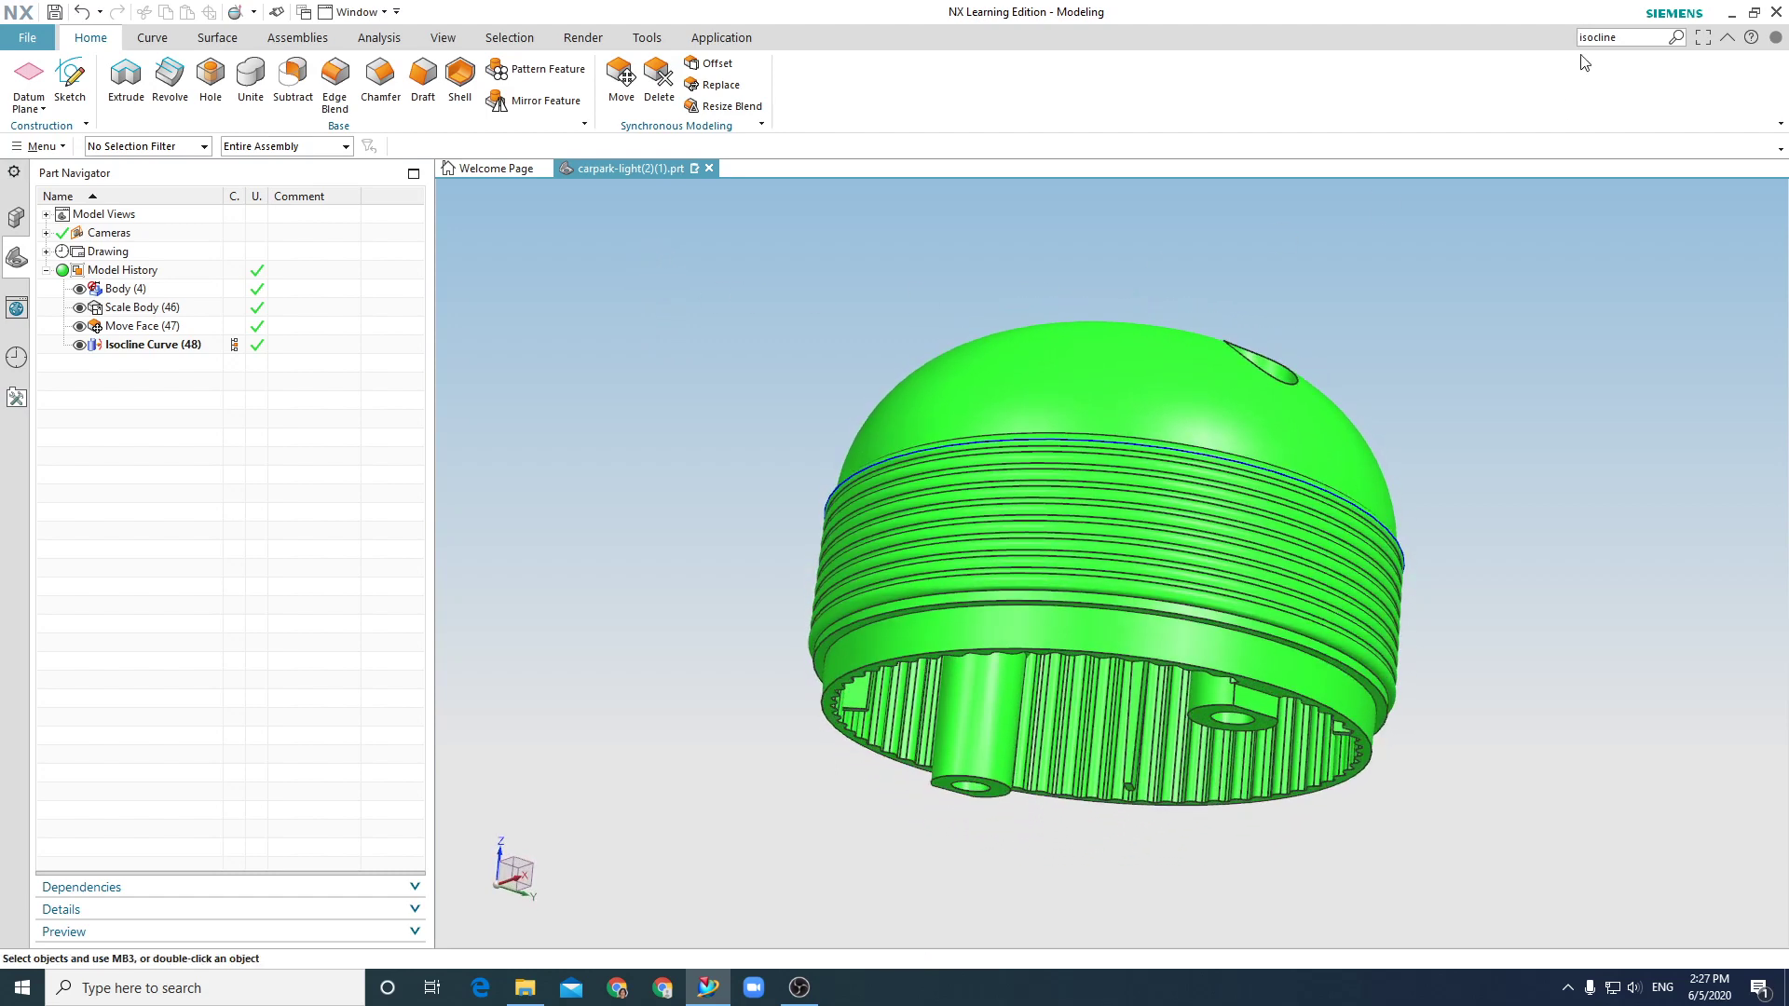
left_click(1626, 37)
double_click(1626, 36)
type("wcs")
key("Return")
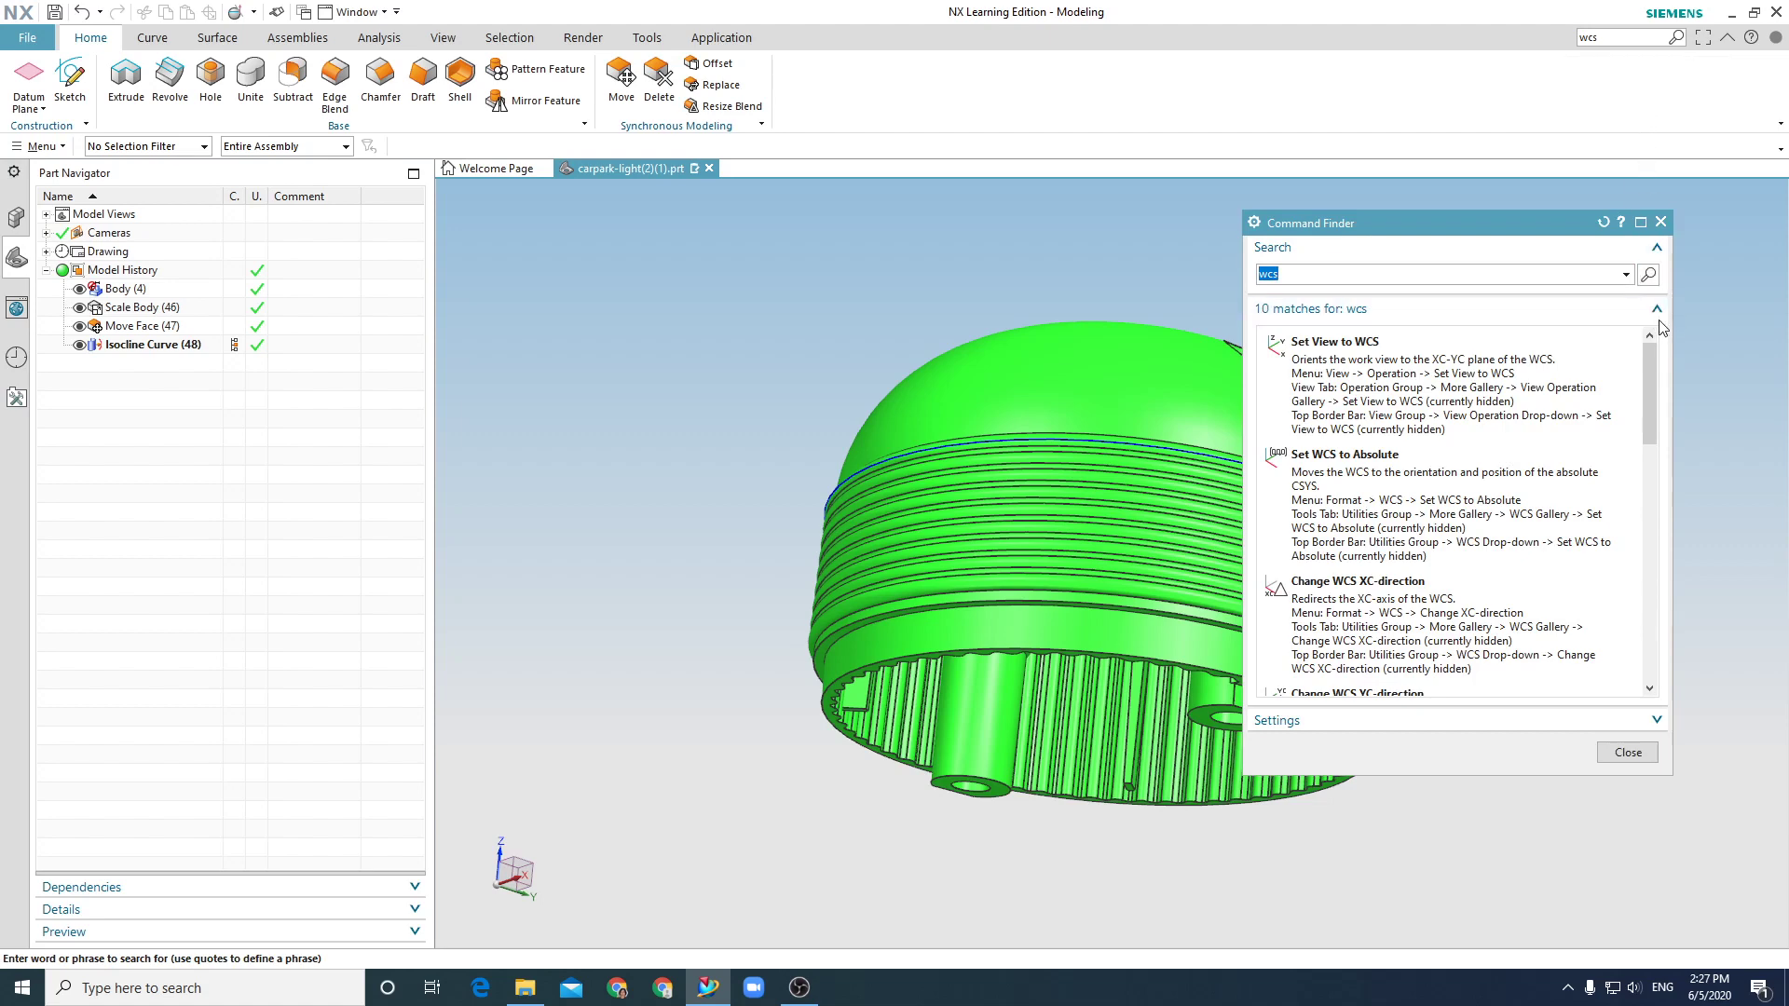
left_click(1641, 457)
mouse_move(1642, 457)
left_mouse_down()
mouse_move(1641, 620)
mouse_move(1622, 604)
mouse_move(1620, 472)
left_mouse_up()
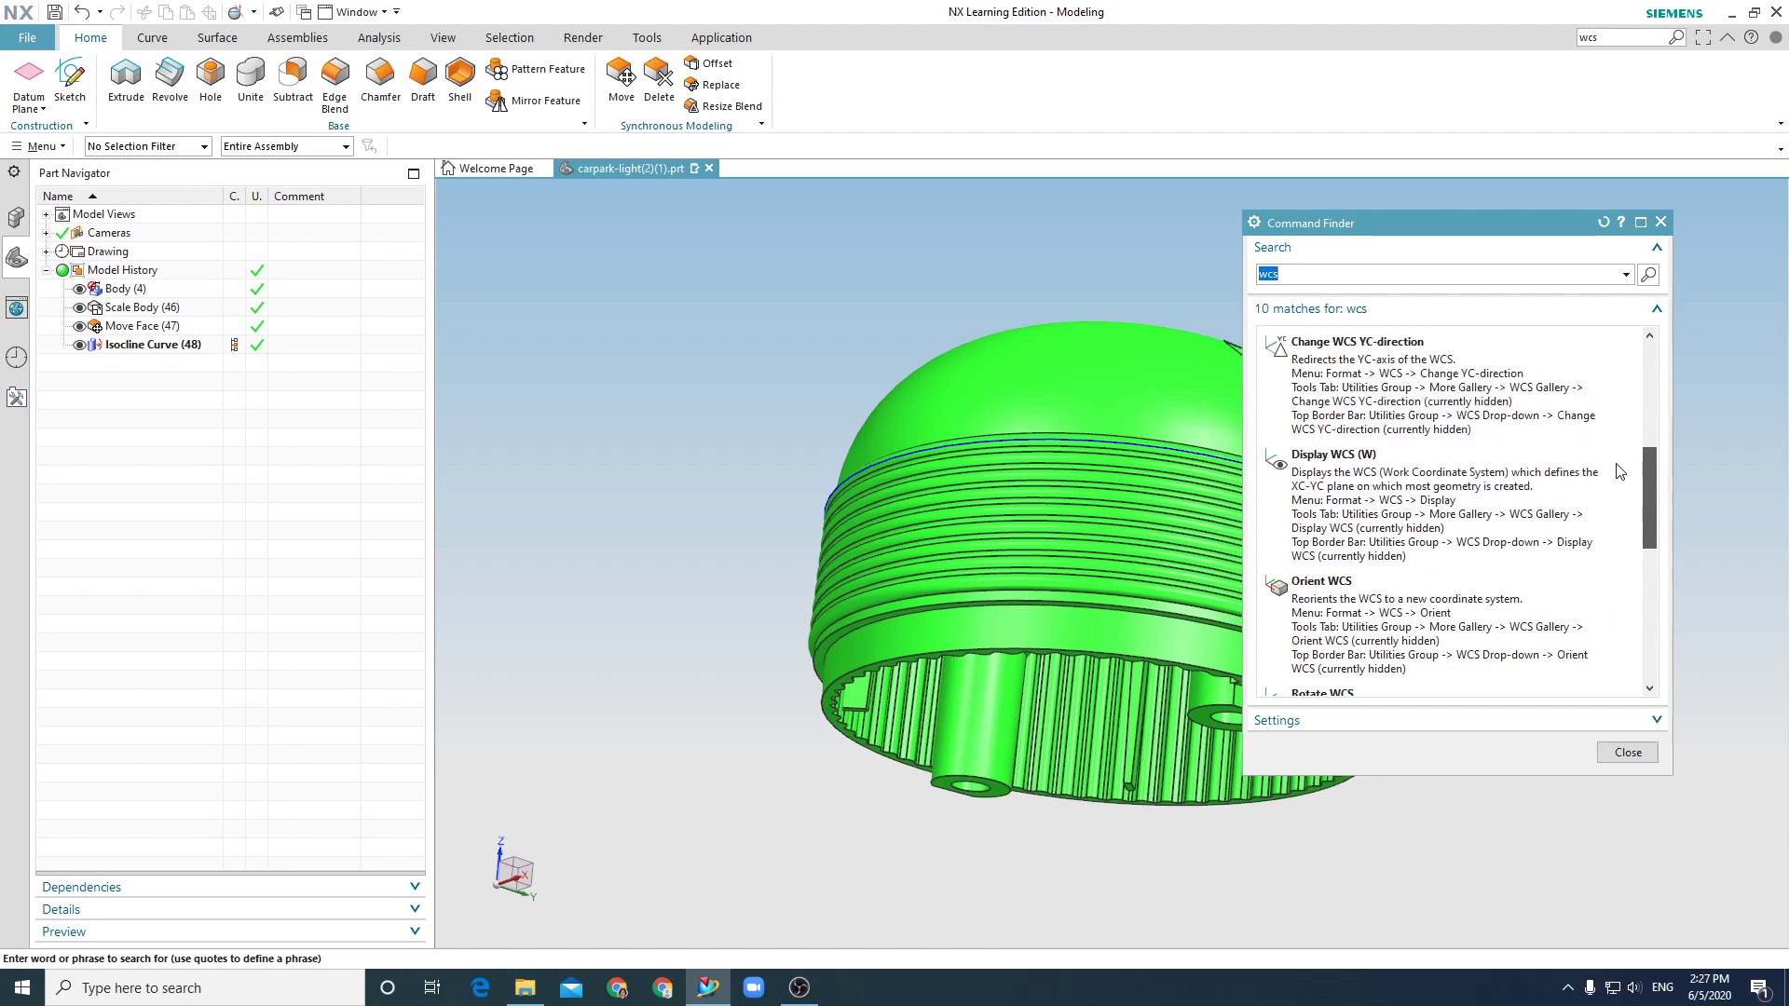
left_click(1418, 506)
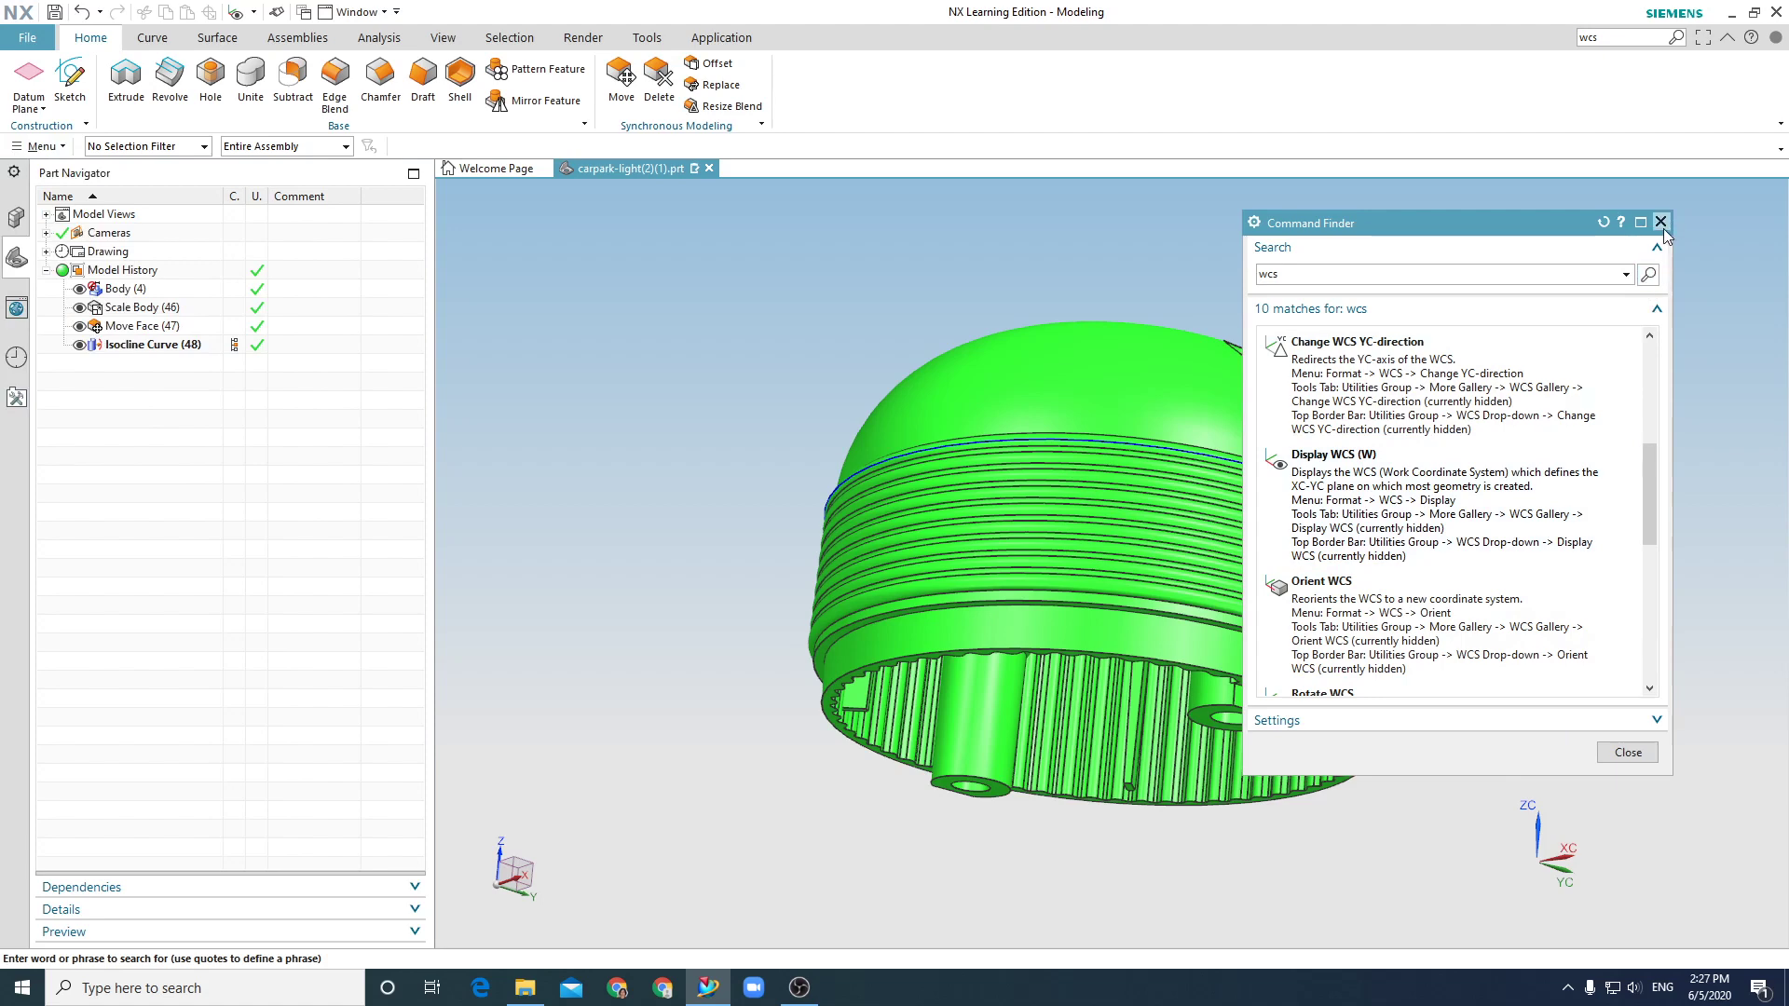
Orient the WCS dynamically with the Absolute - Displayed Part reference so that it sits at the absolute origin.
left_click(1454, 627)
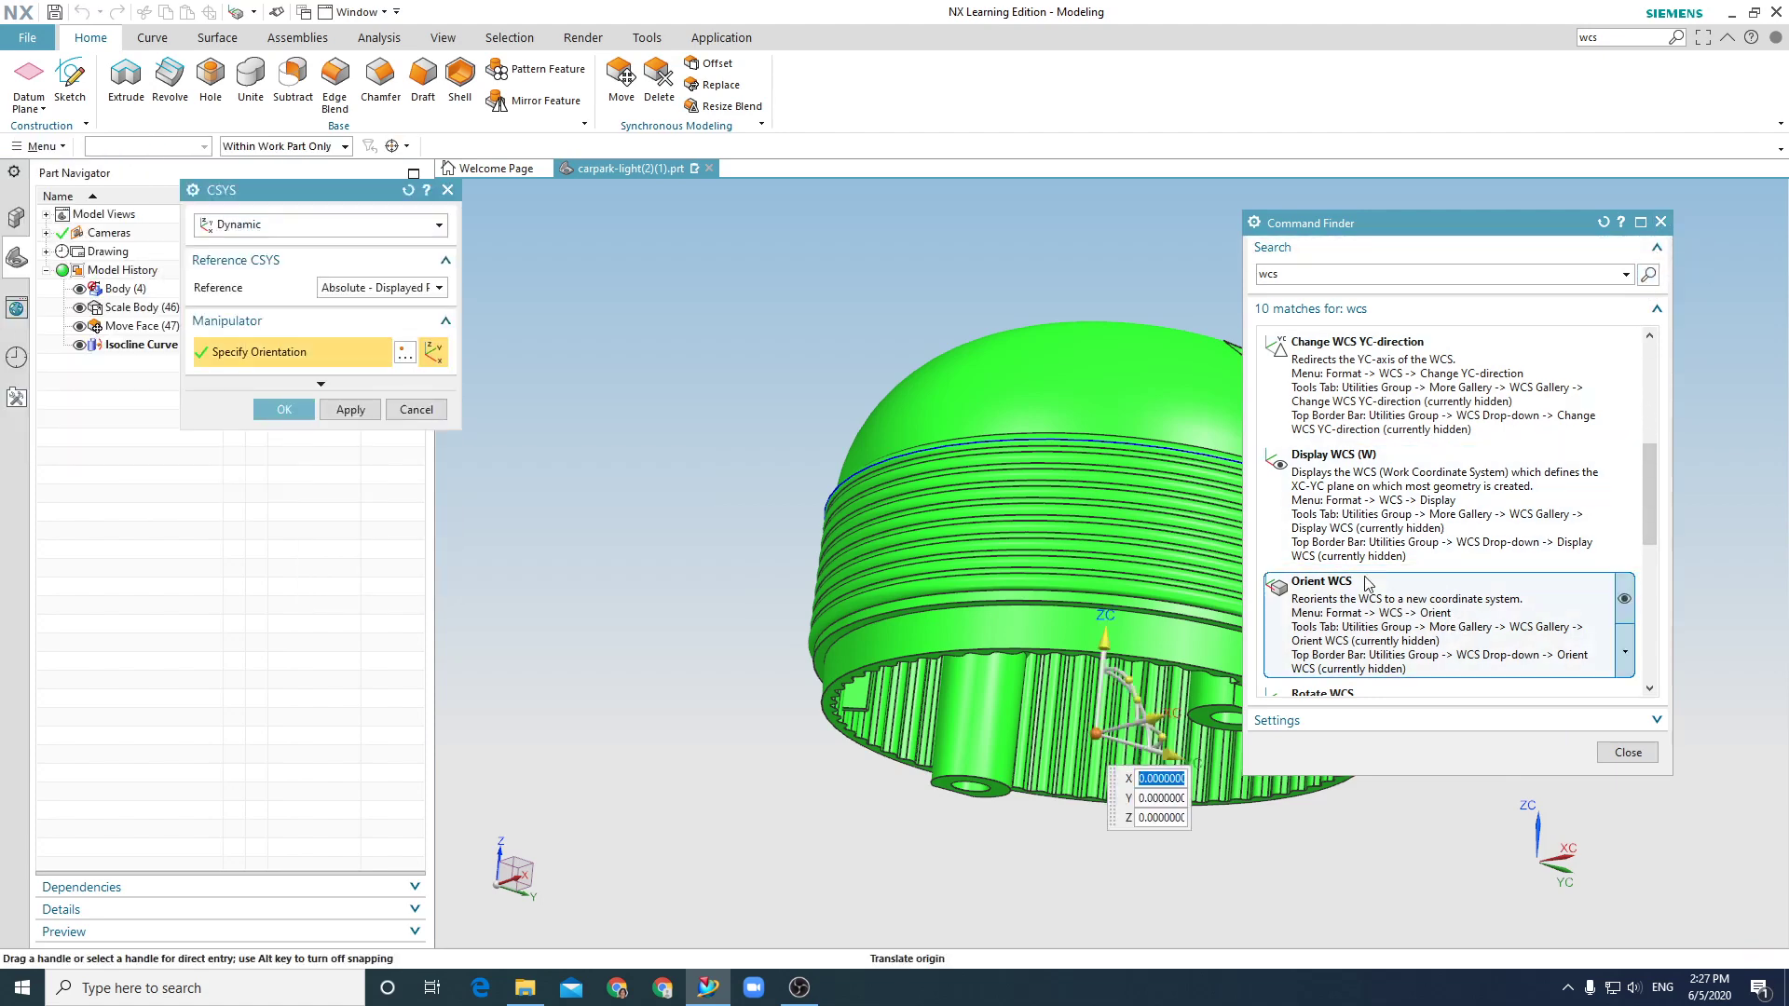
mouse_move(1348, 624)
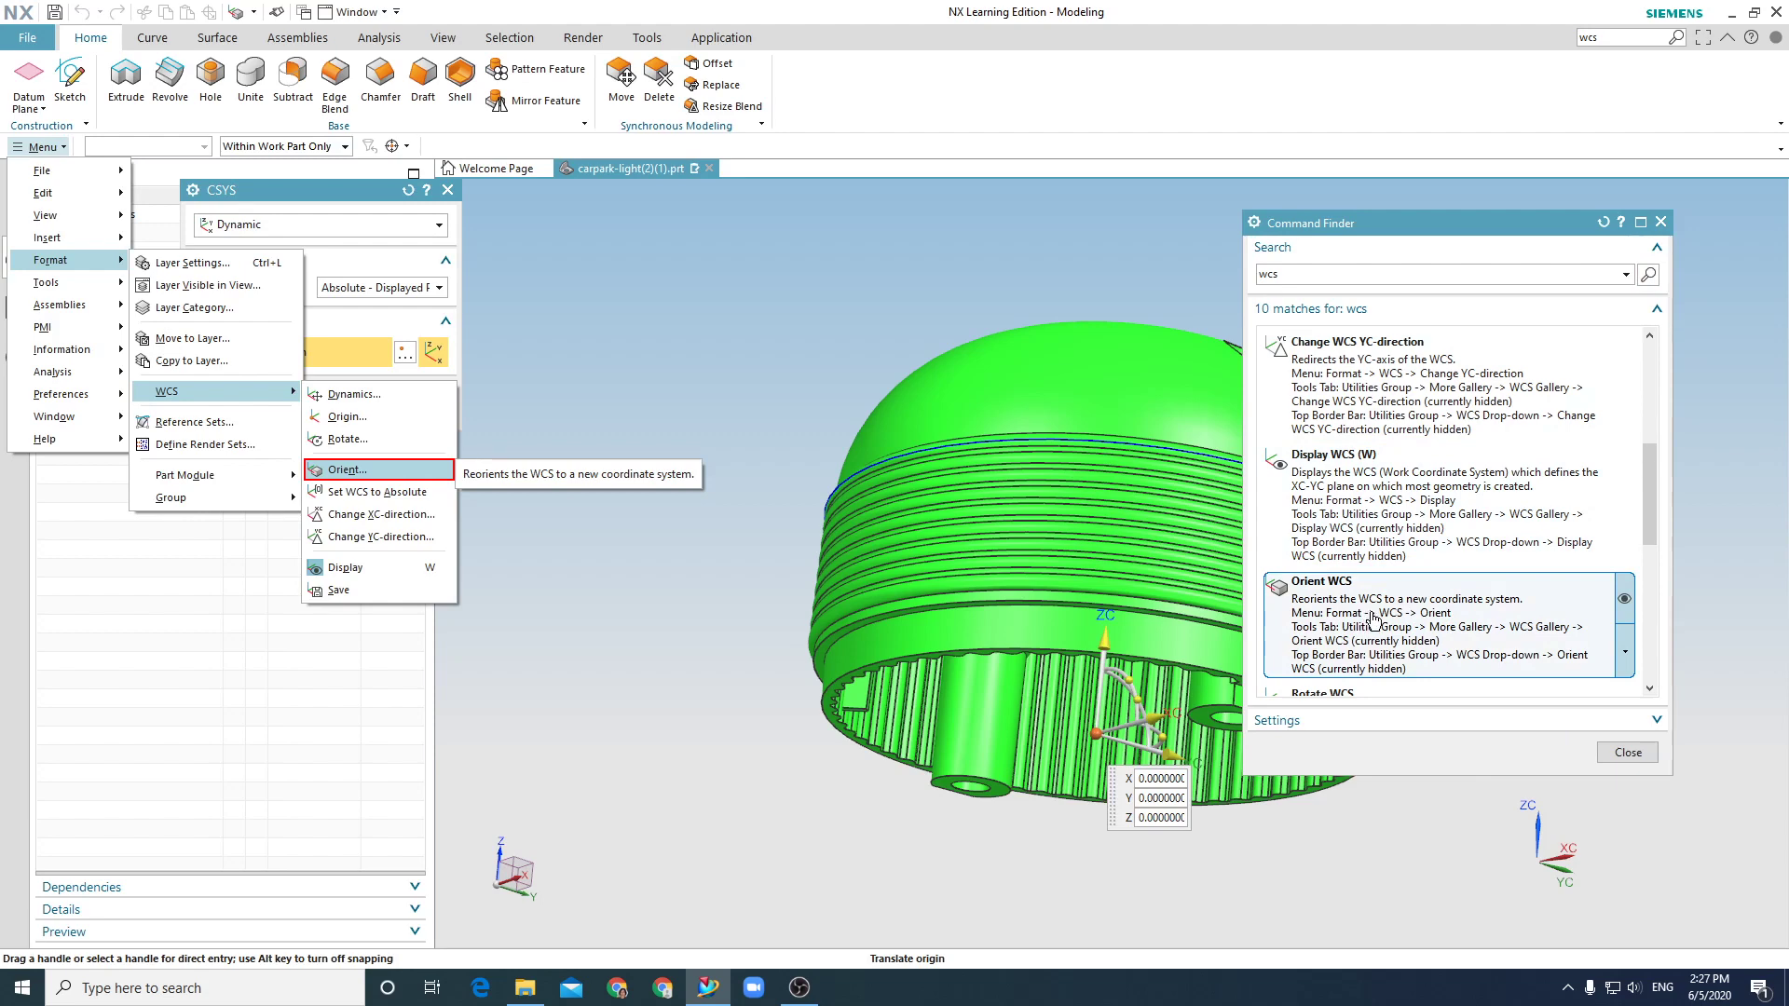
left_click(384, 288)
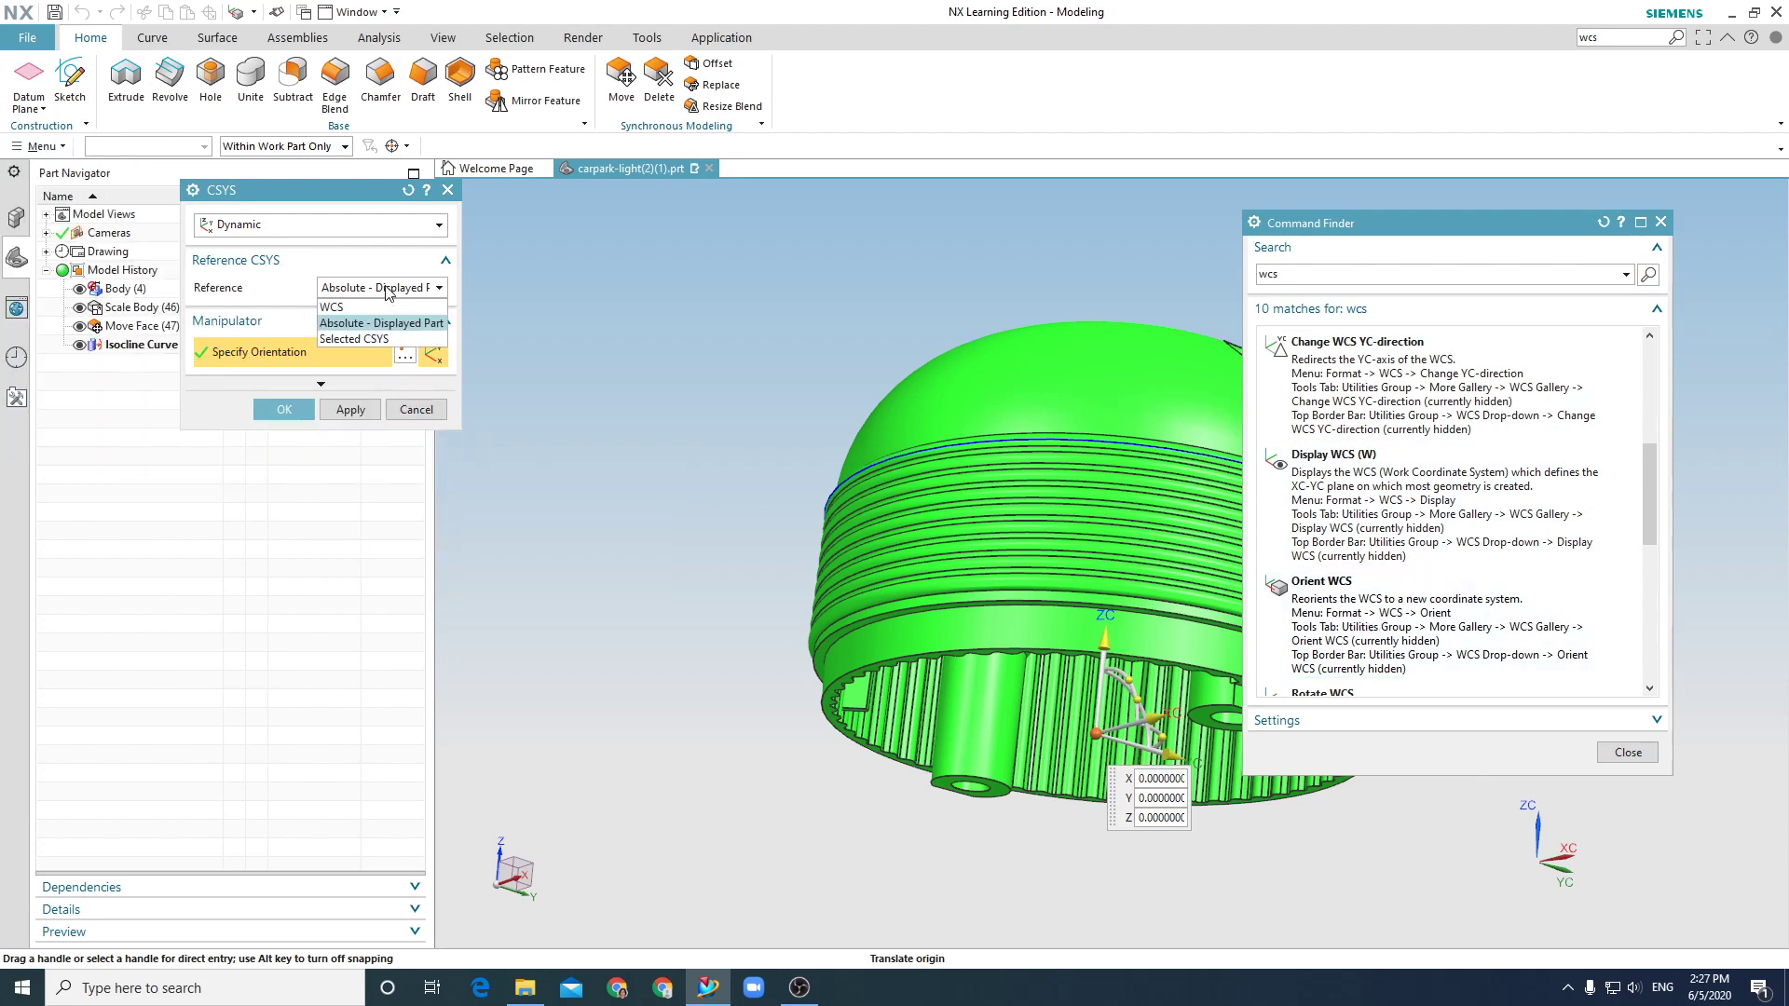
left_click(382, 323)
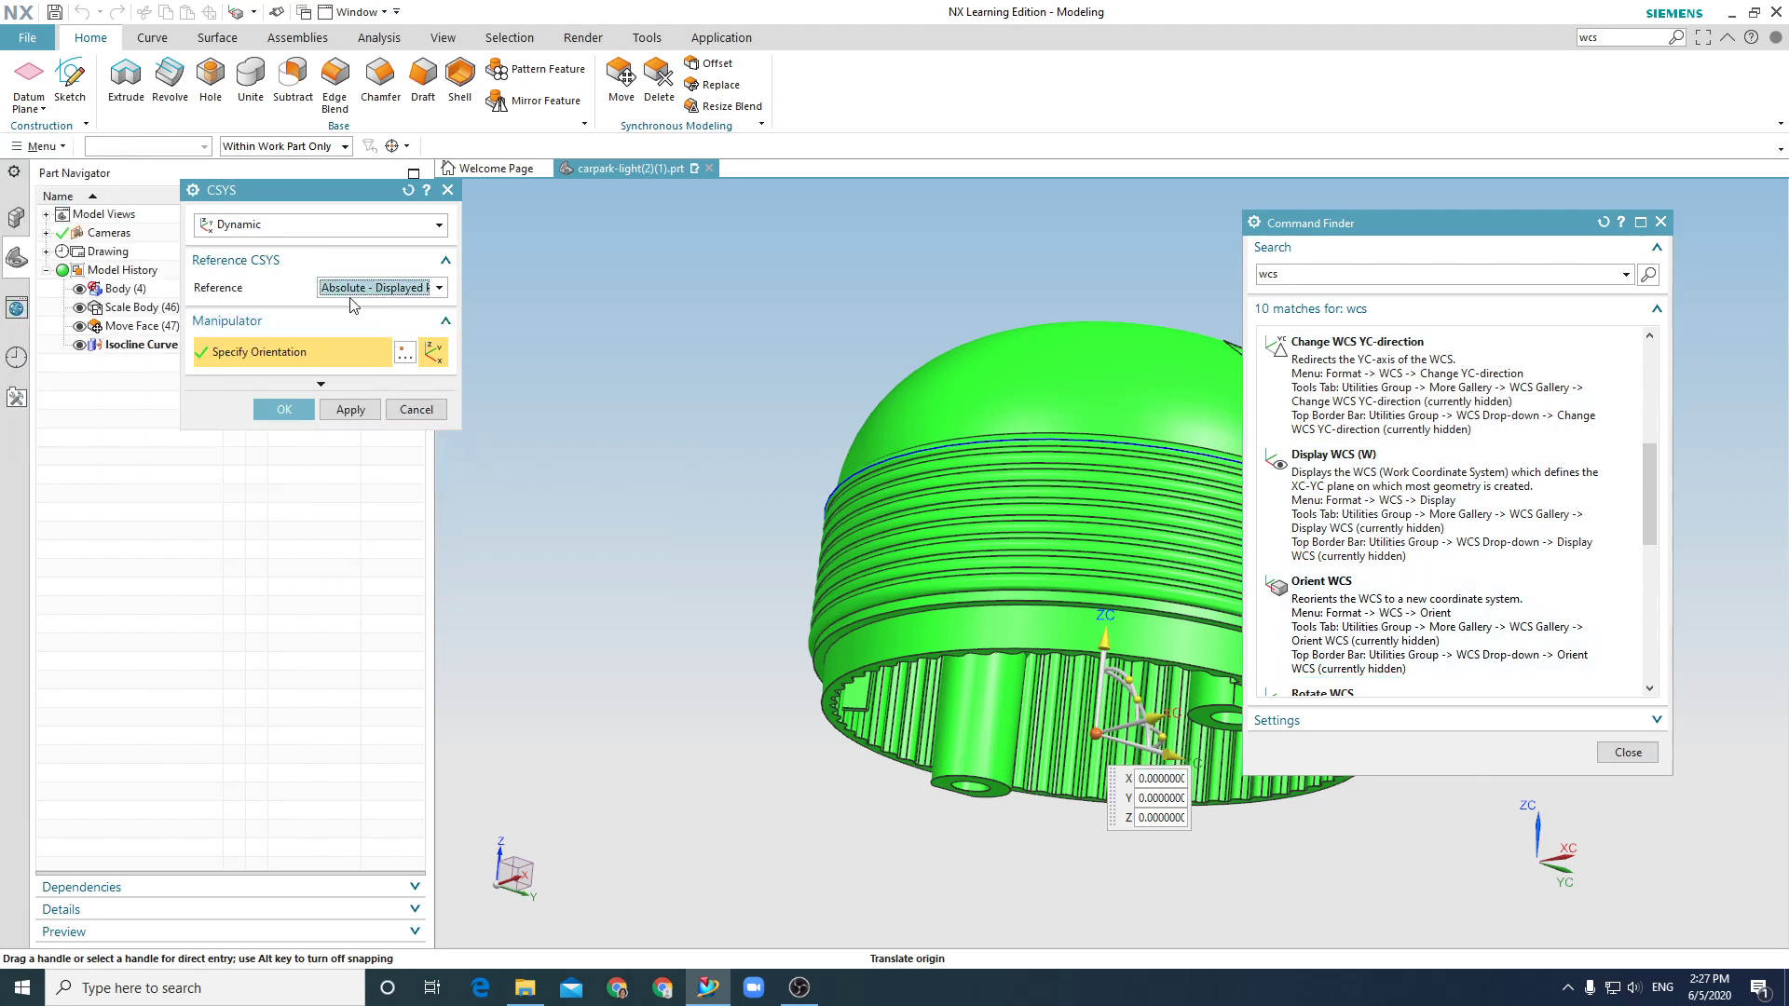
left_click(287, 410)
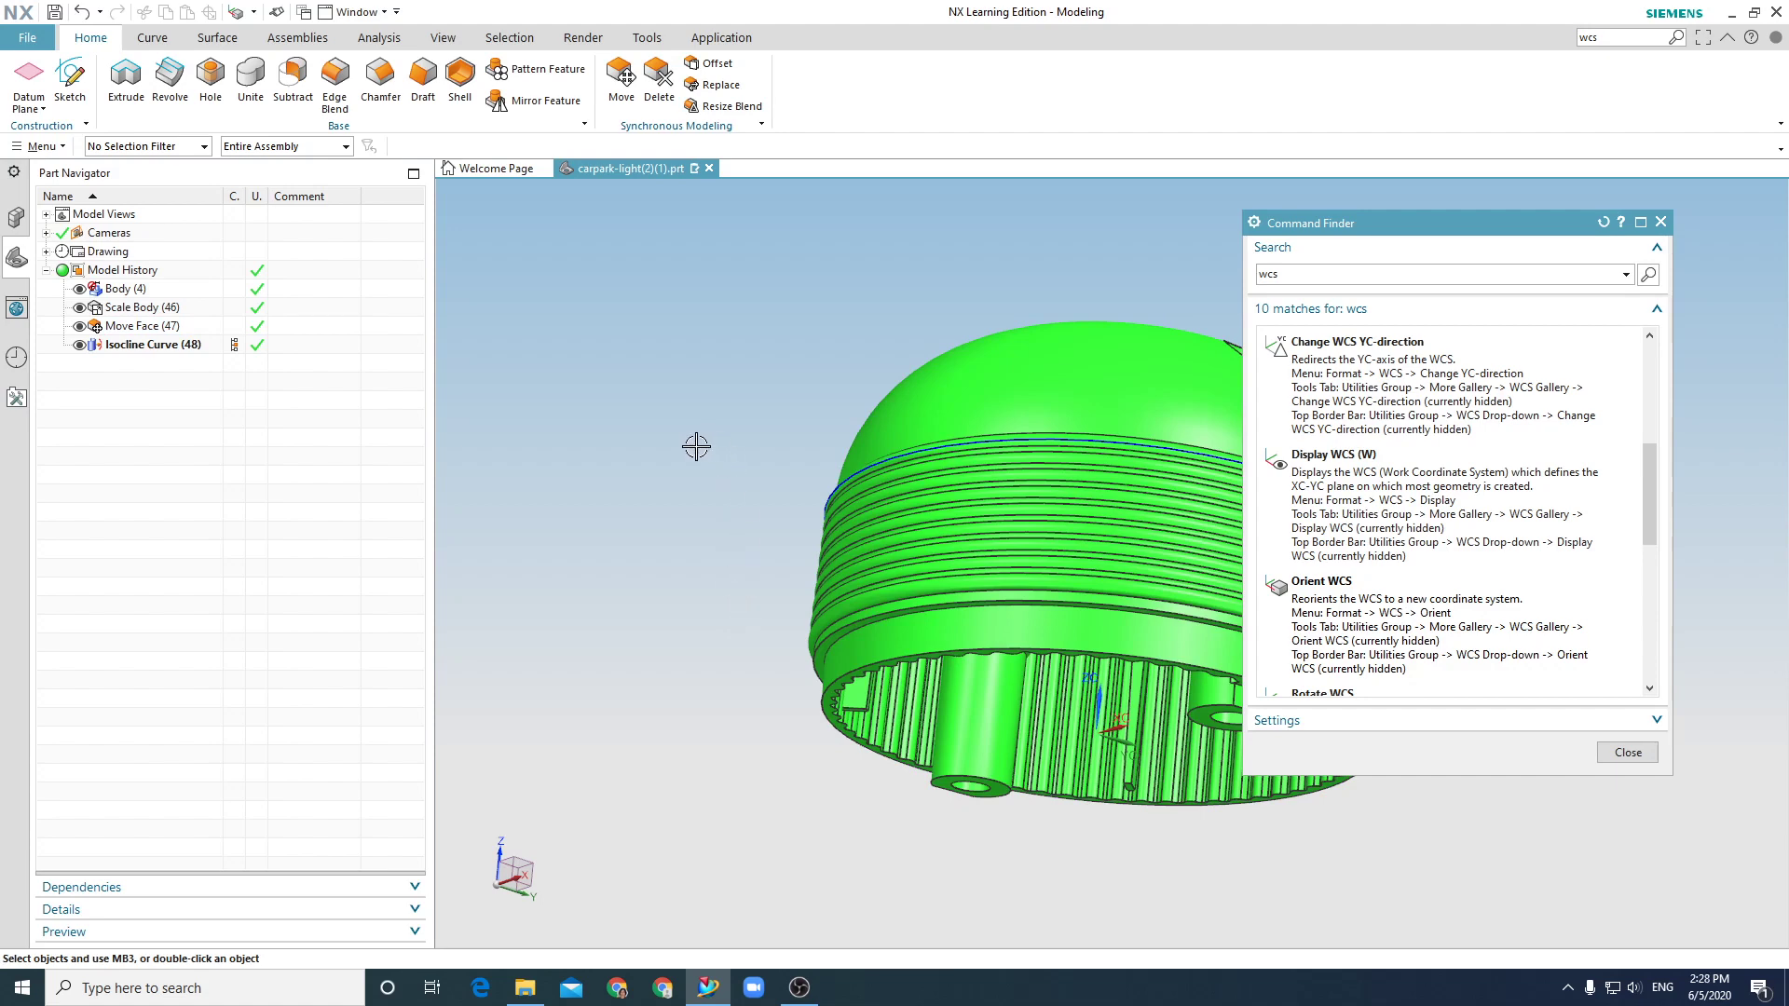
Reorient the WCS so its origin lies at the centre of the long boss's end face.
mouse_move(1375, 526)
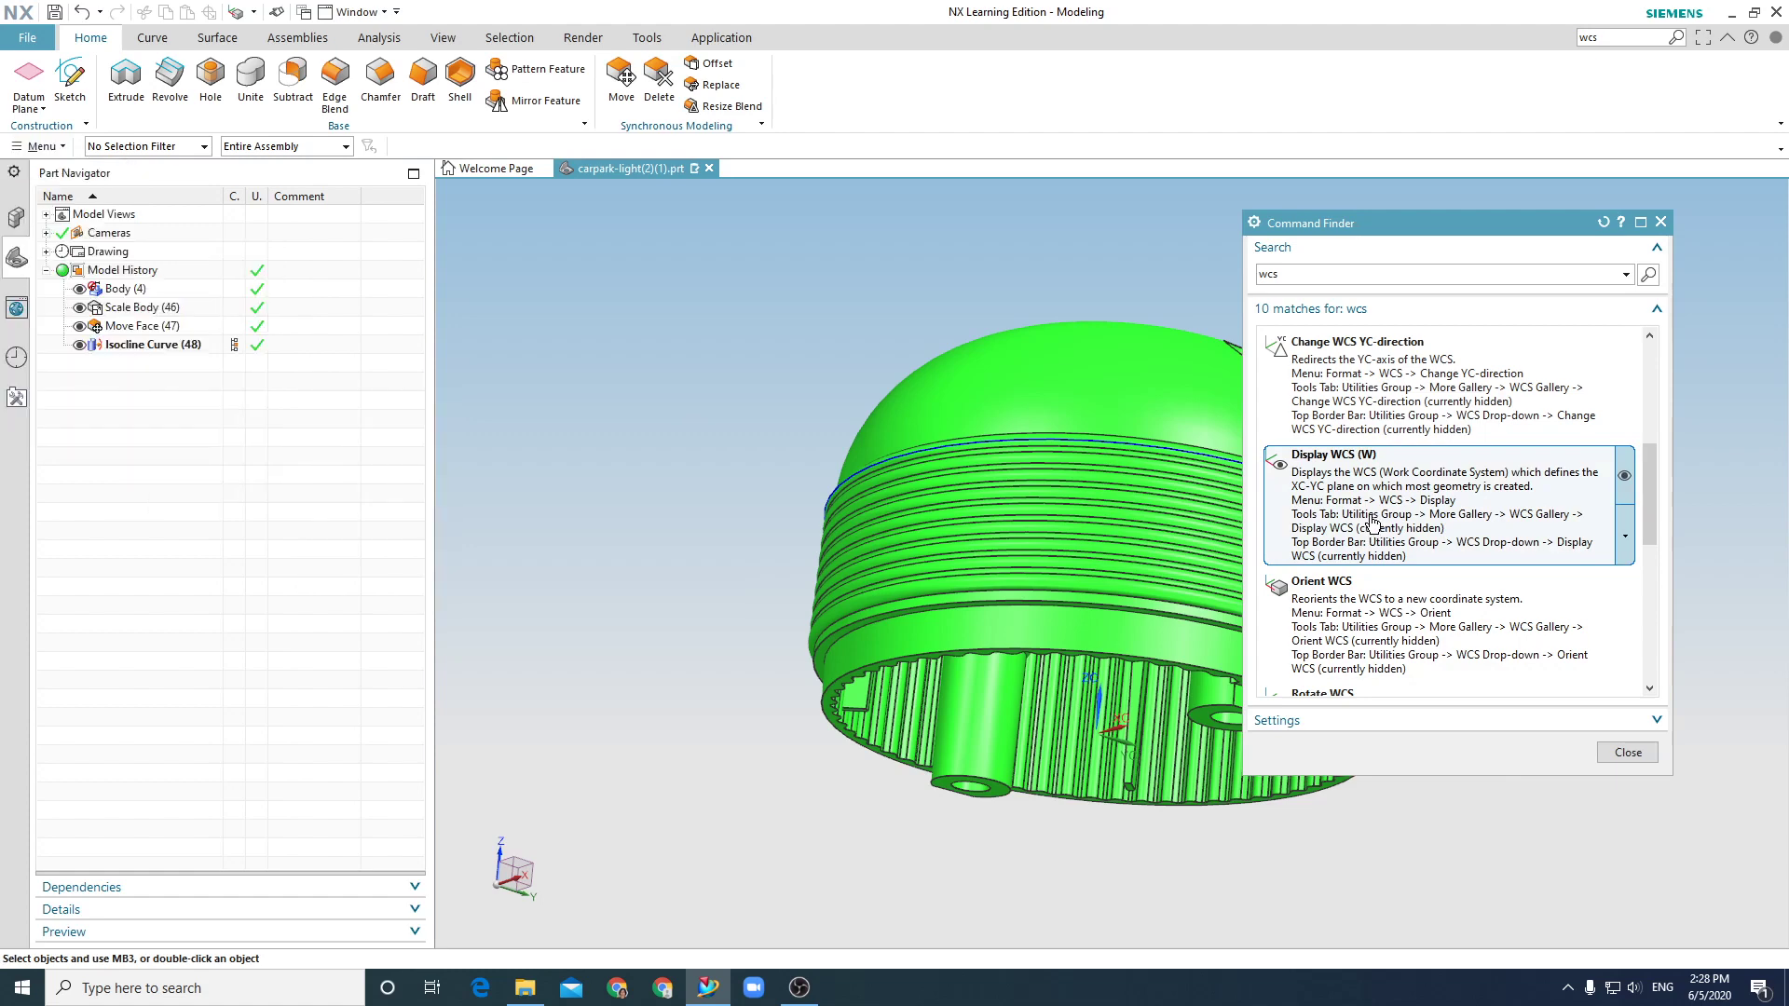
mouse_move(1502, 641)
left_click(1505, 618)
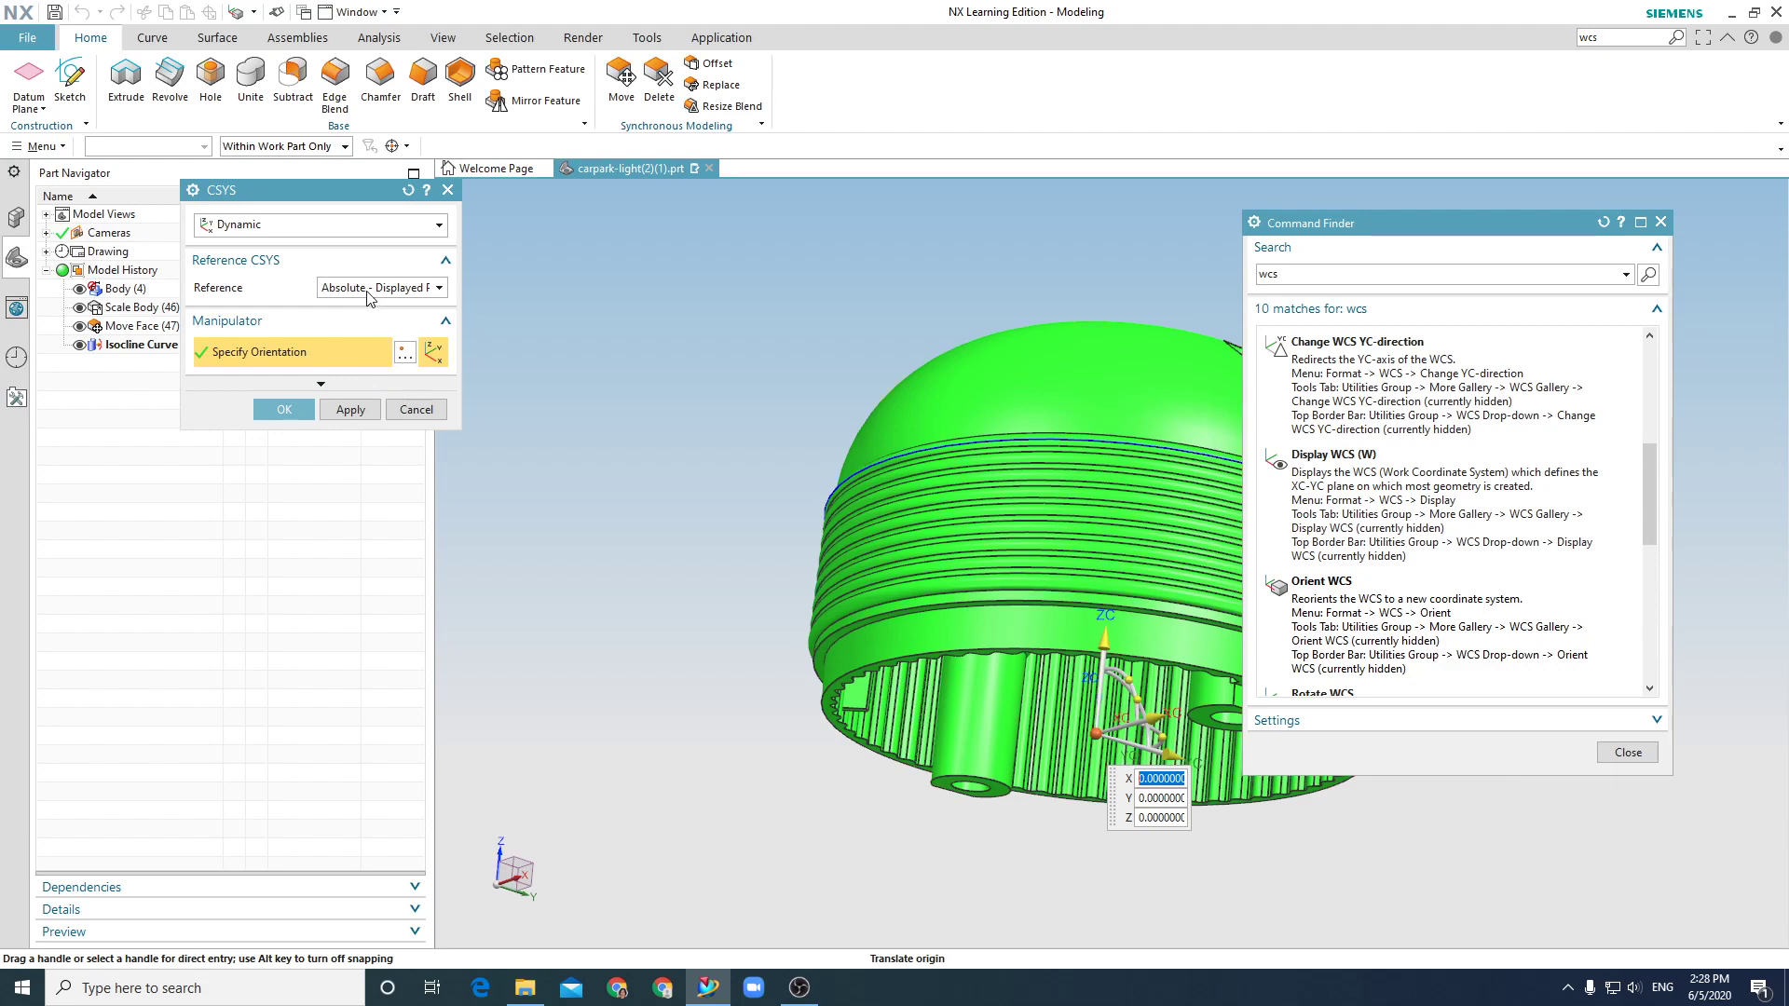
left_click(978, 790)
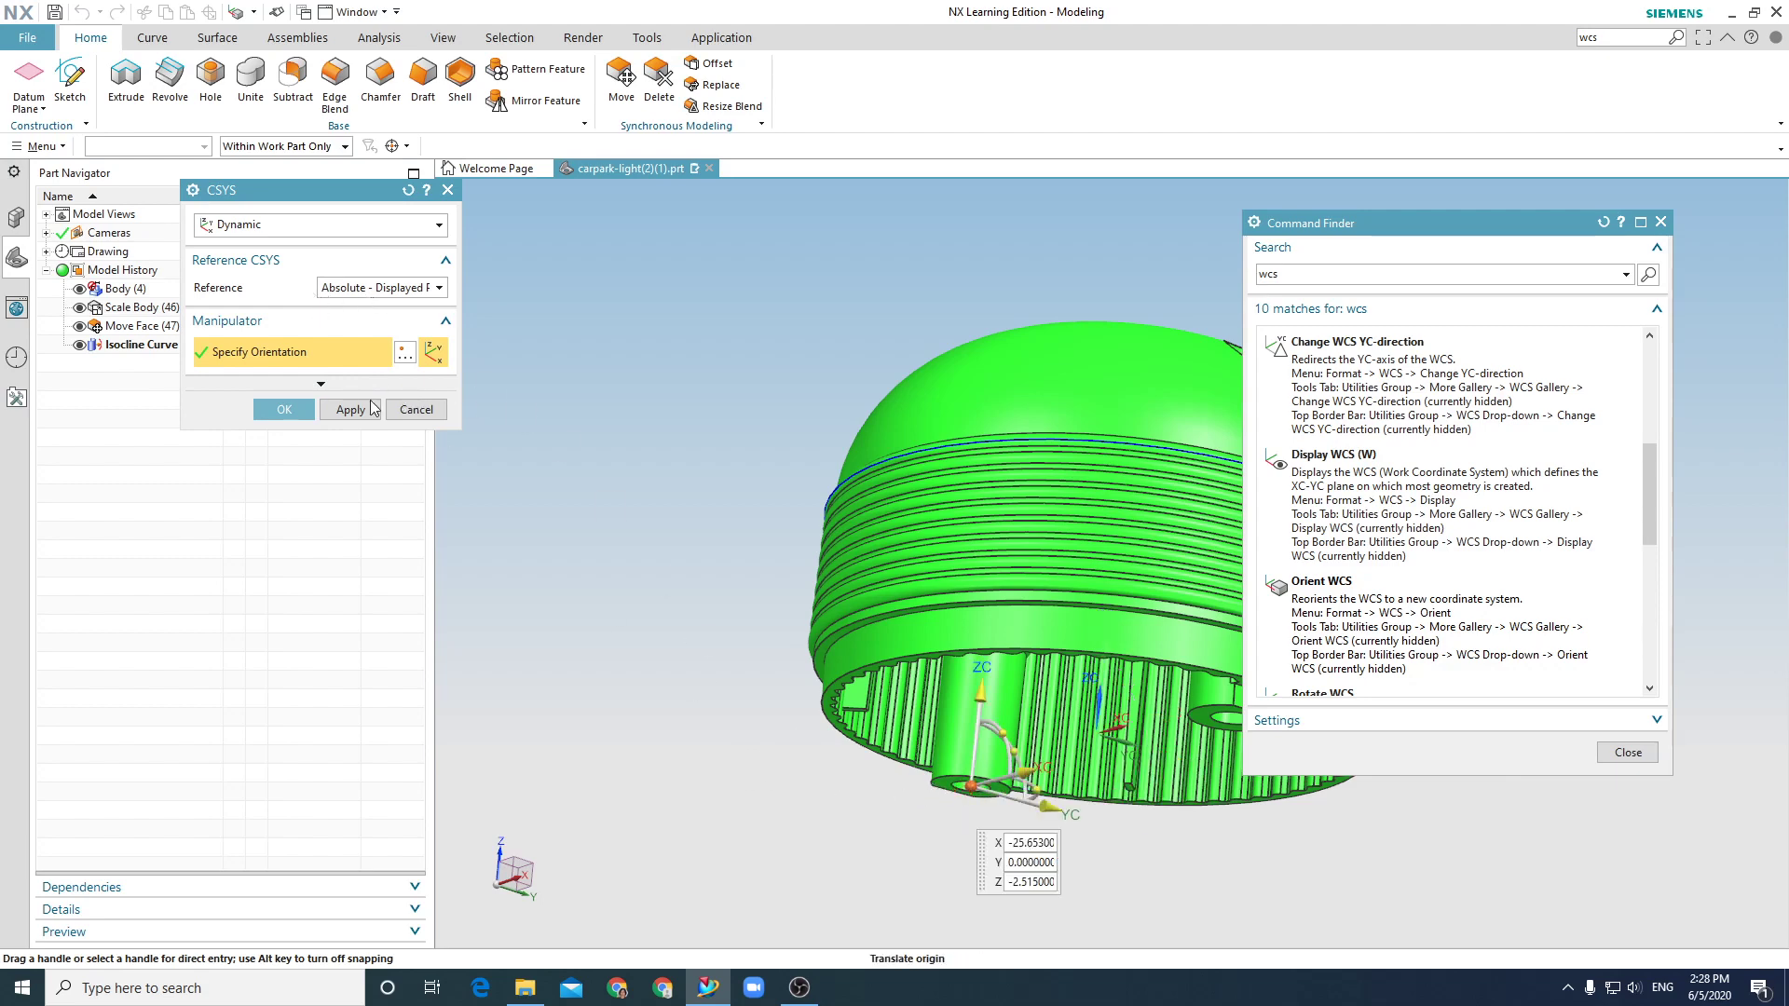
left_click(285, 410)
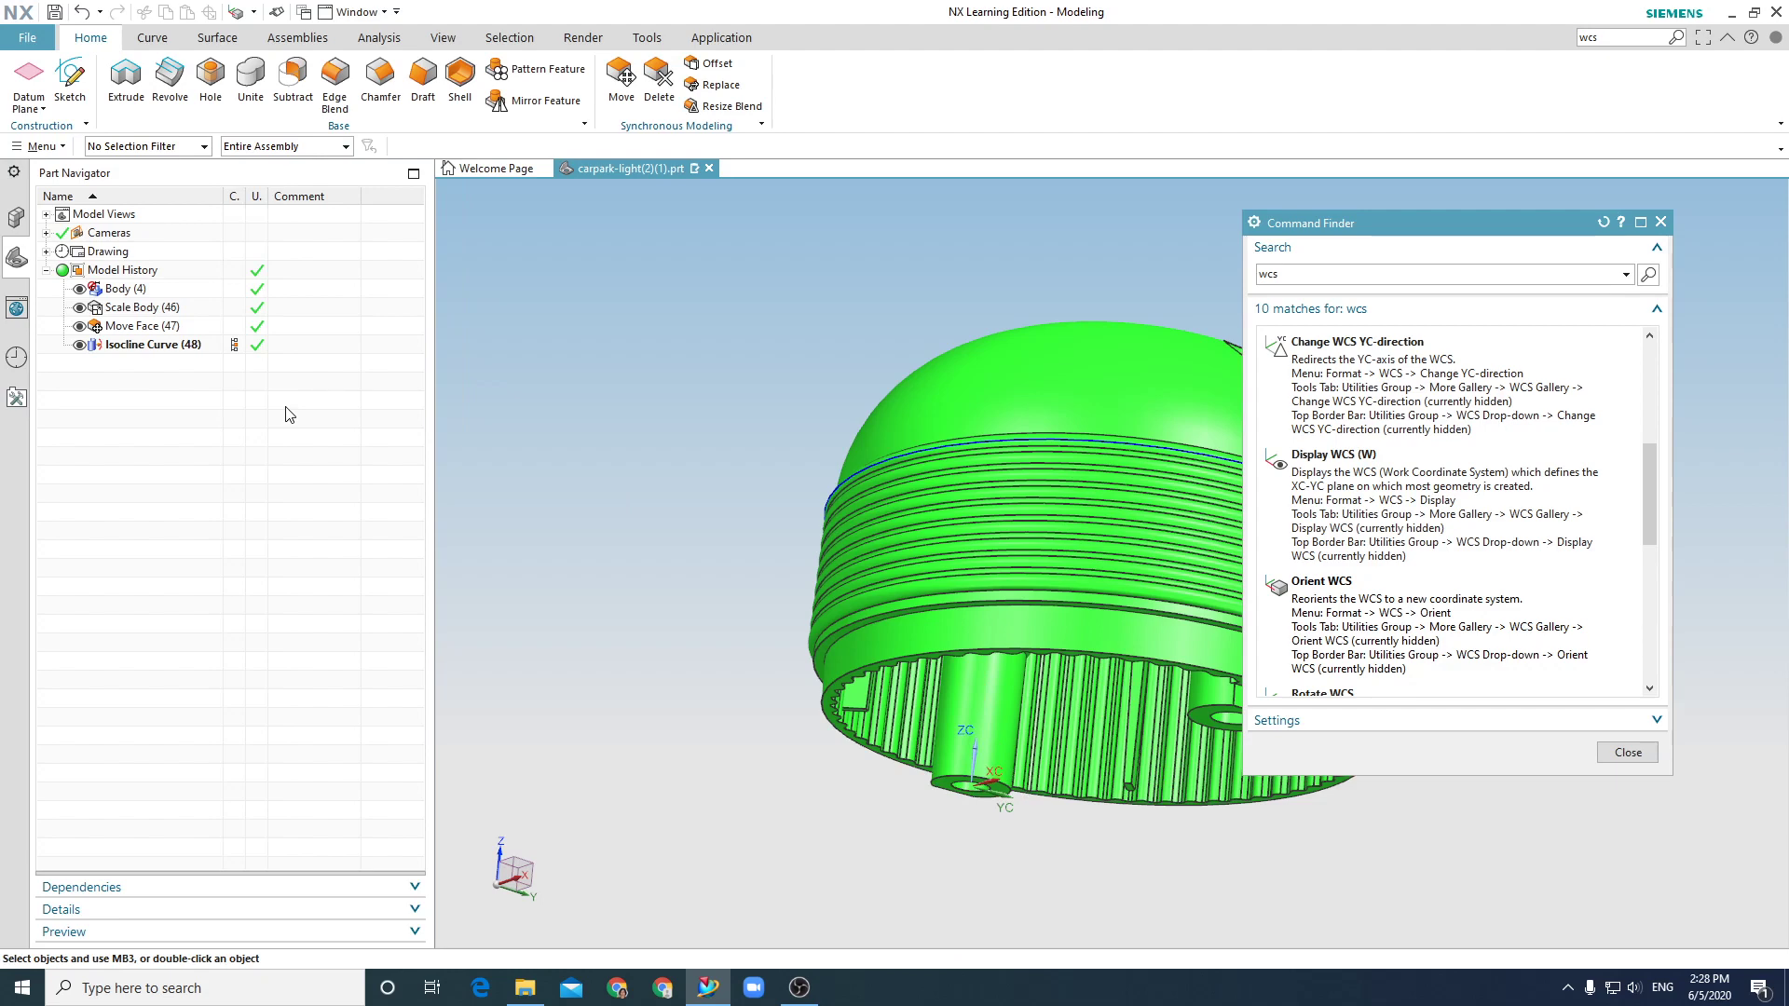
Orient the WCS with the Dynamic type and Absolute - Displayed Part reference, placing its origin at the absolute zero point.
left_click(1356, 617)
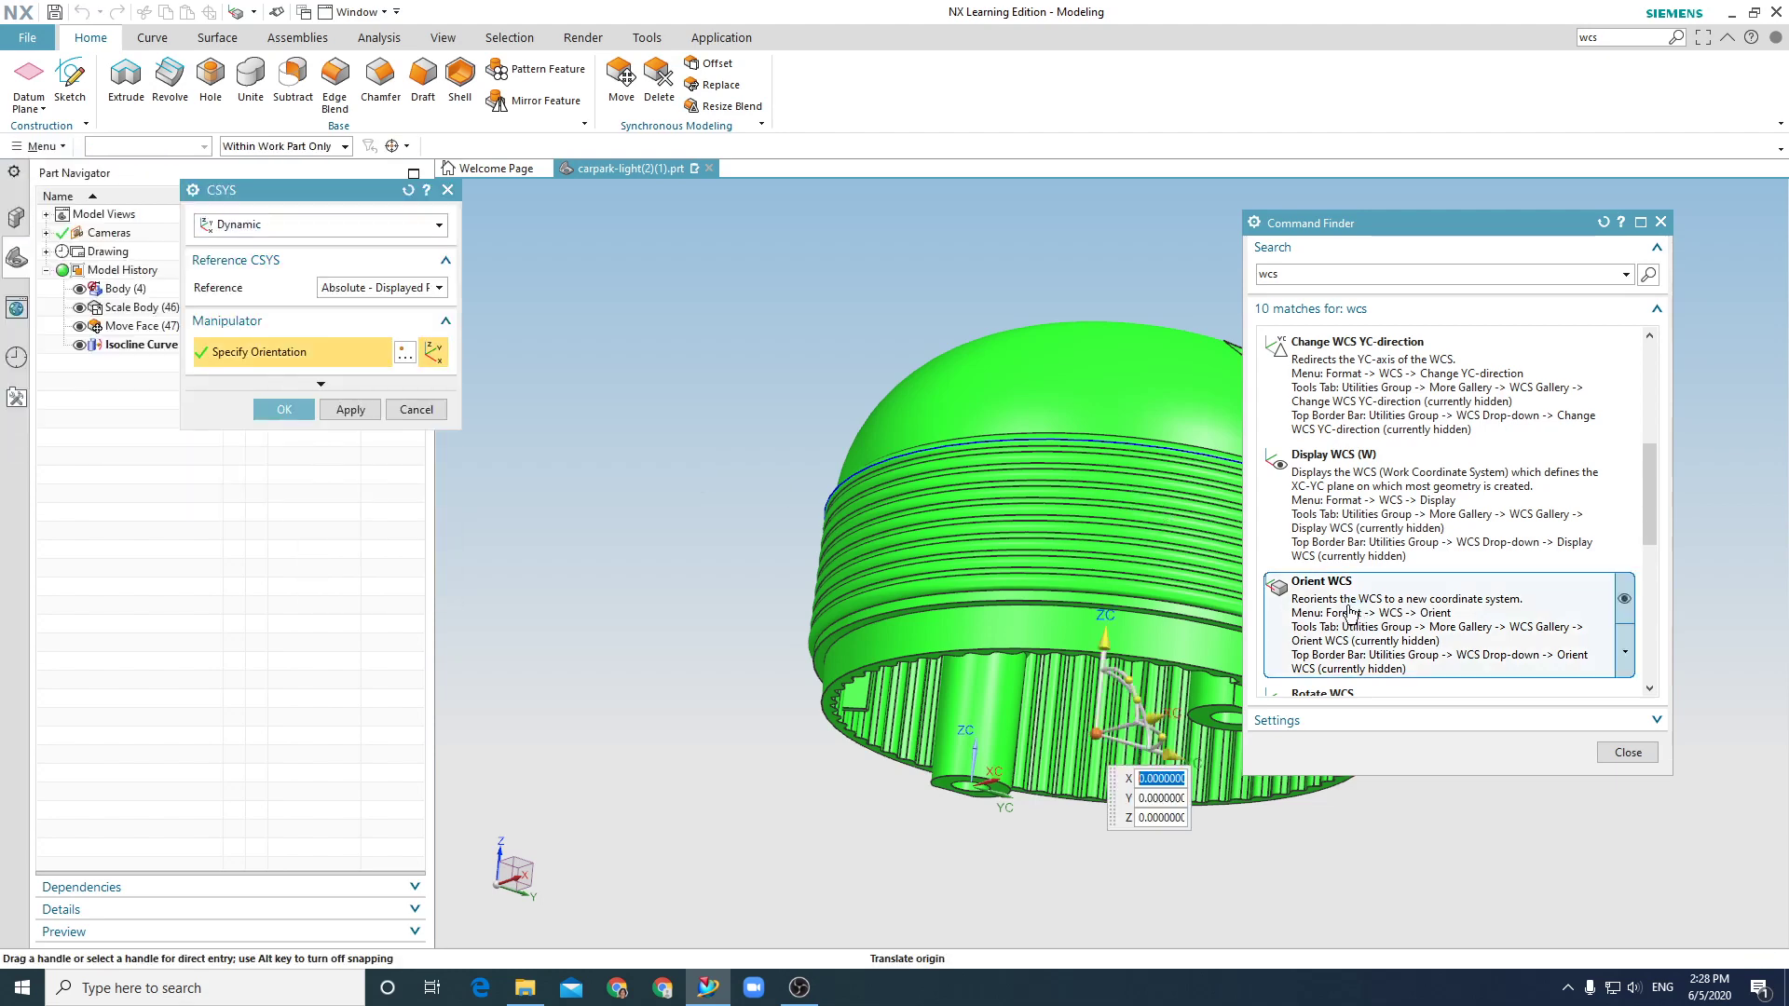
left_click(418, 287)
left_click(401, 326)
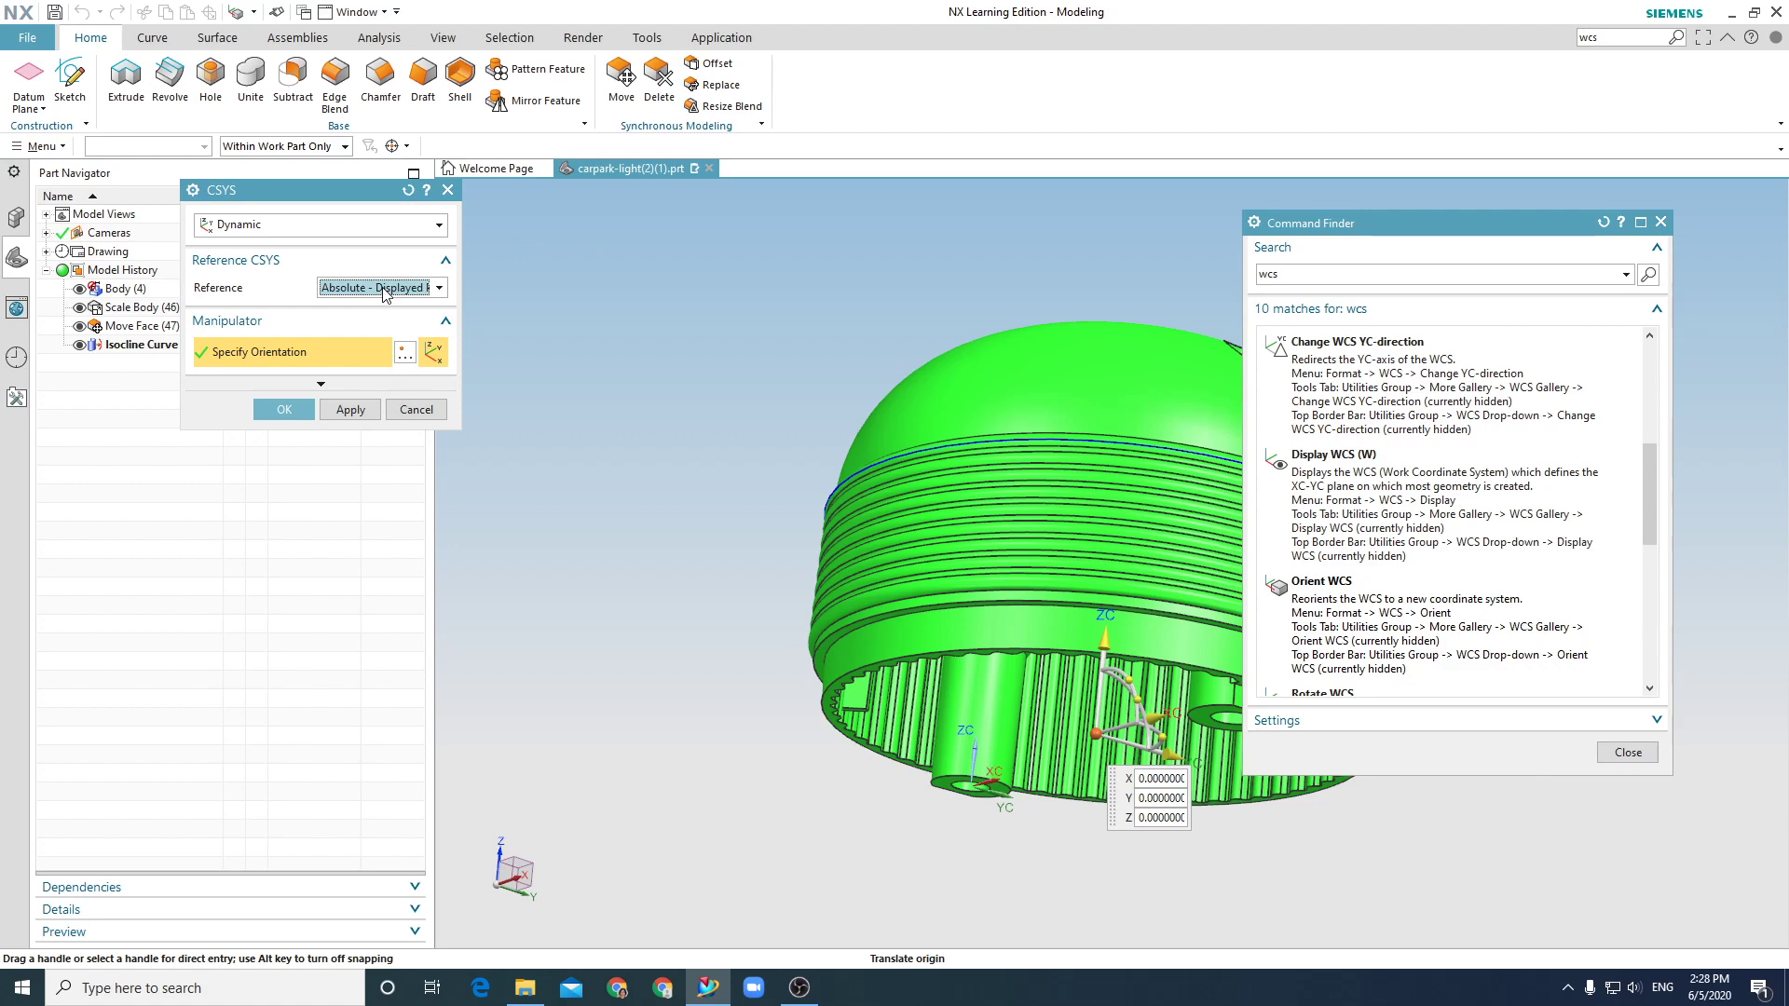
left_click(404, 352)
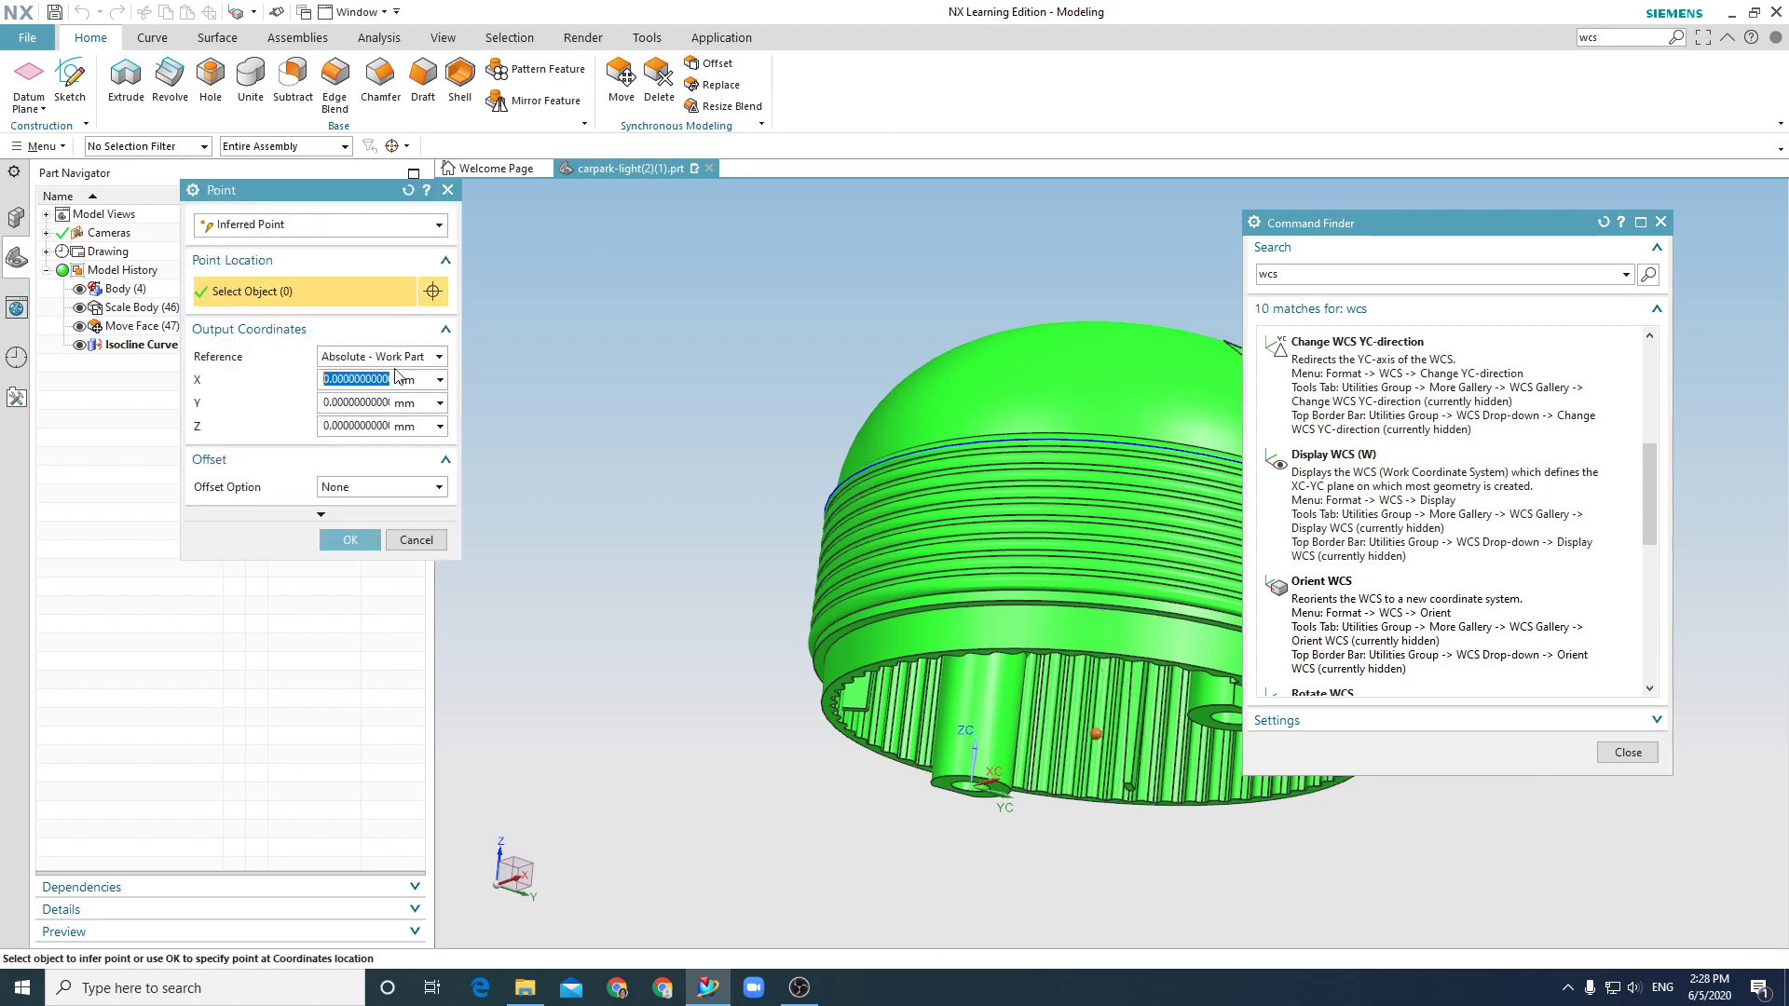
left_click(395, 358)
left_click(395, 378)
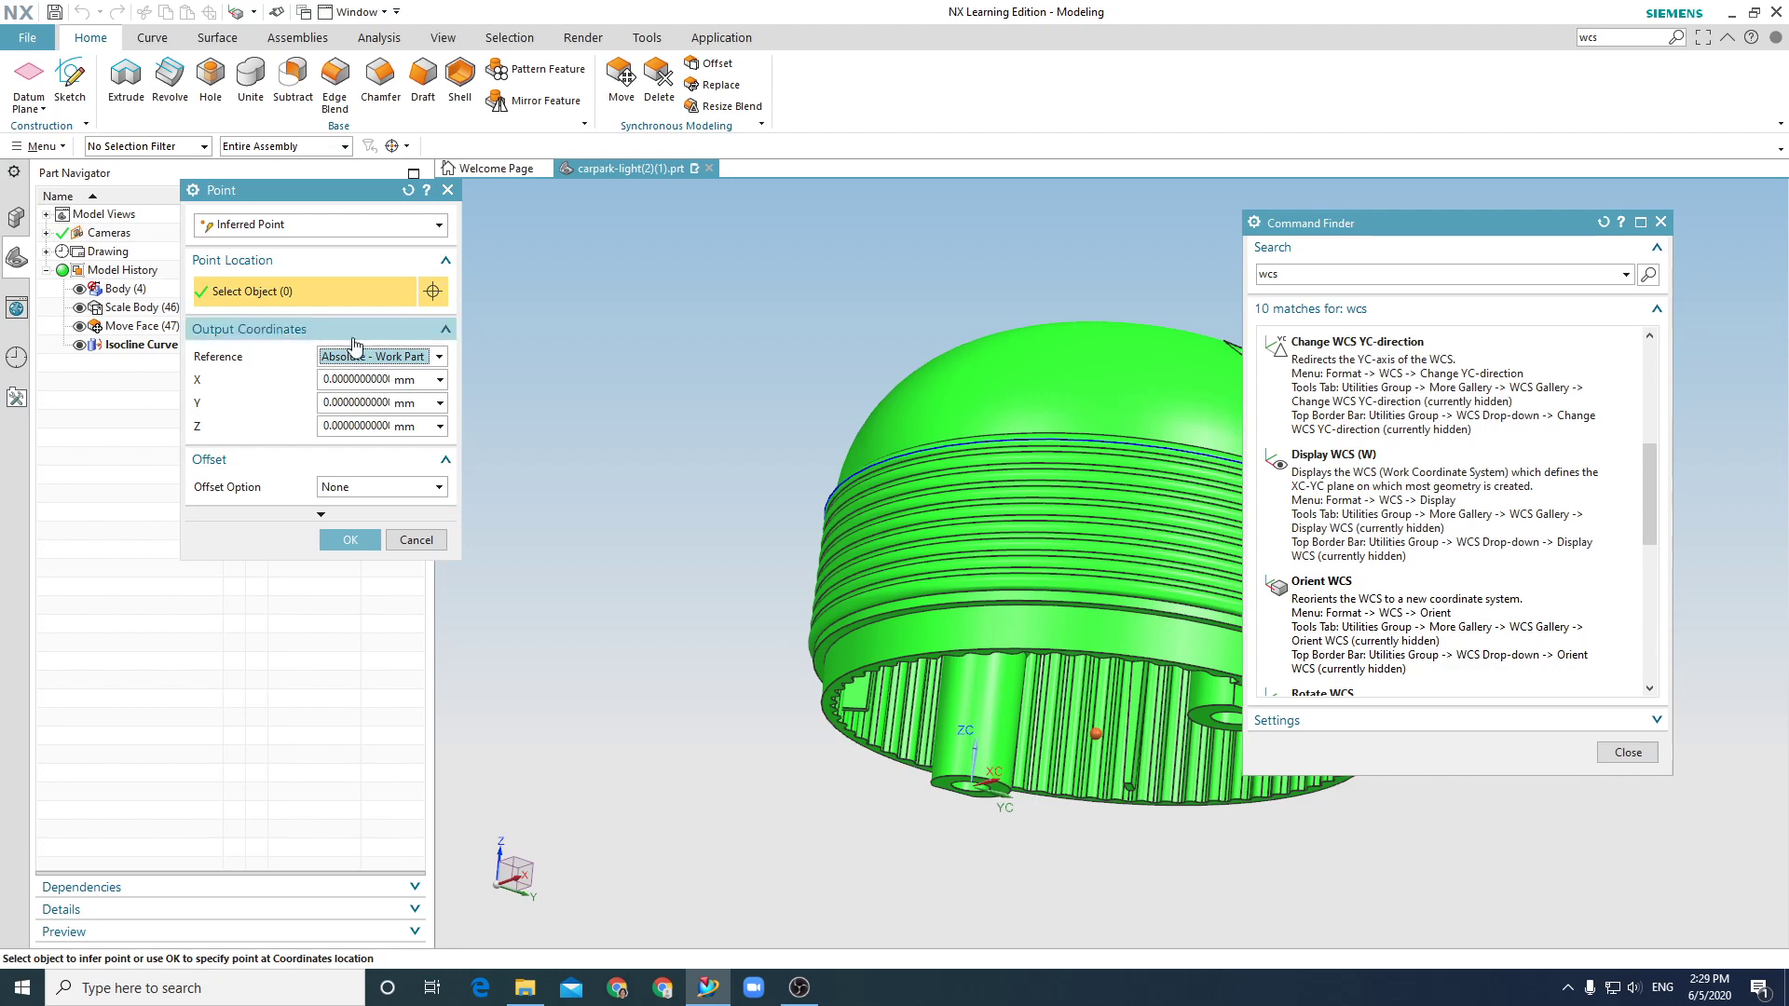
left_click(360, 540)
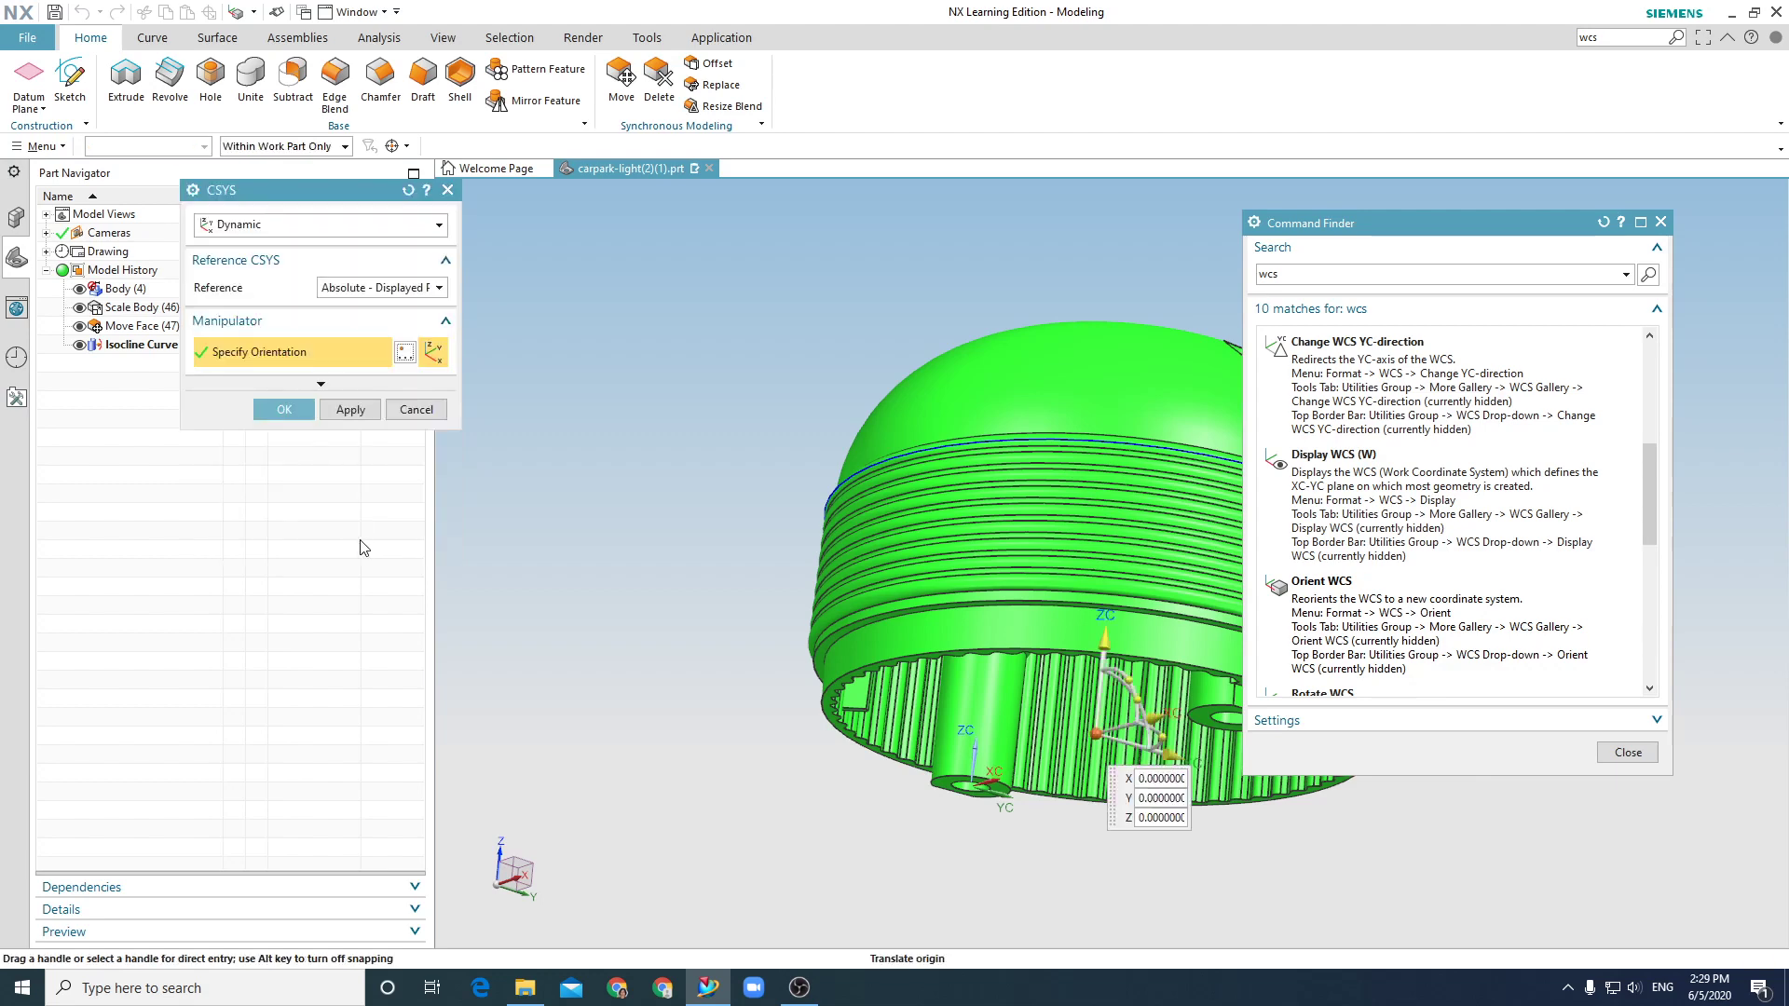
left_click(285, 412)
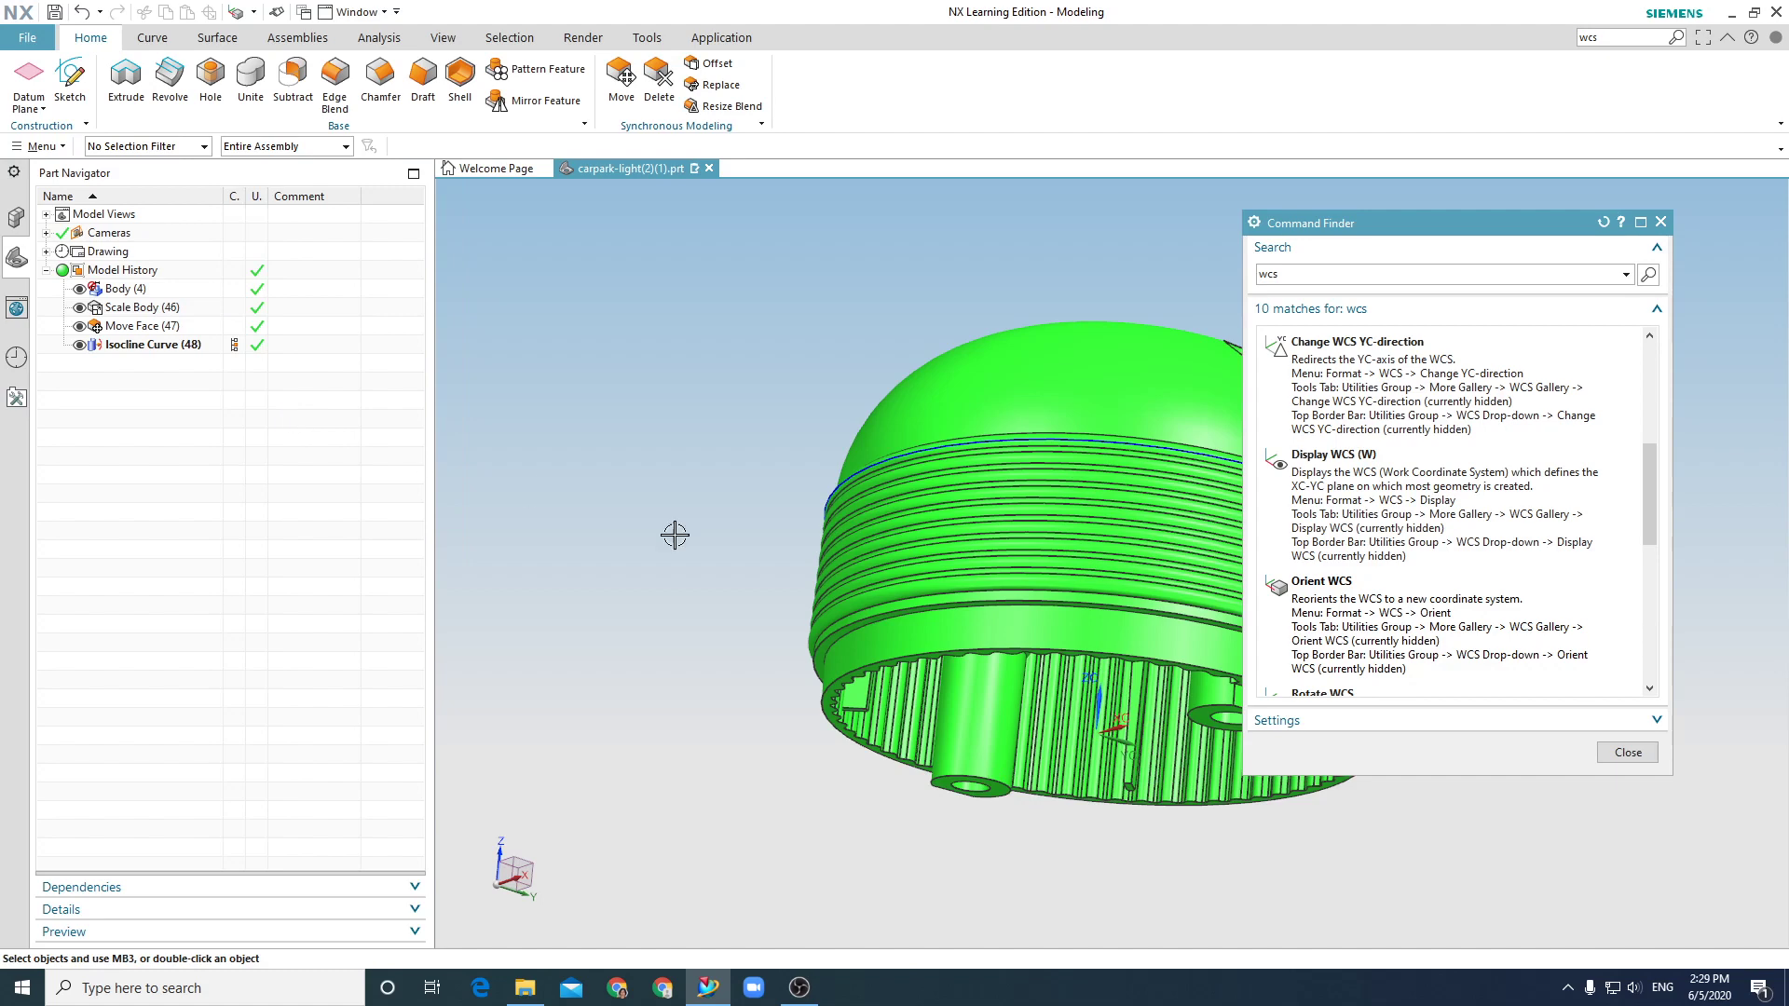
mouse_move(1394, 621)
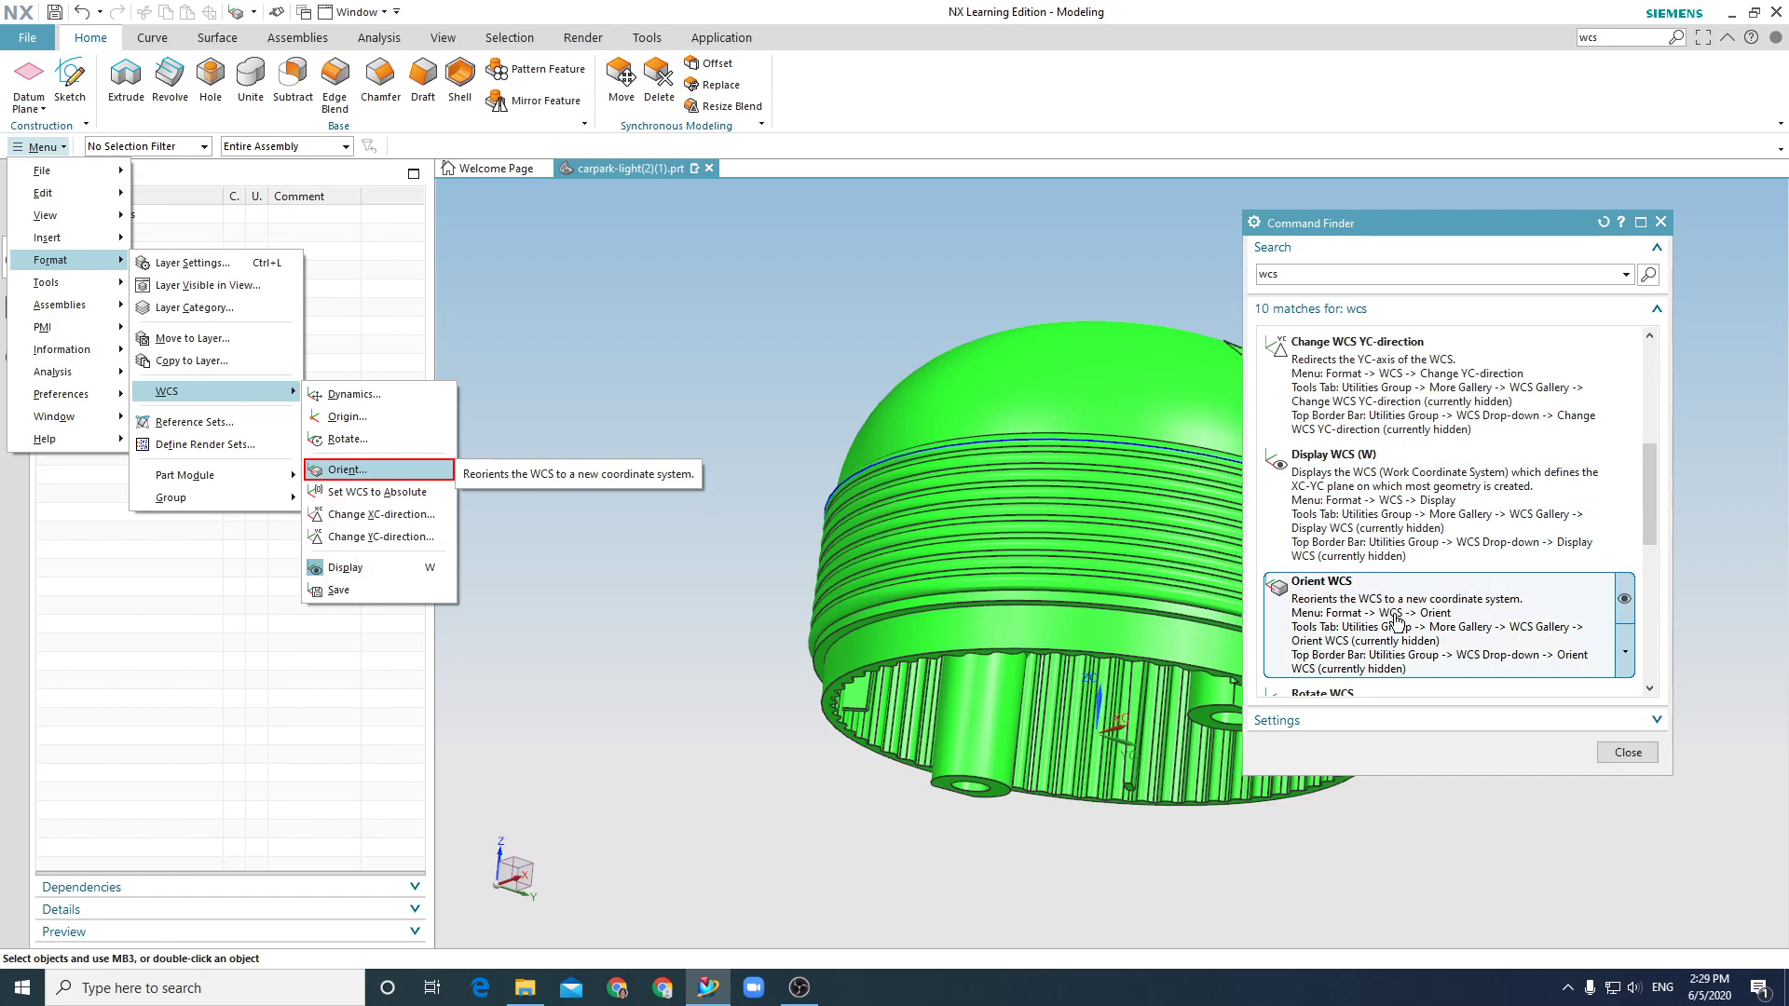
left_click(1347, 616)
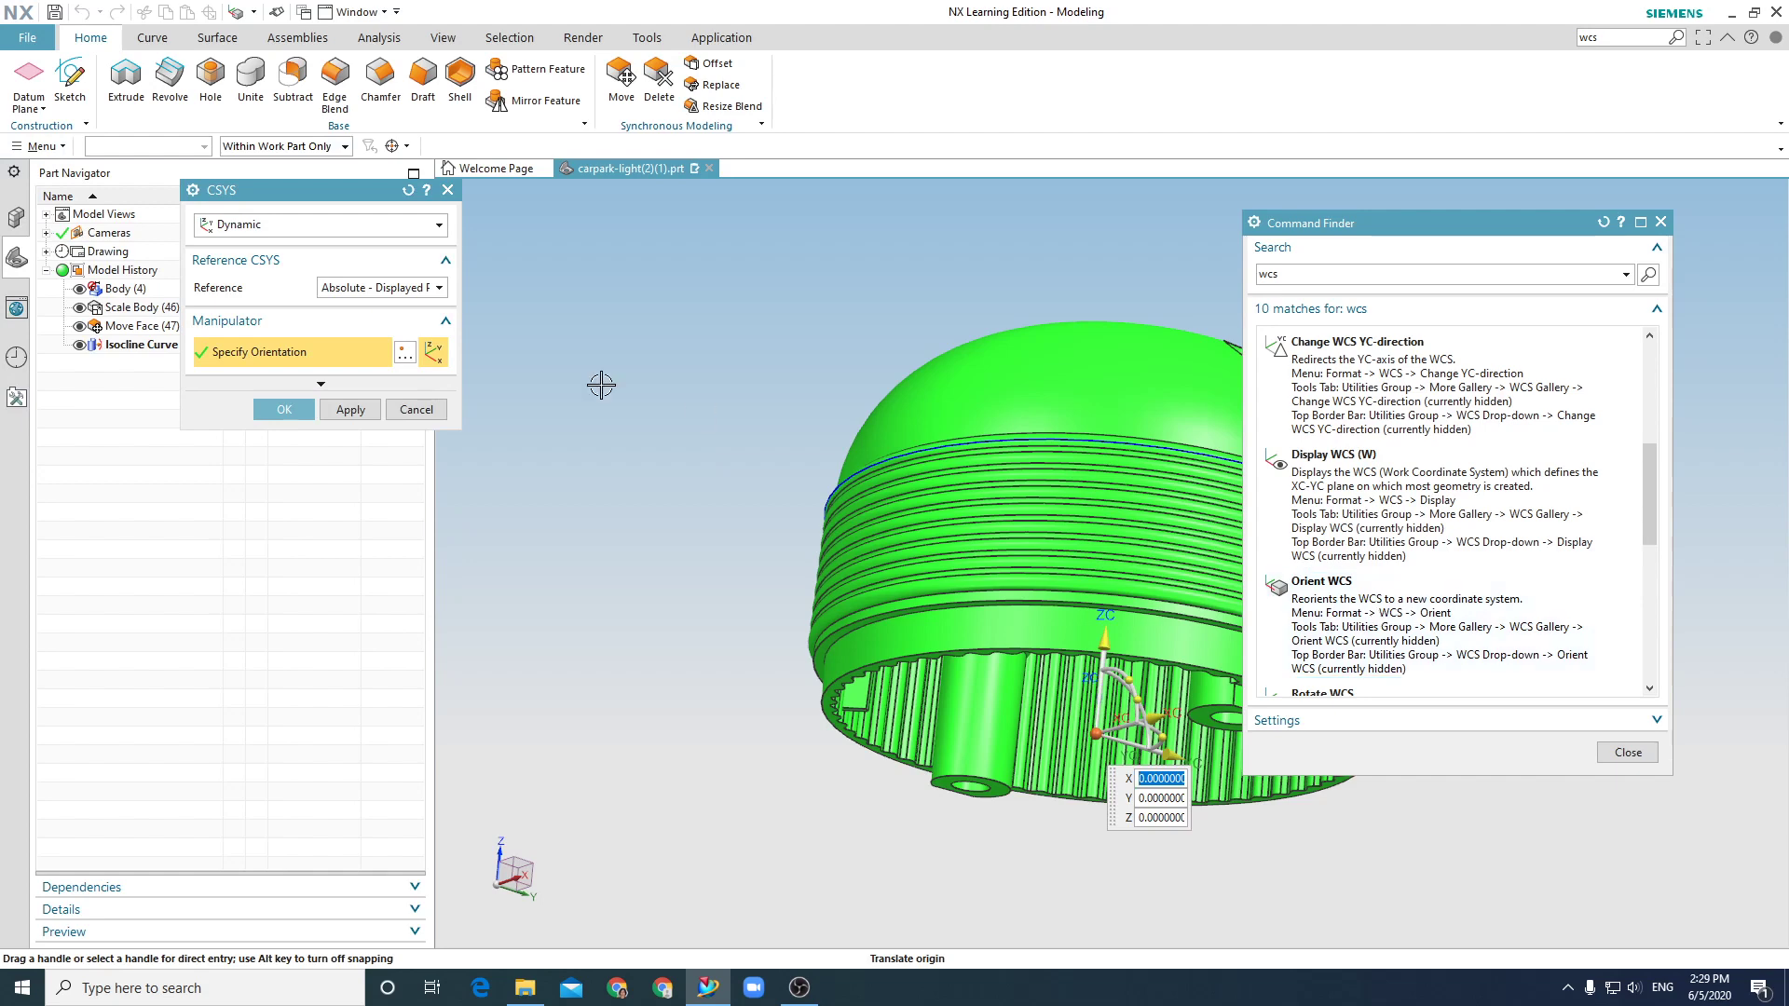
left_click(417, 409)
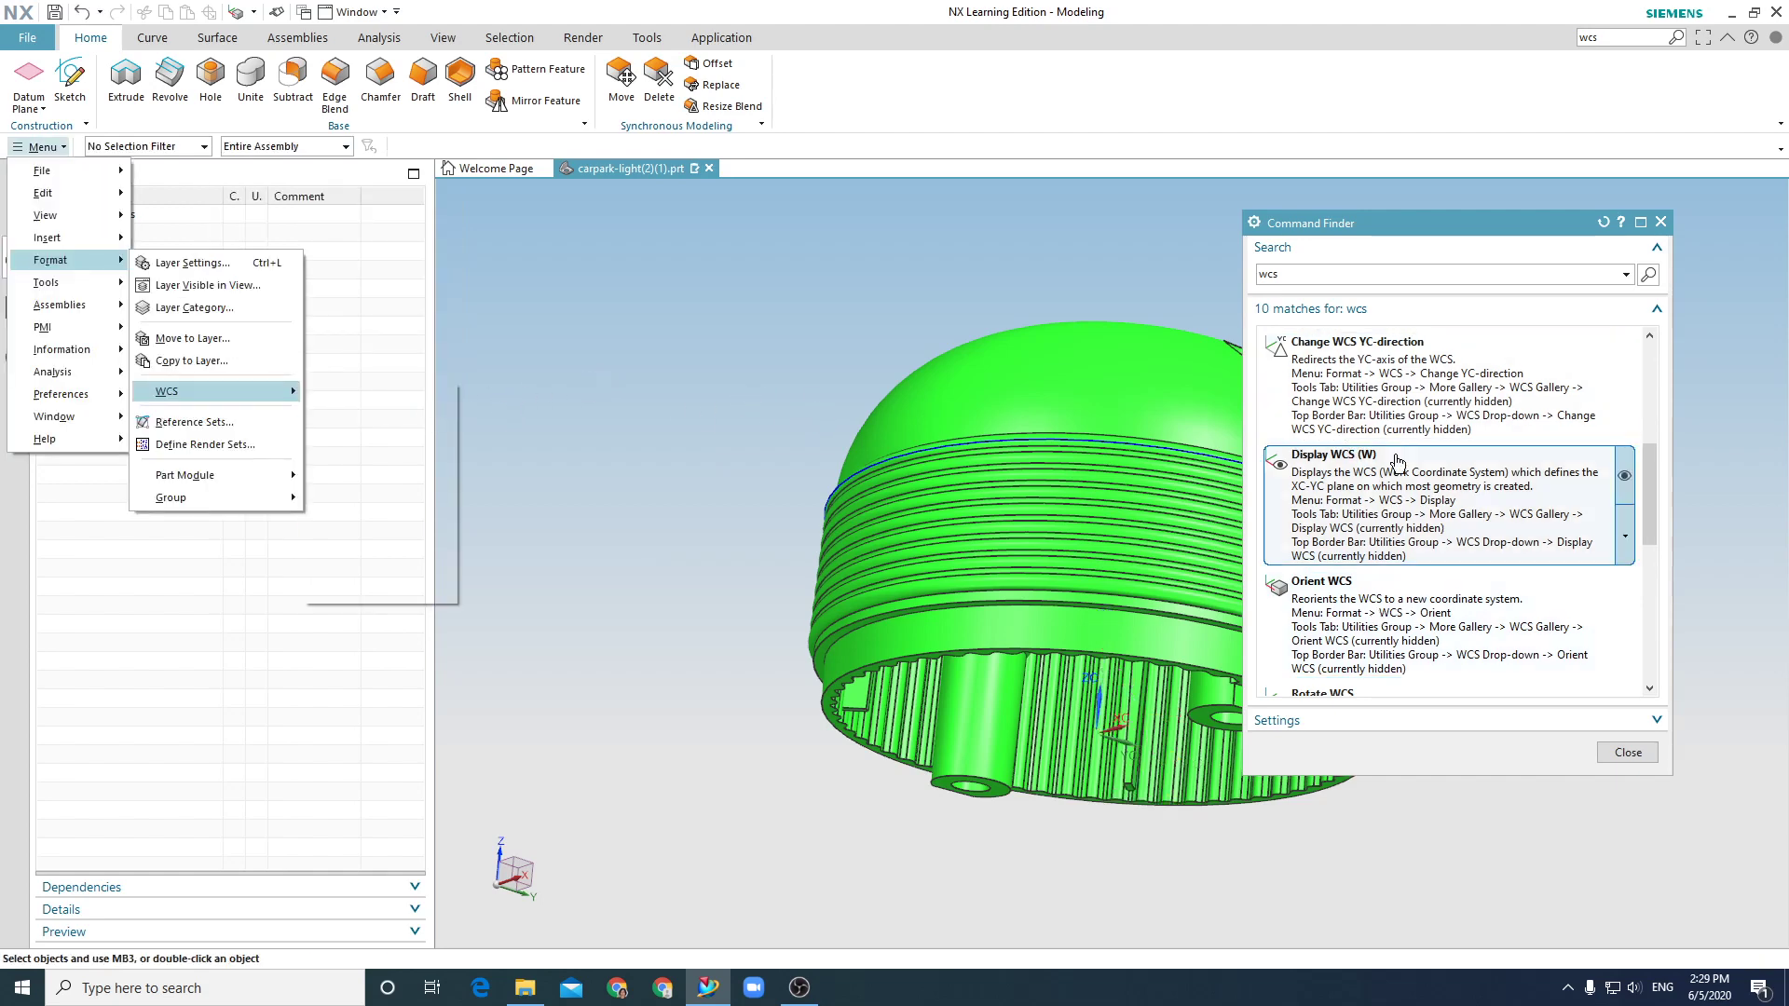
Move the WCS origin to the arc centre of the long boss's end edge.
left_click_drag(1651, 524, 1651, 680)
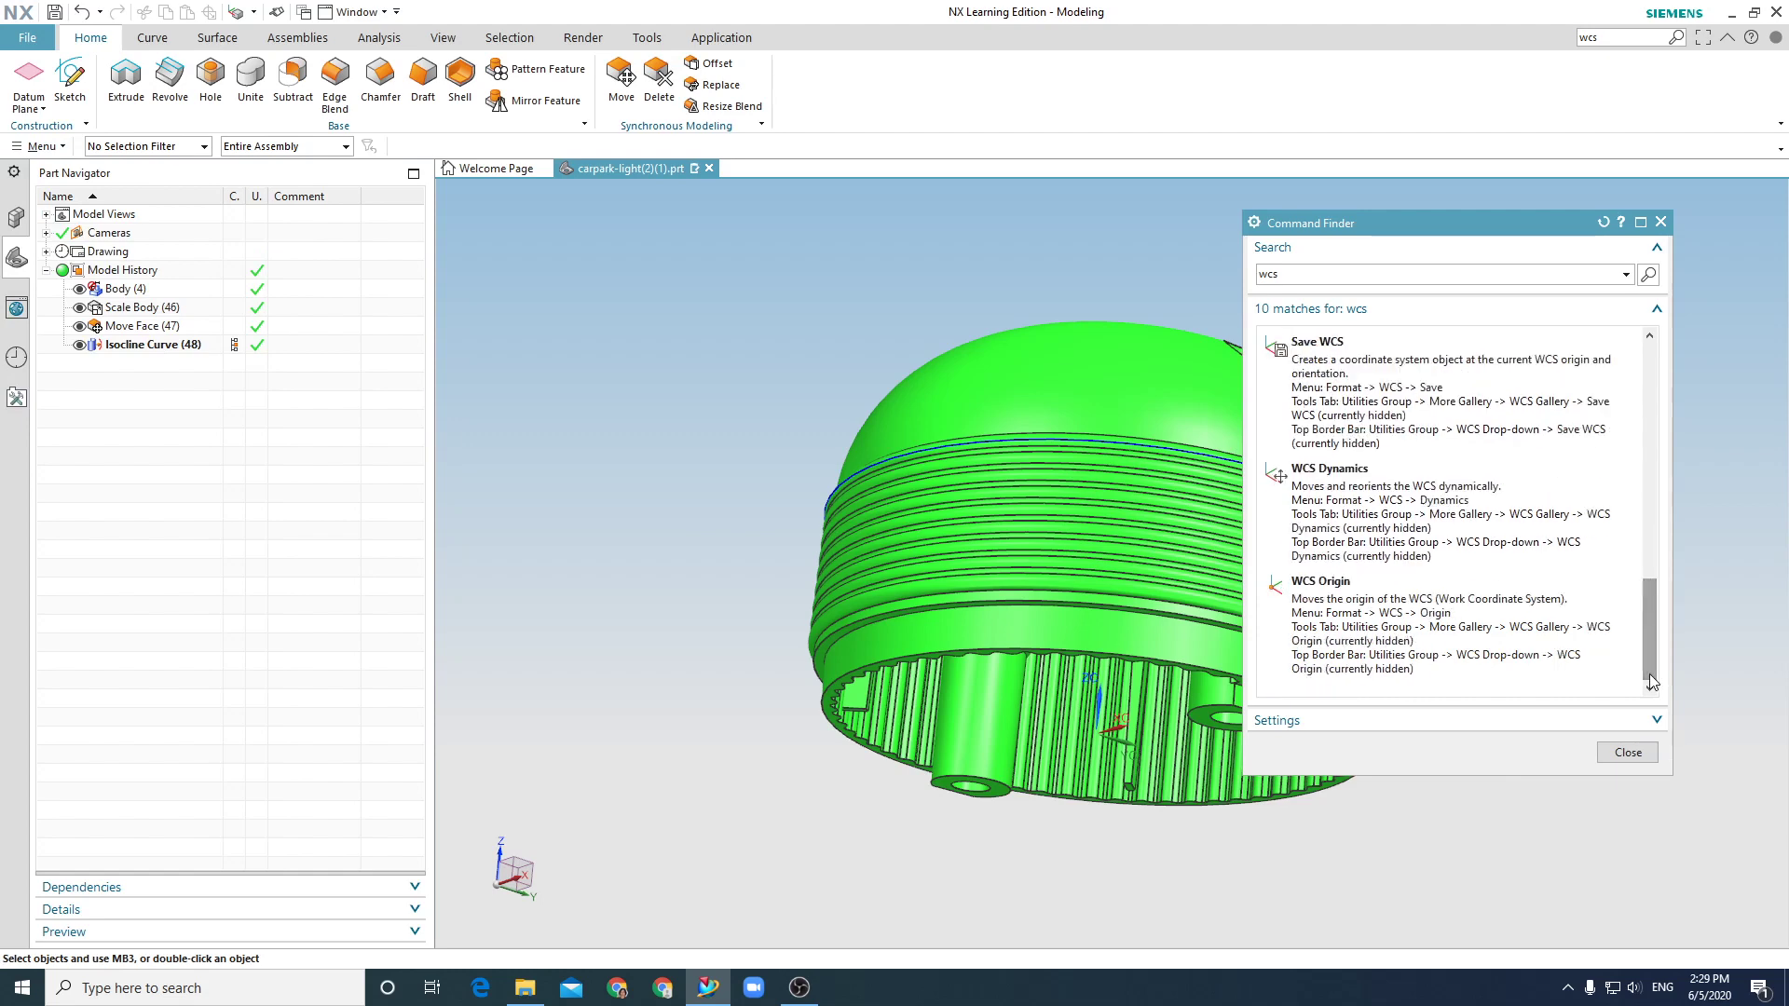
left_click(1358, 626)
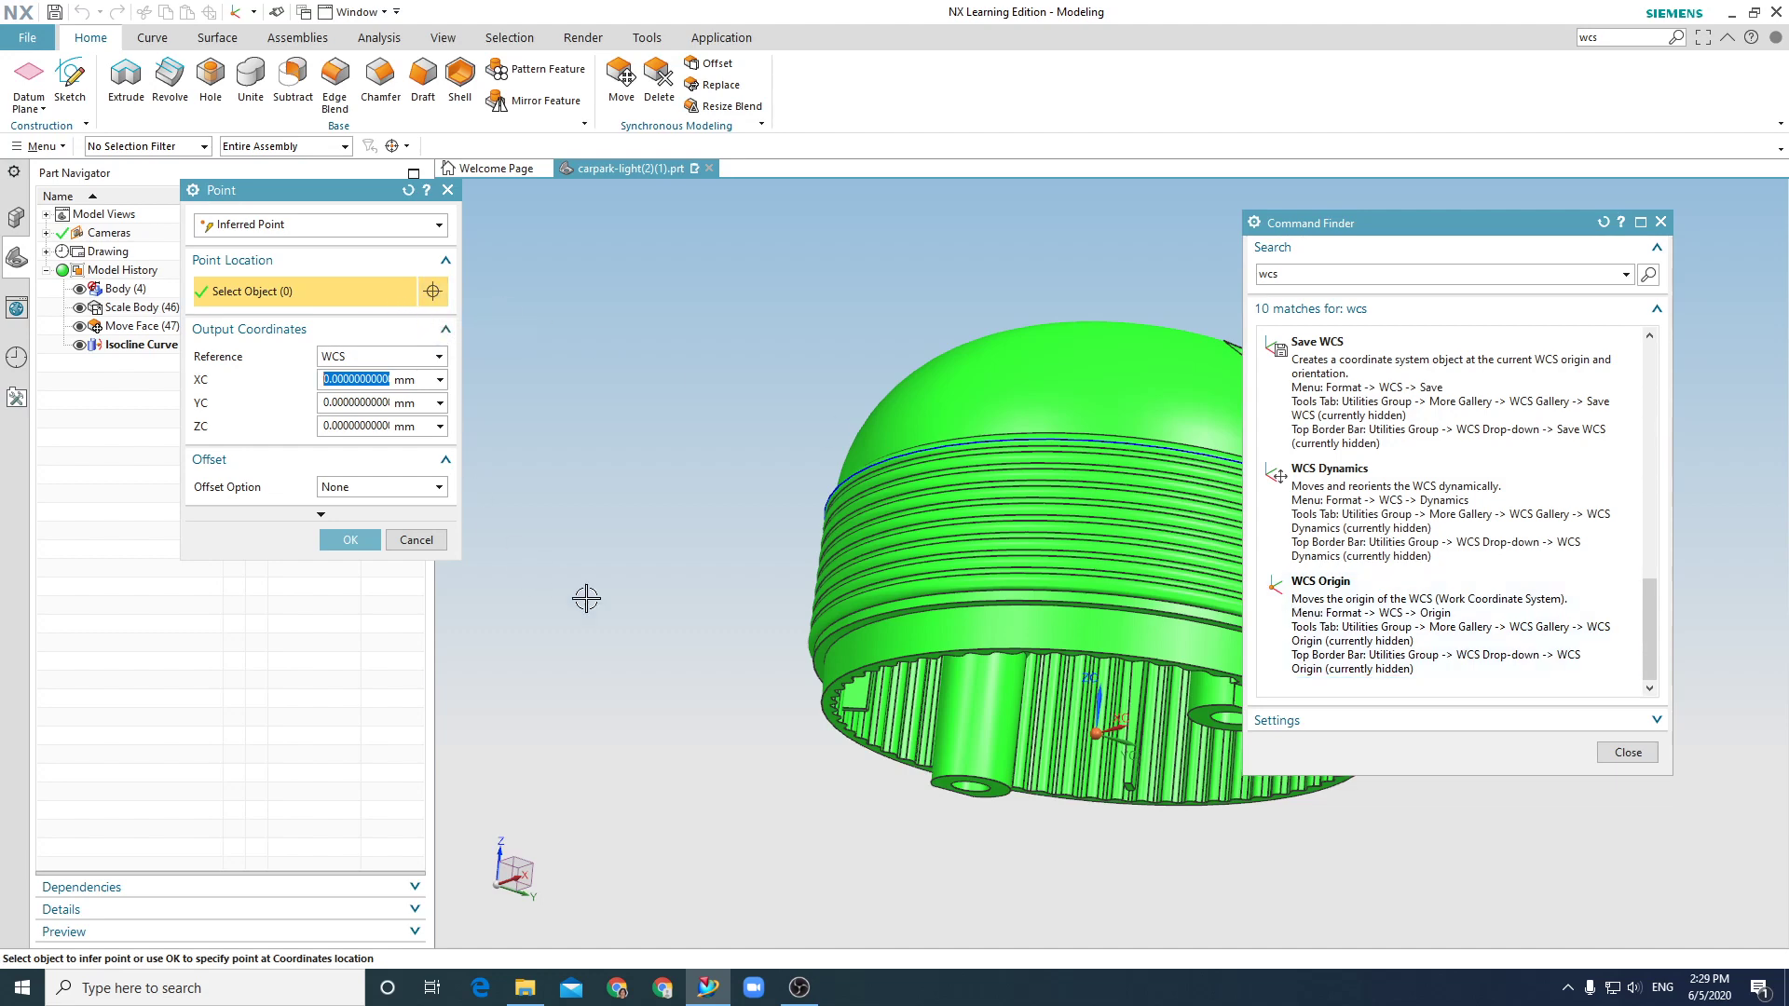
left_click(971, 786)
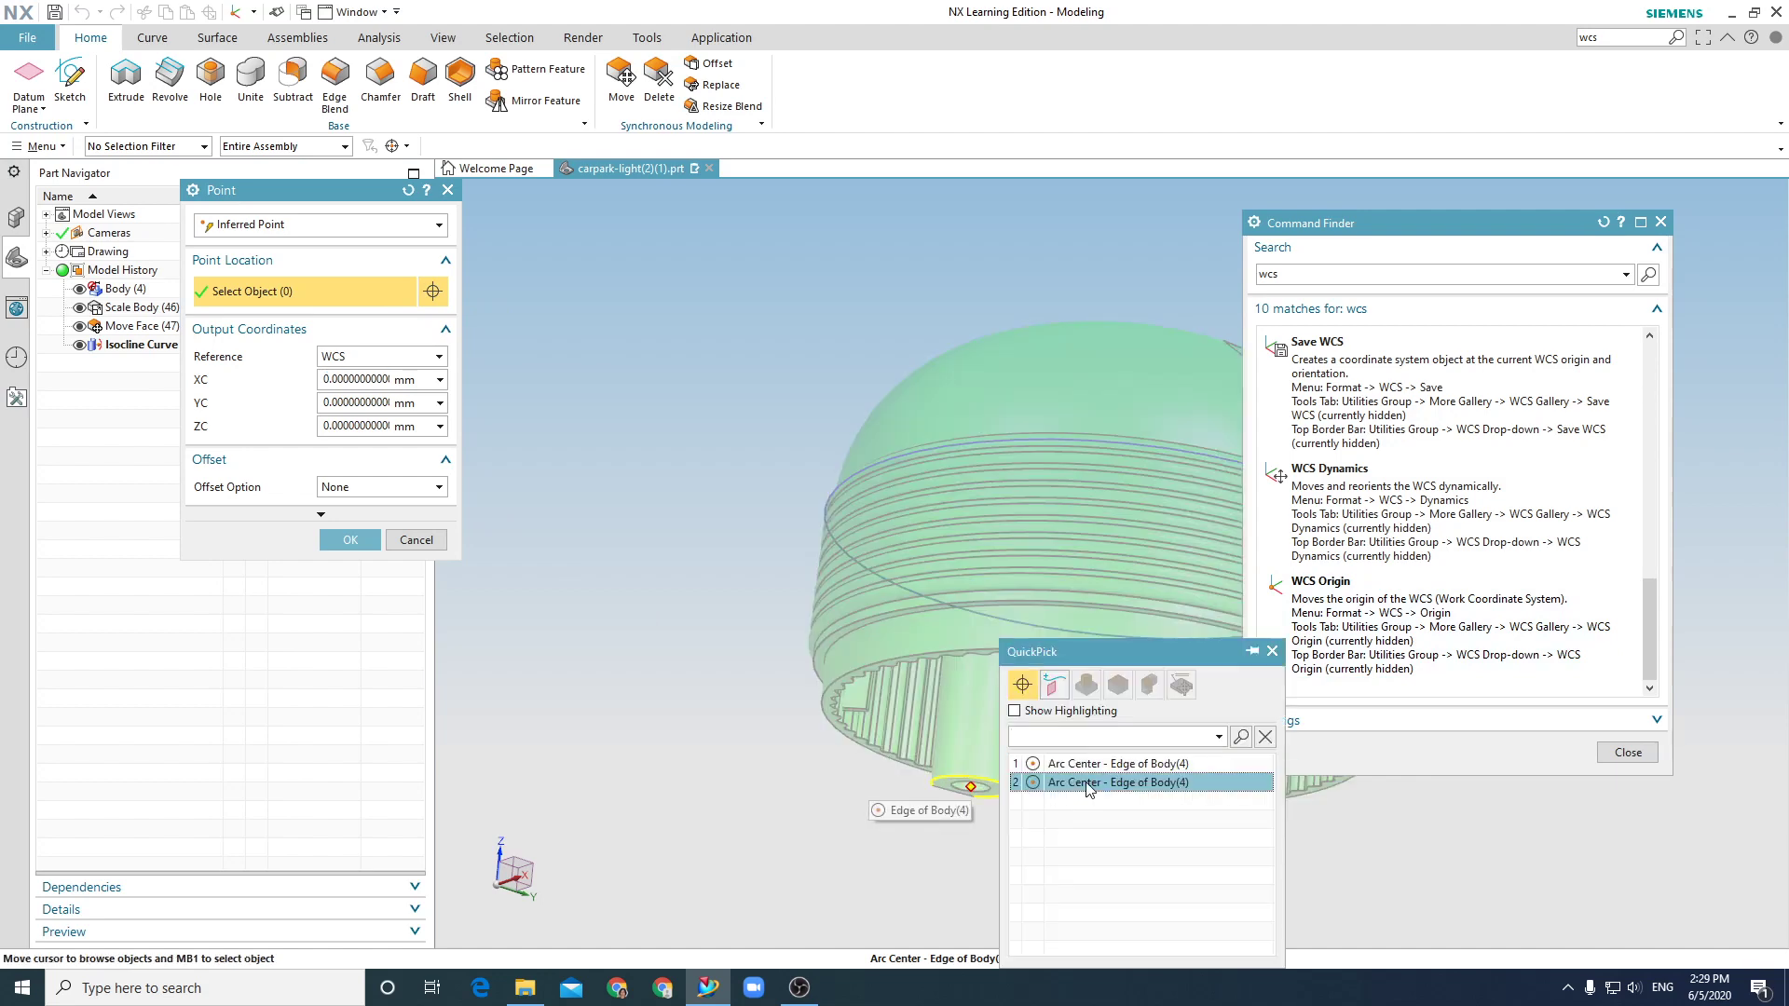
left_click(1087, 784)
left_click(350, 539)
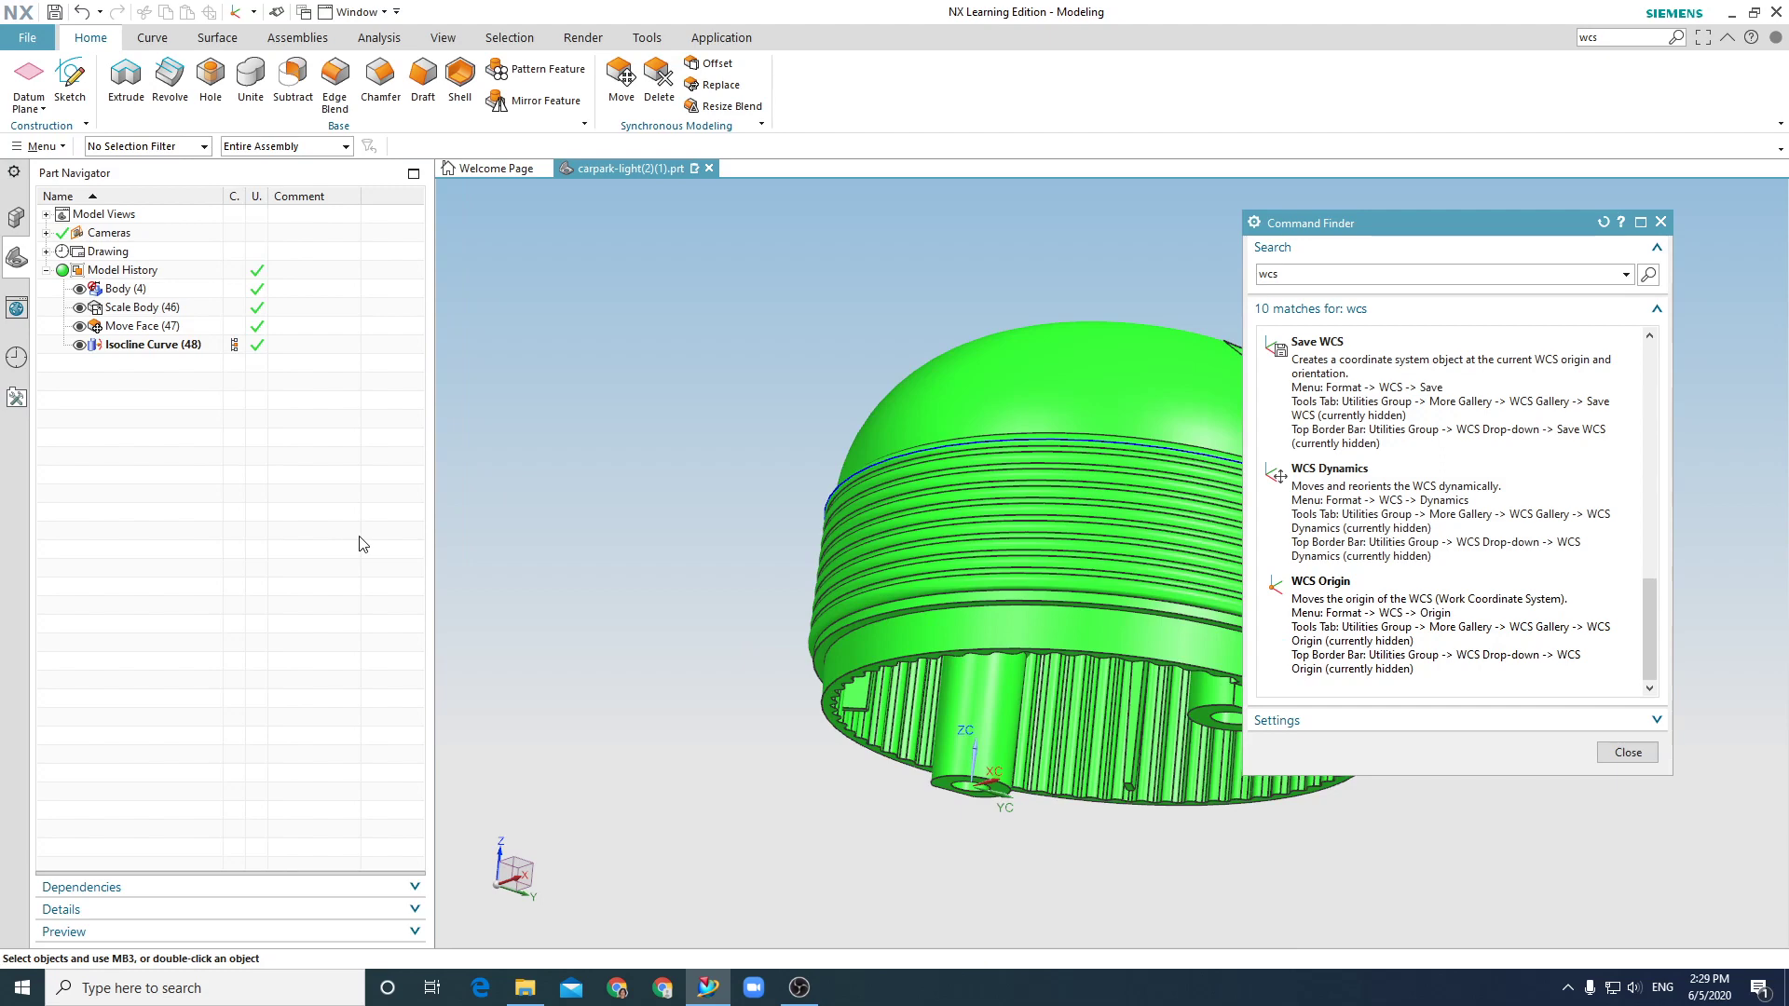
Try to return the WCS origin to absolute zero by changing only the coordinate reference to Absolute - Work Part.
left_click(1341, 616)
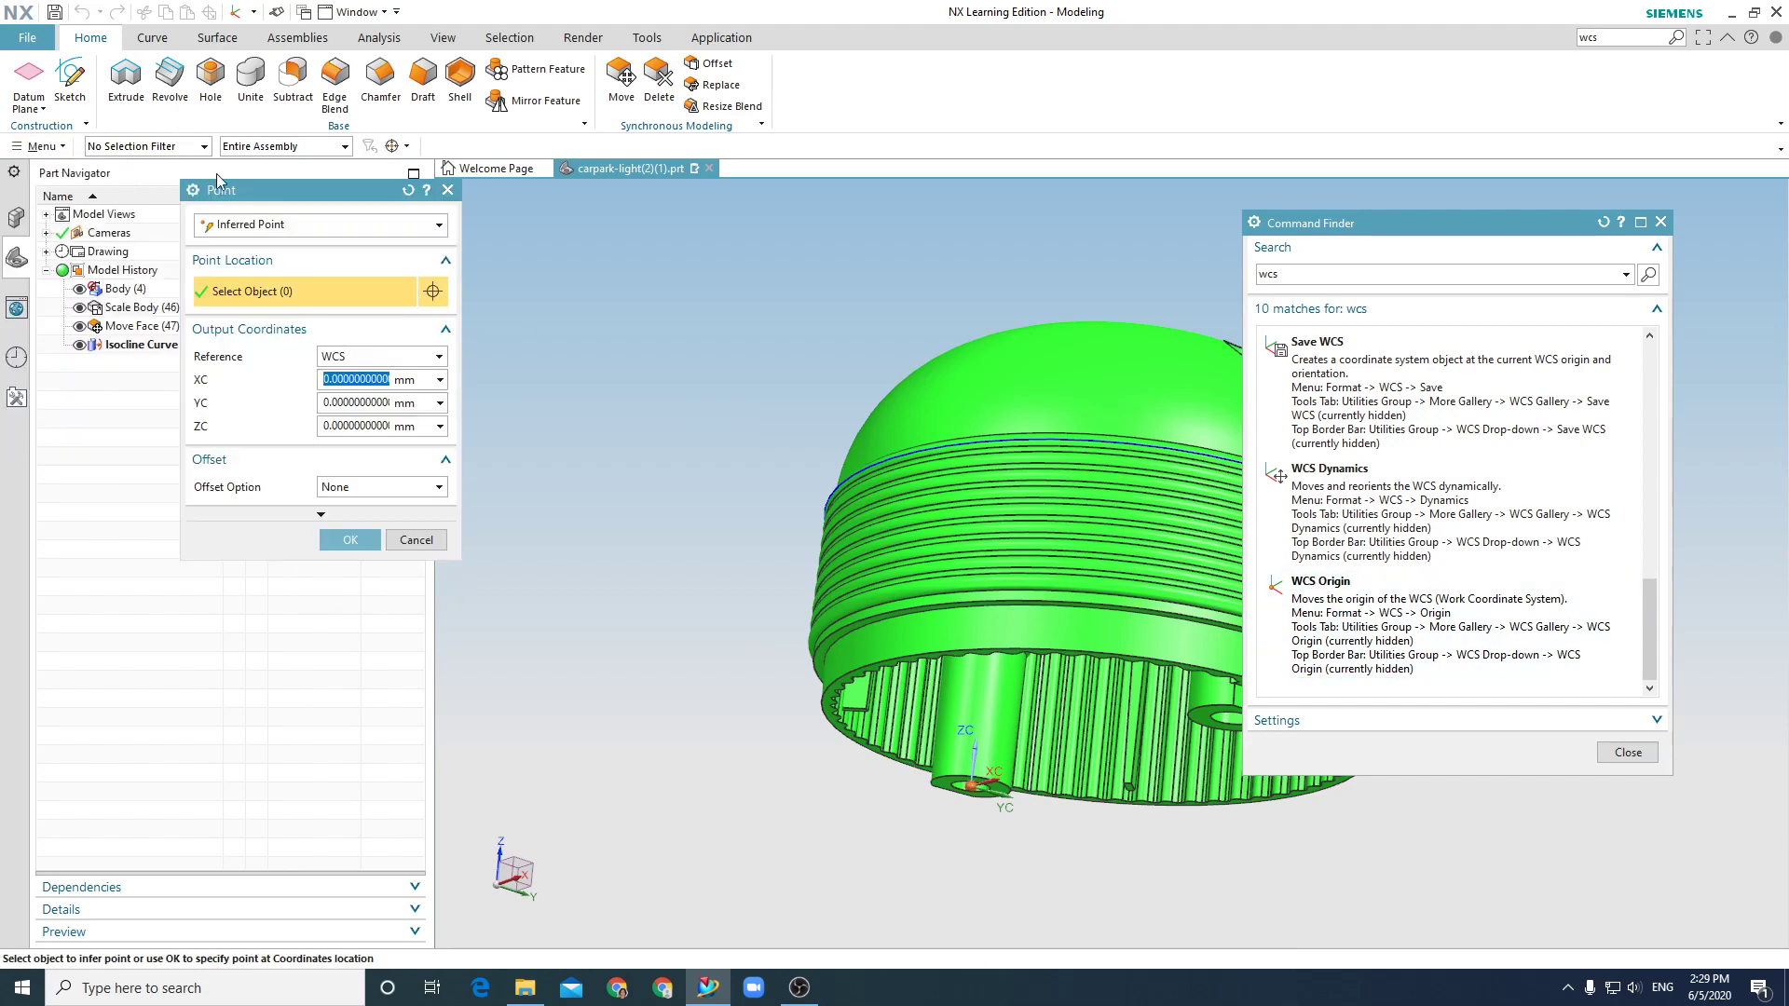
left_click(371, 358)
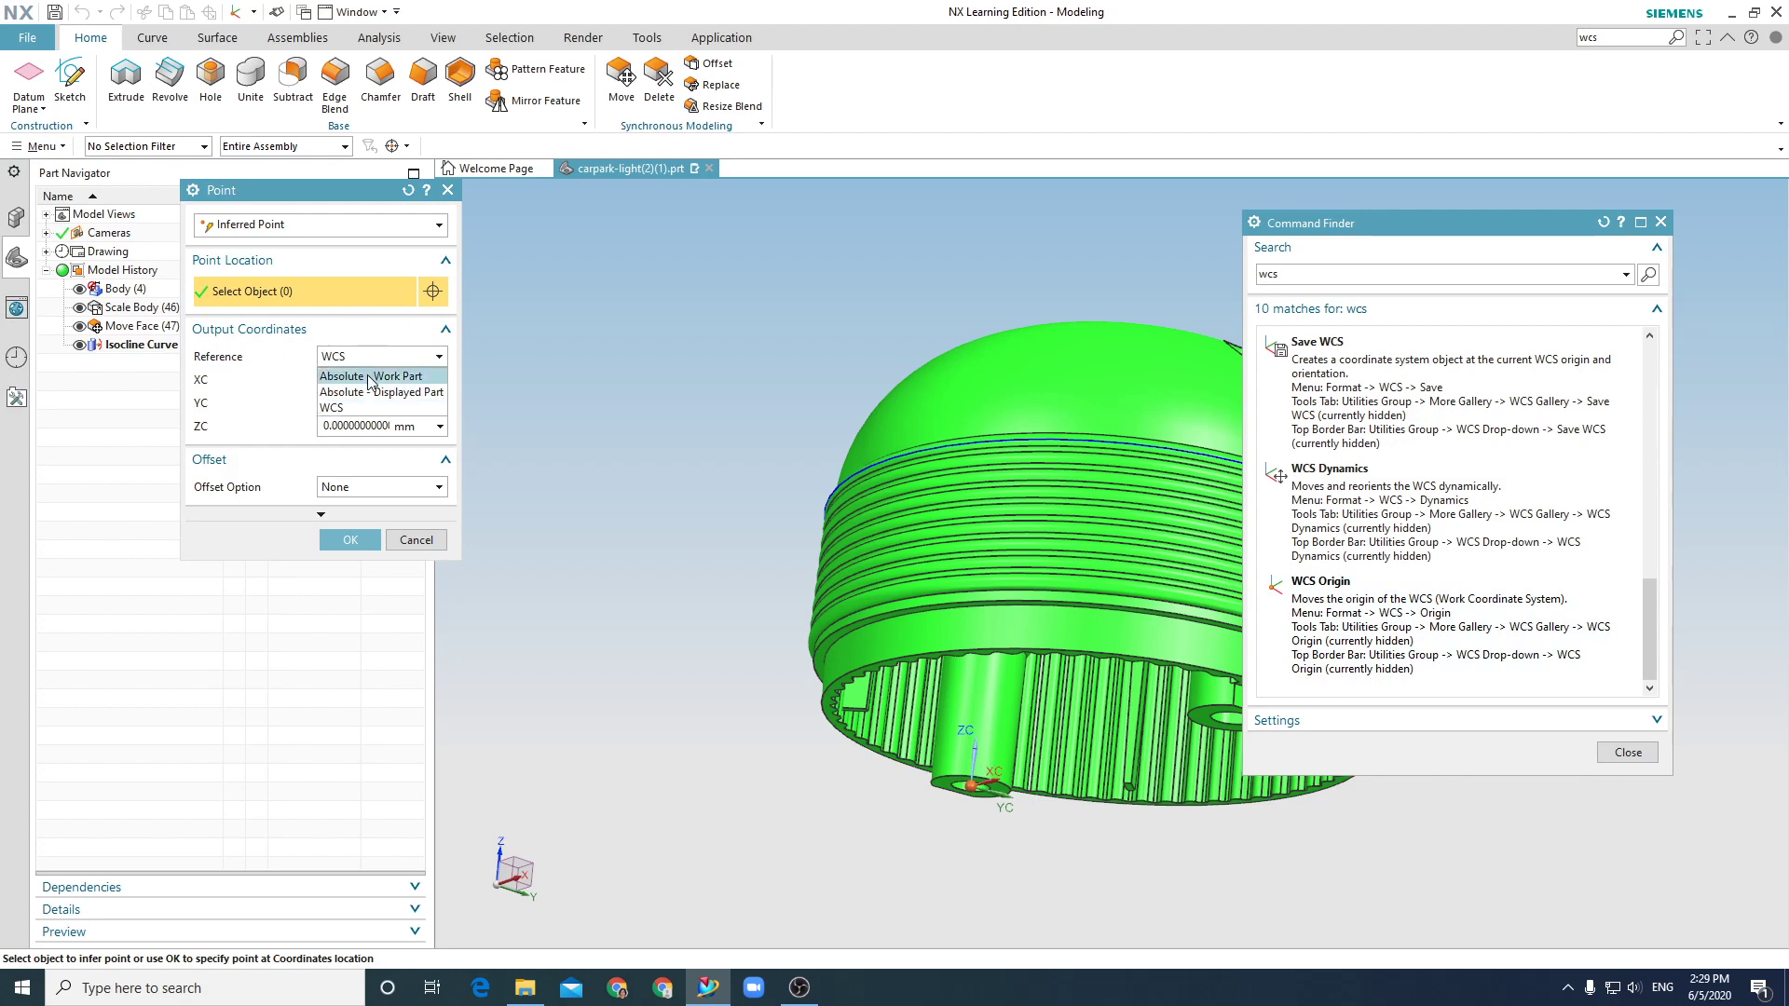
left_click(369, 377)
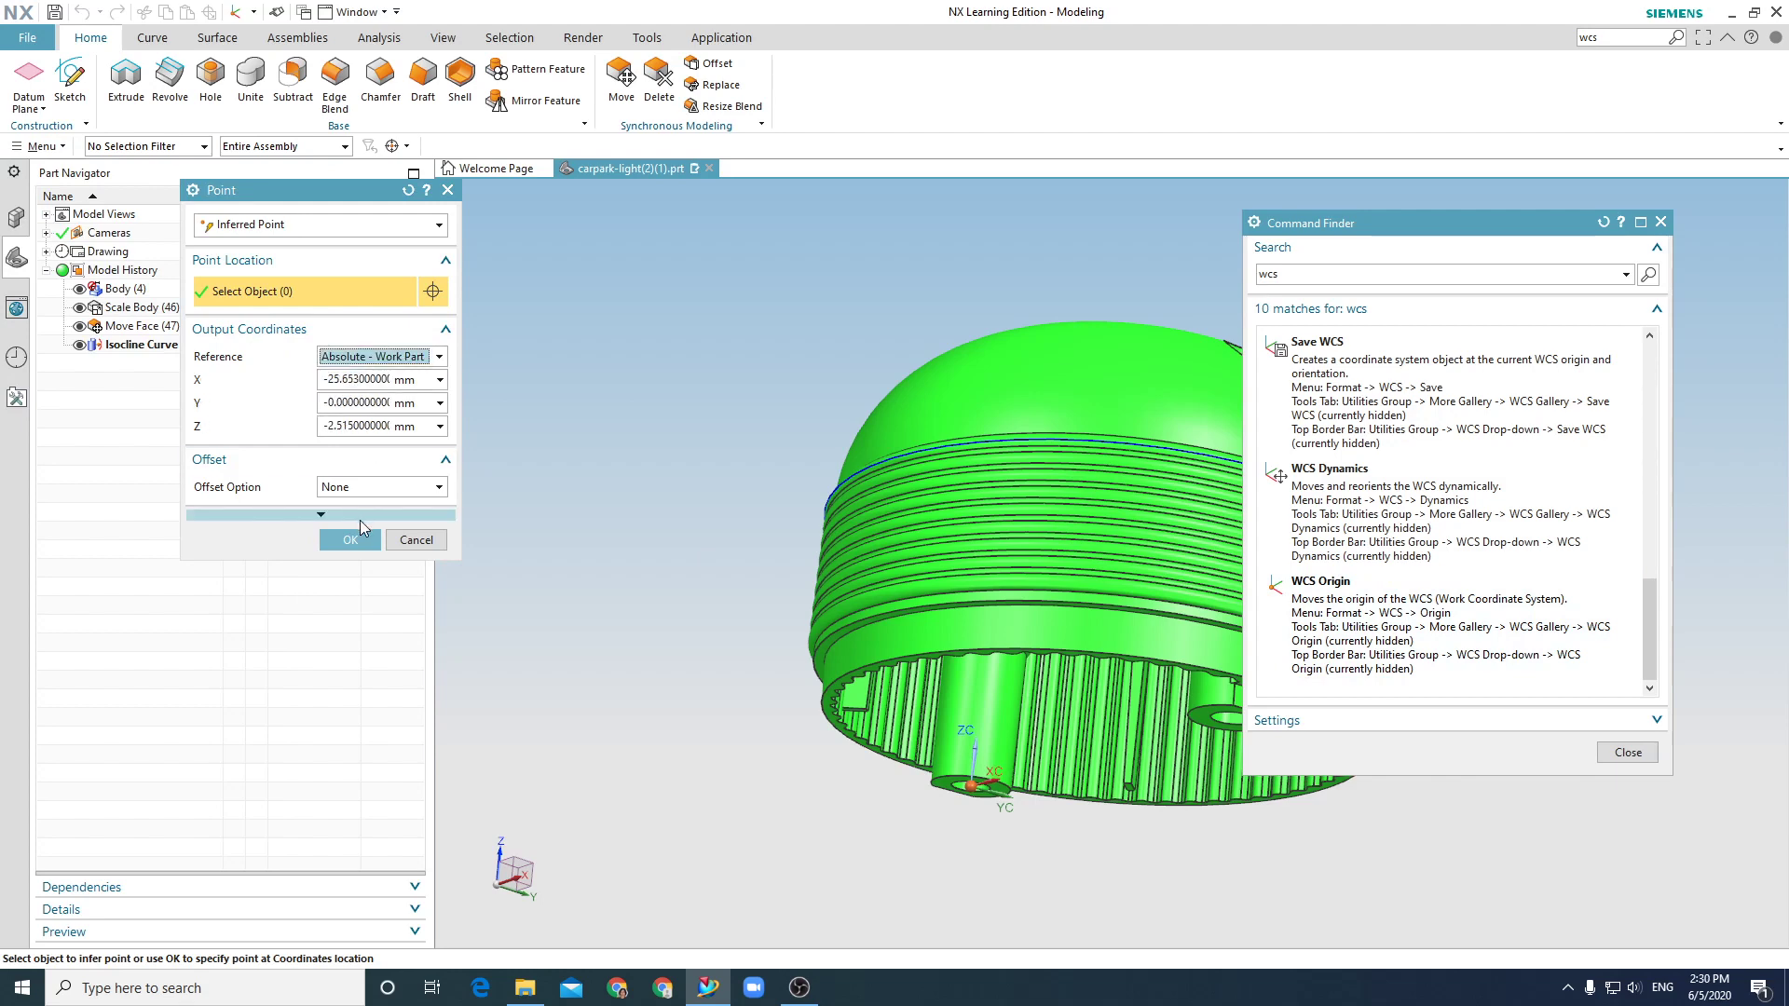
left_click(351, 538)
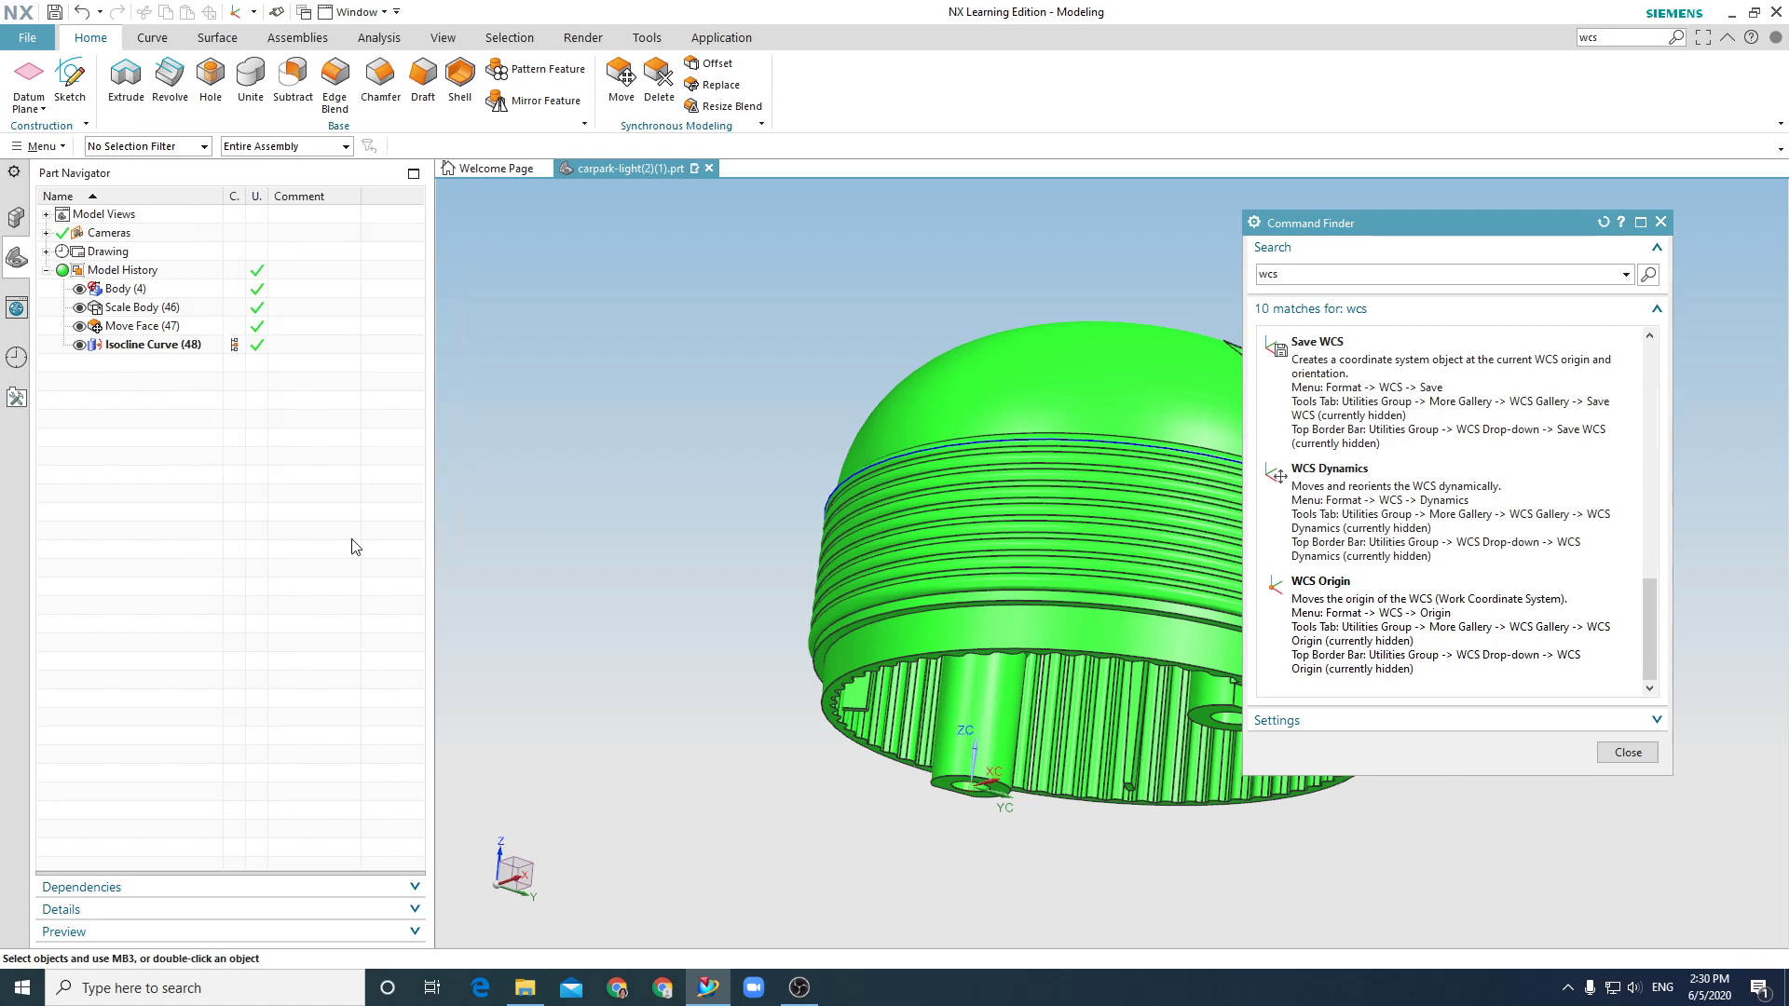
Move the WCS origin to X 0, Y 0, Z 0 using the Absolute - Work Part reference.
mouse_move(1466, 638)
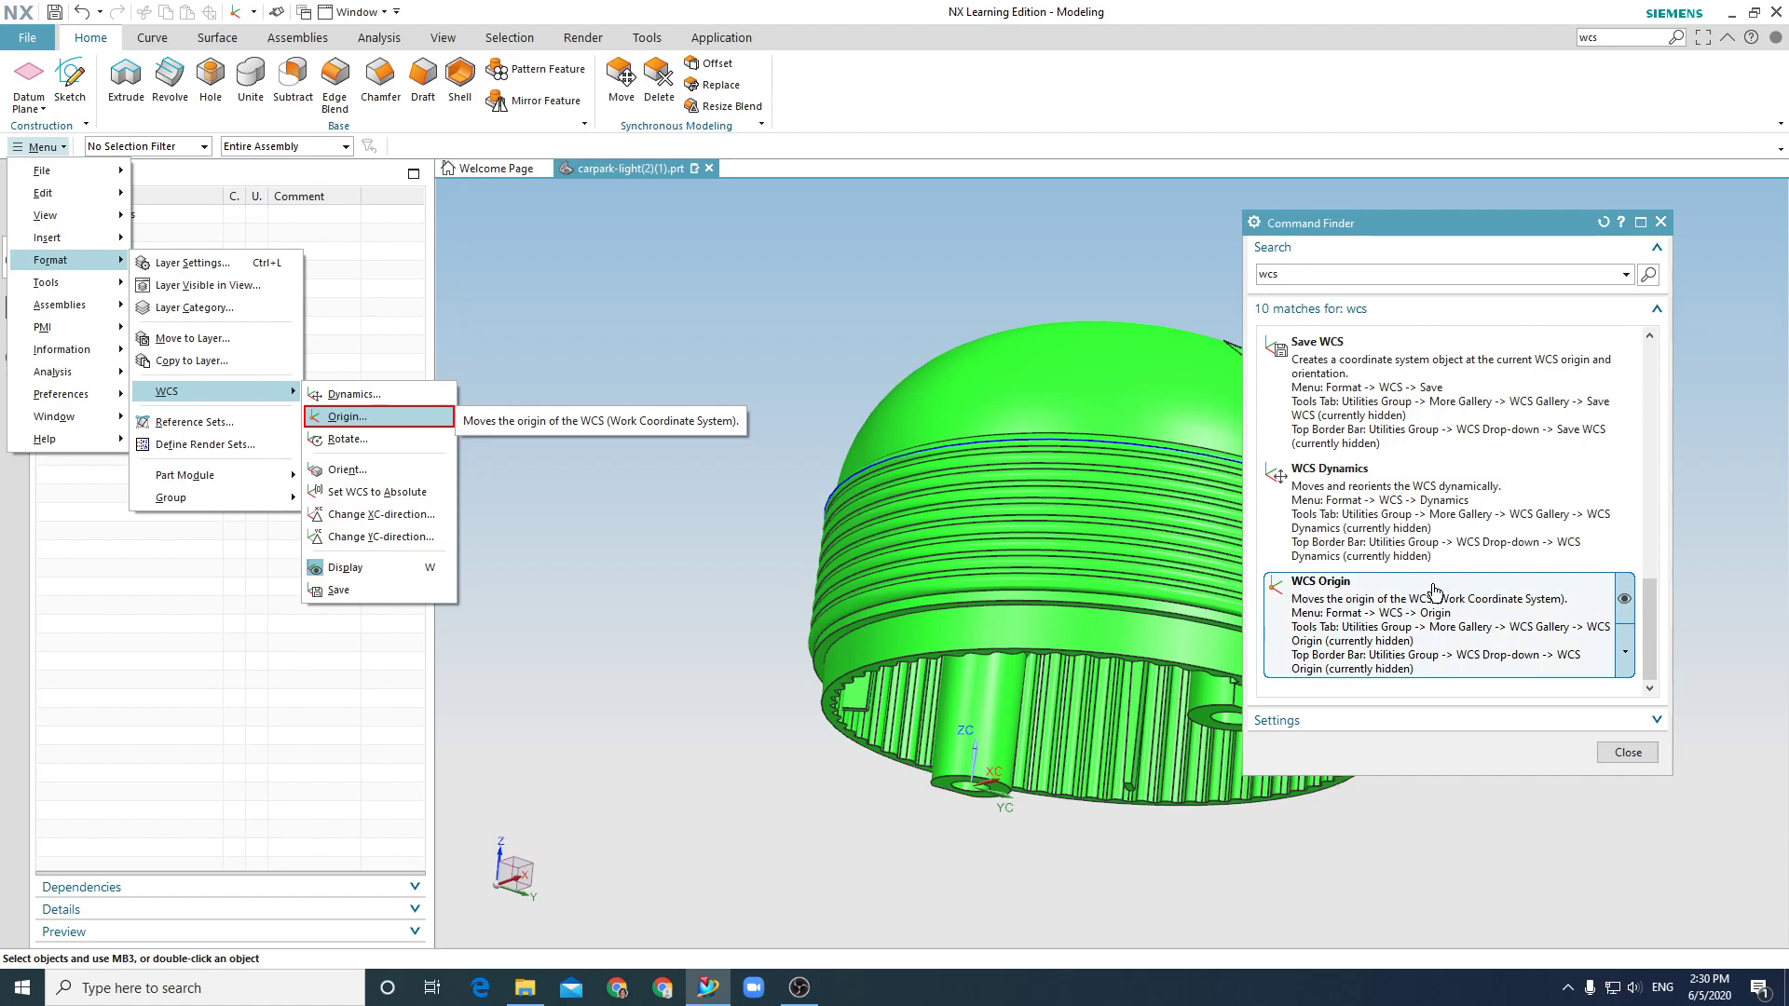
left_click(1422, 624)
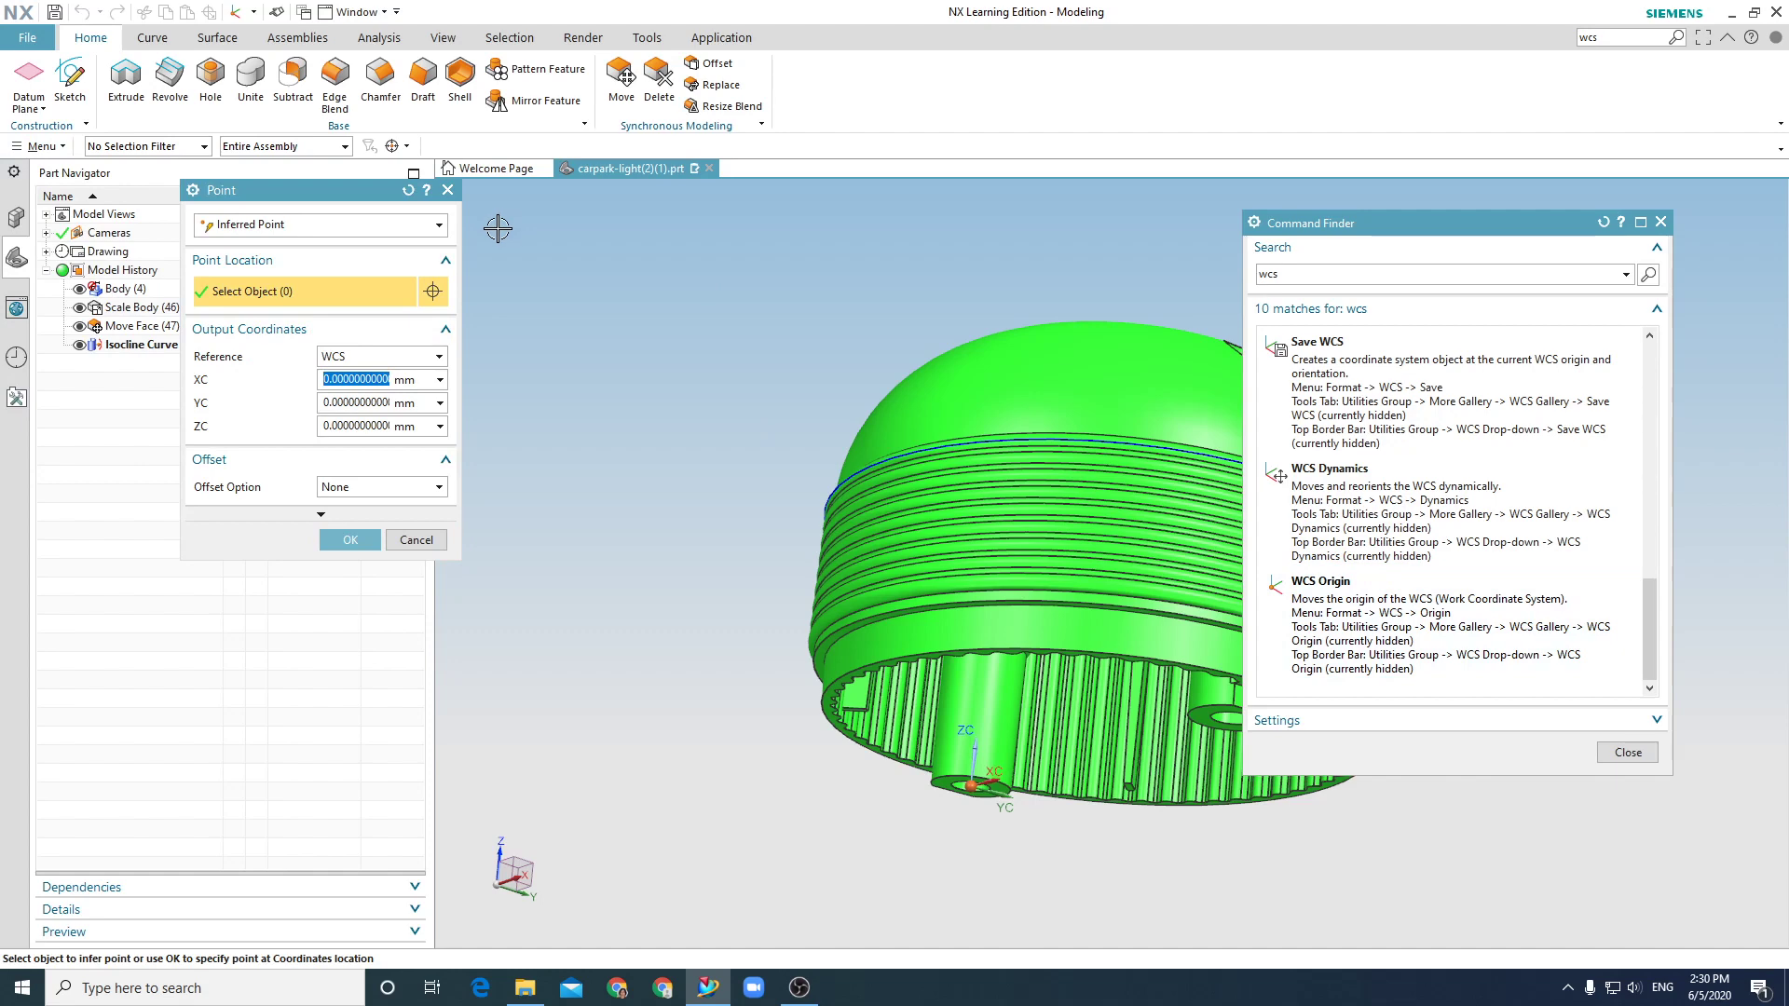
left_click(374, 361)
left_click(374, 361)
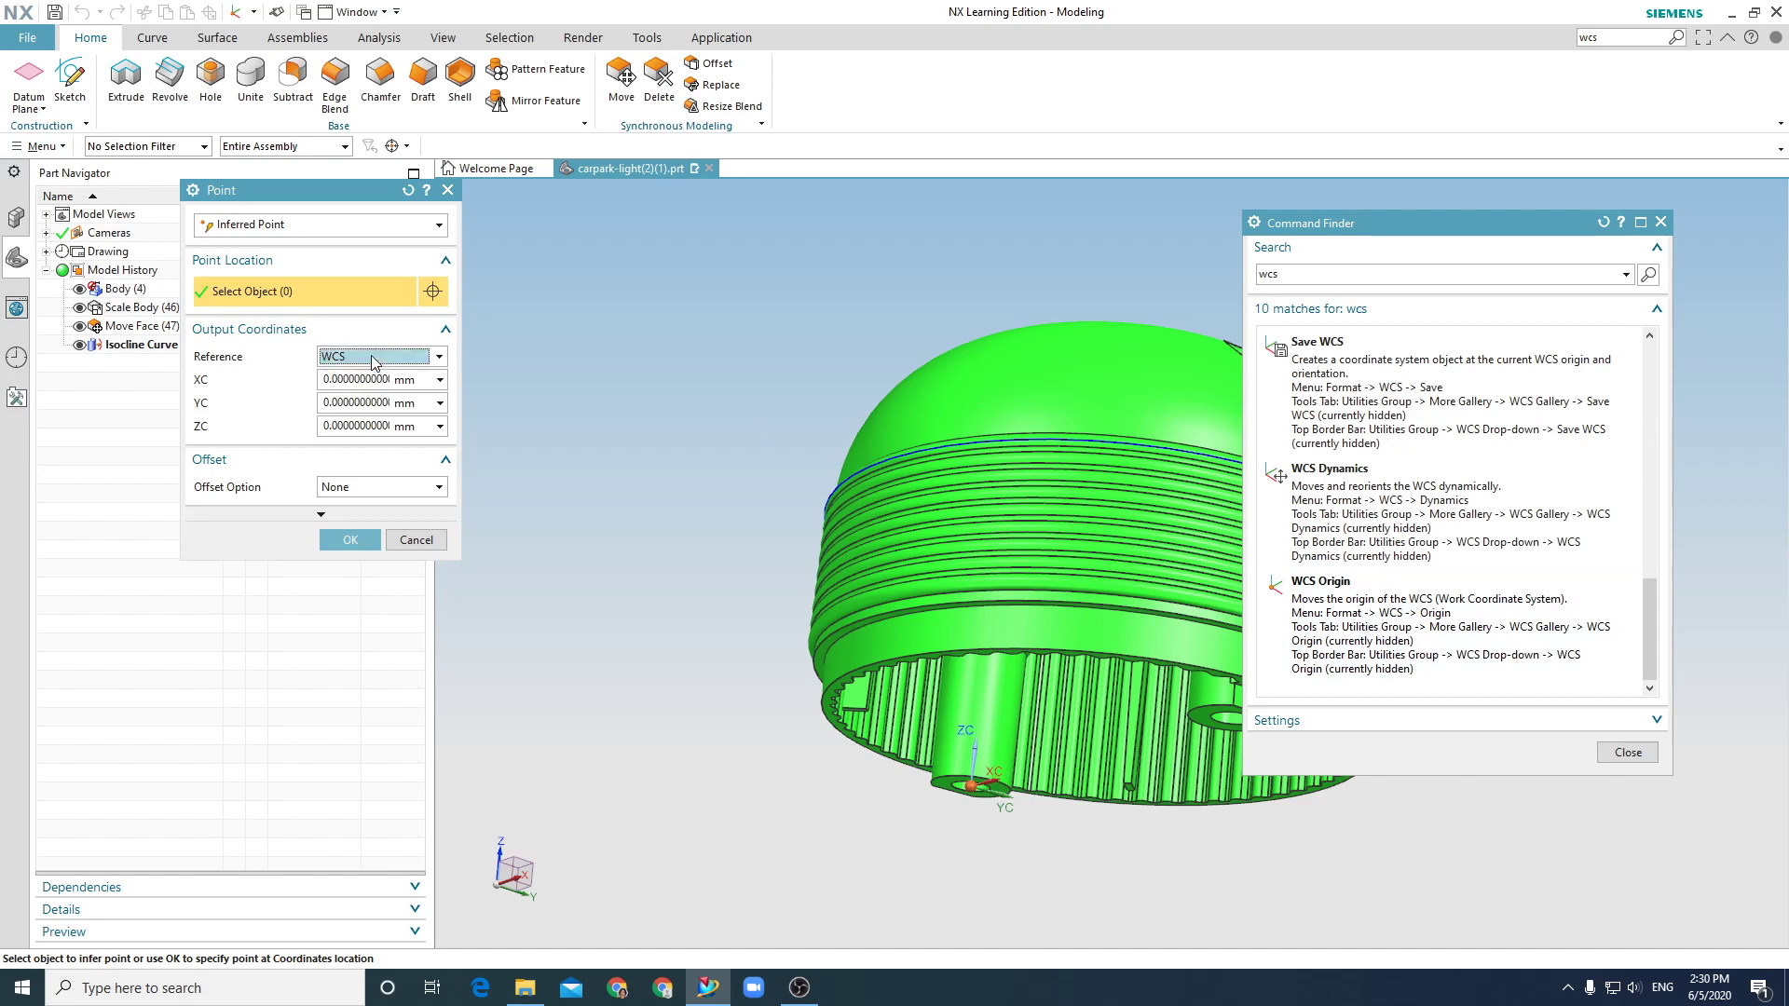
left_click(374, 361)
left_click(378, 375)
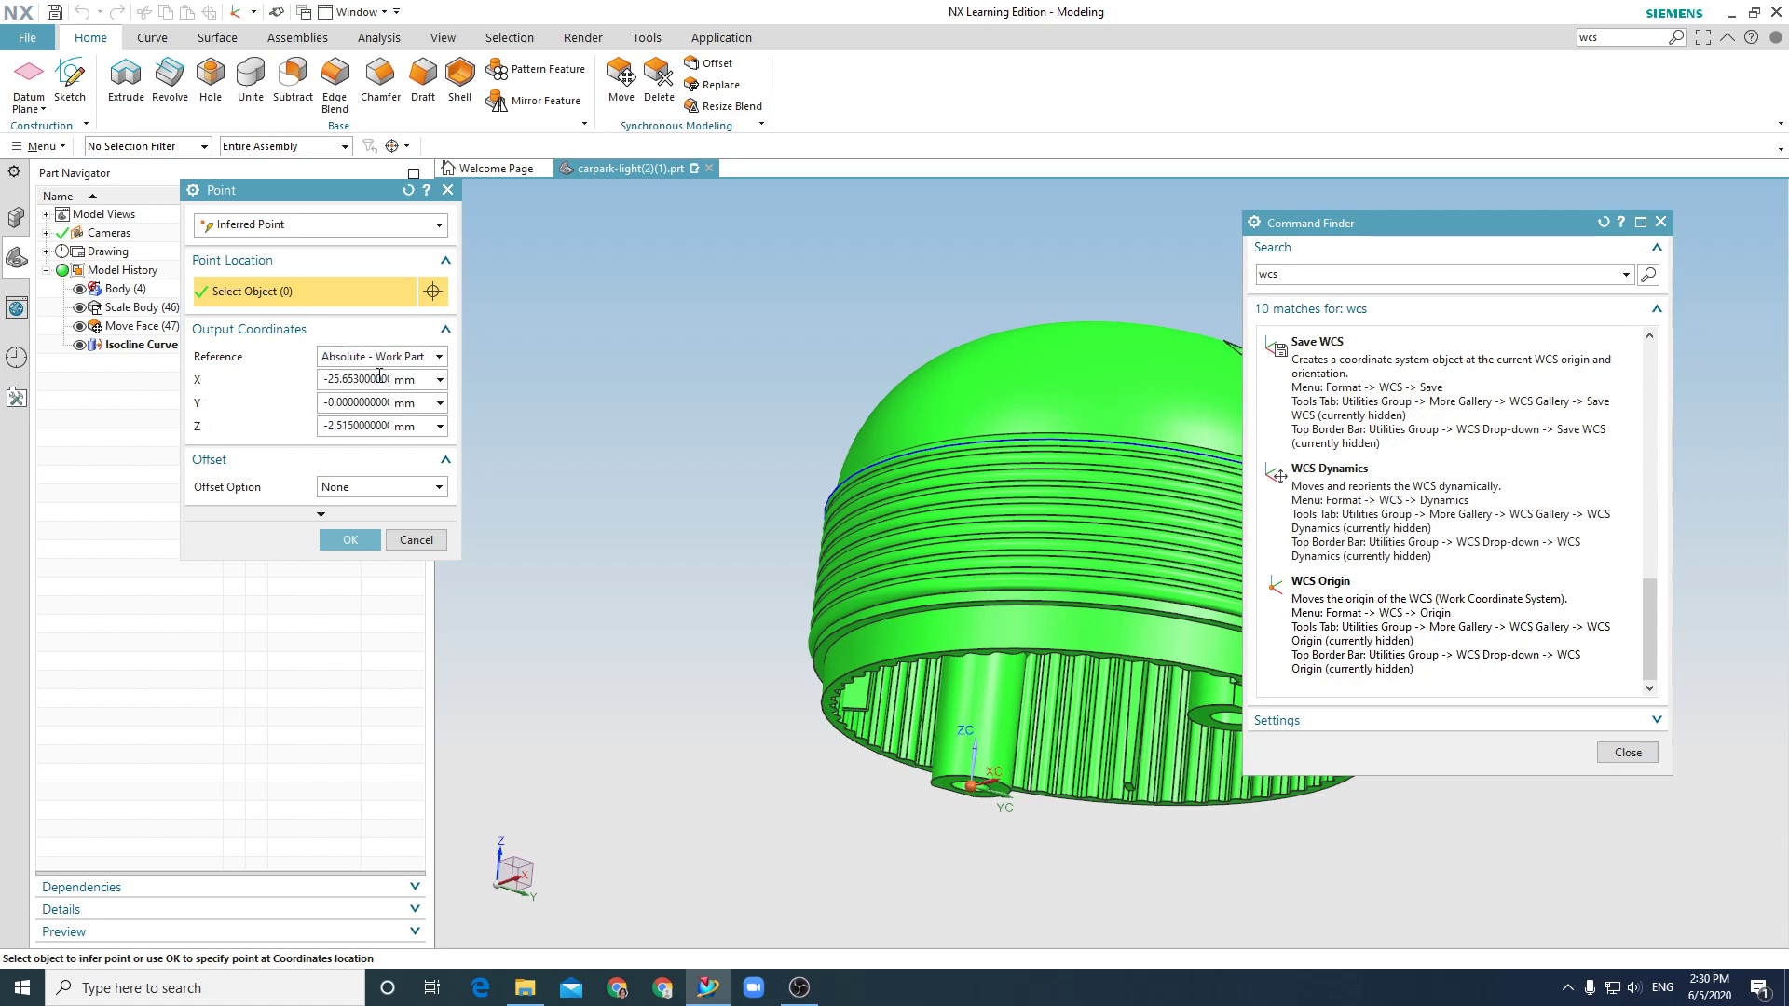
double_click(379, 379)
type("0")
key("Tab")
type("0")
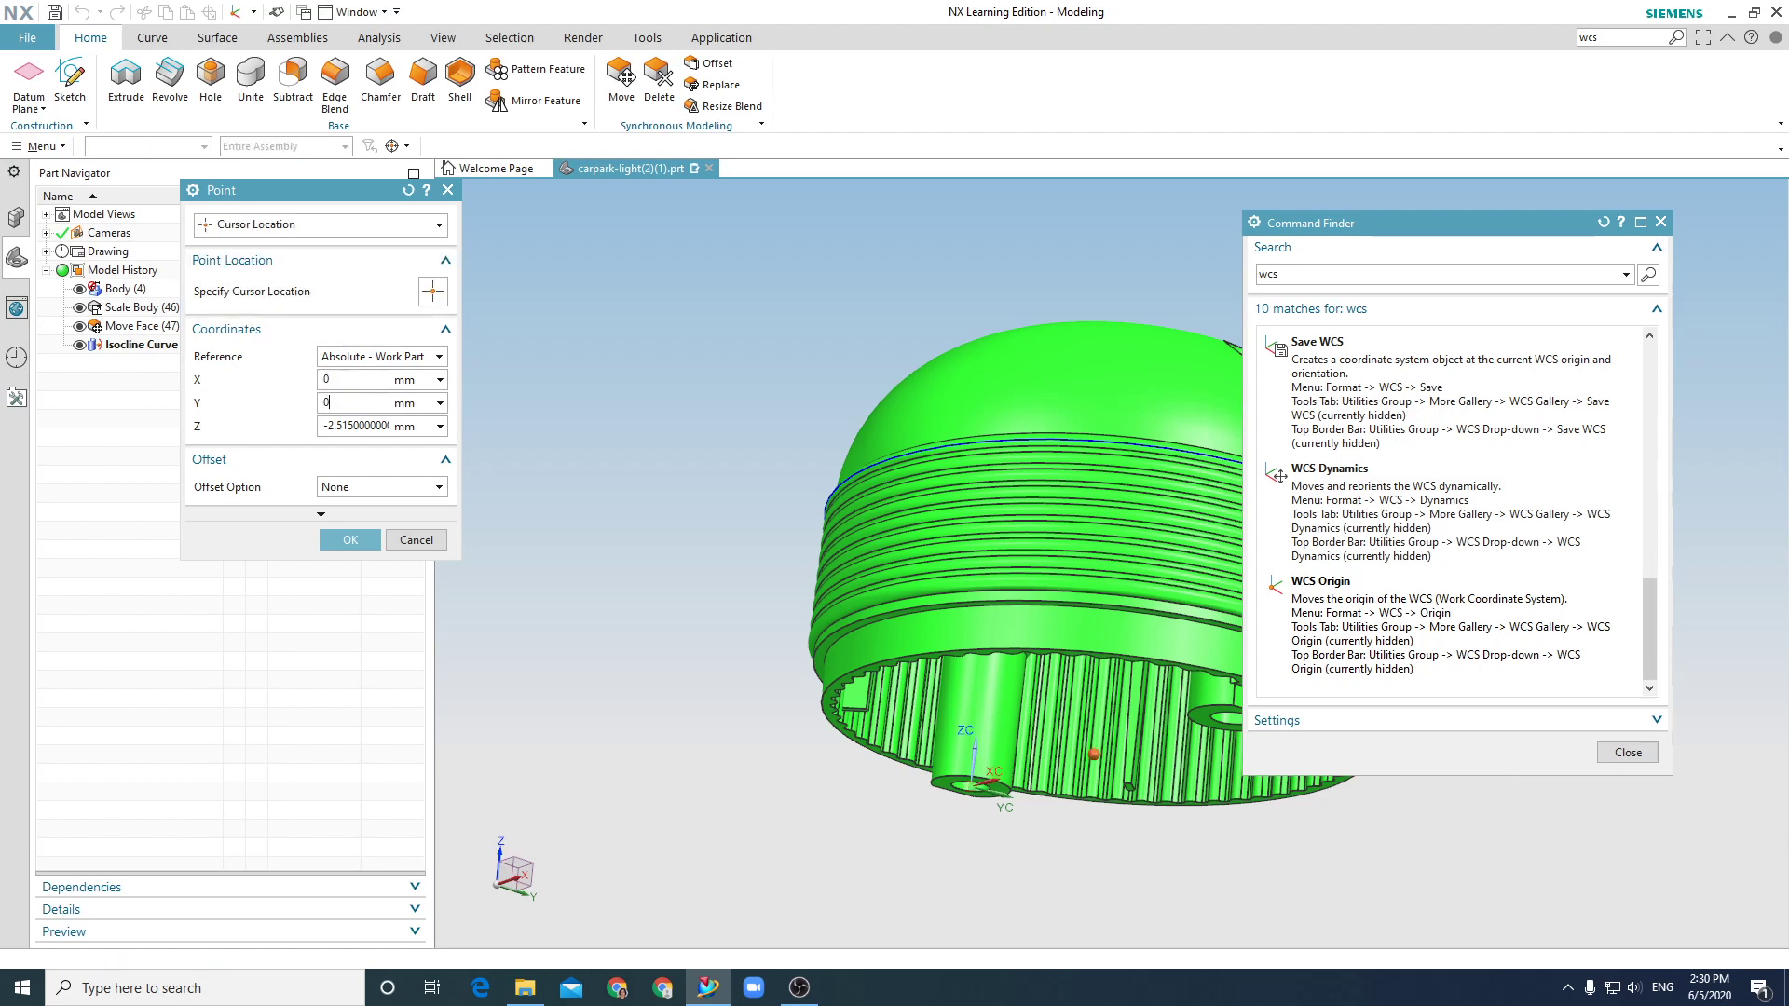
key("Tab")
type("0")
key("Tab")
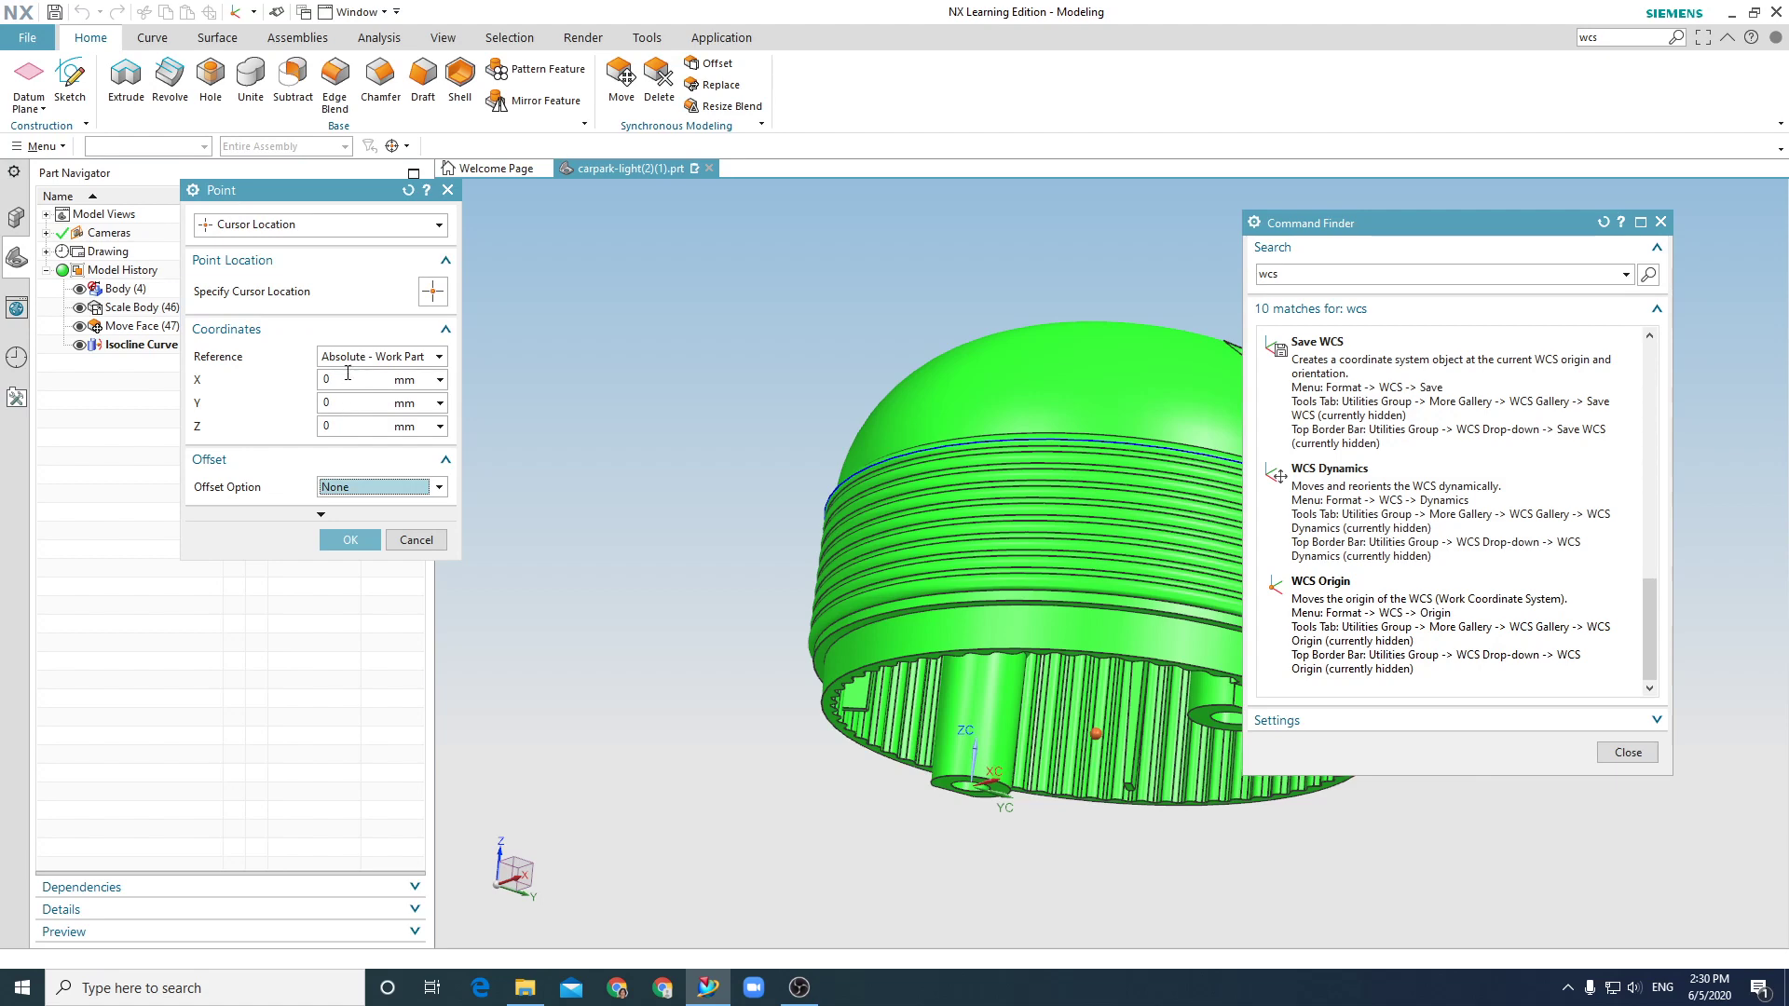
left_click(351, 541)
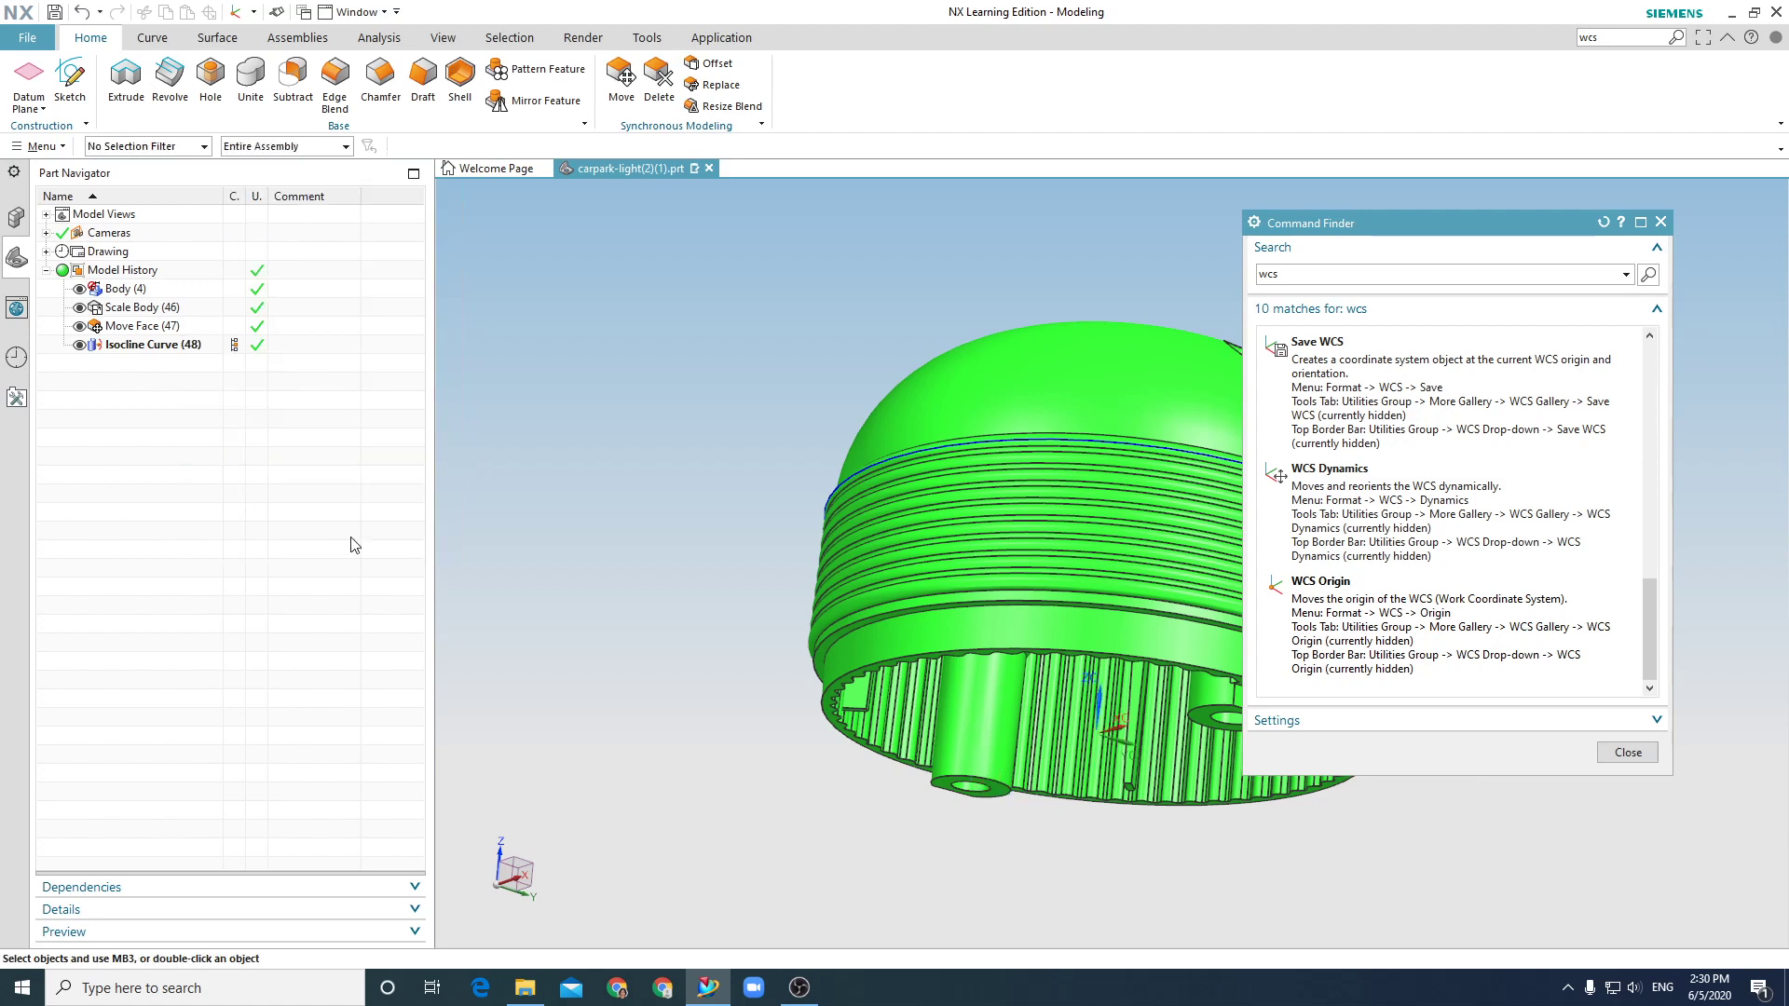
Inspect the WCS placement on the light and close the Command Finder.
middle_click_drag(727, 391, 738, 454)
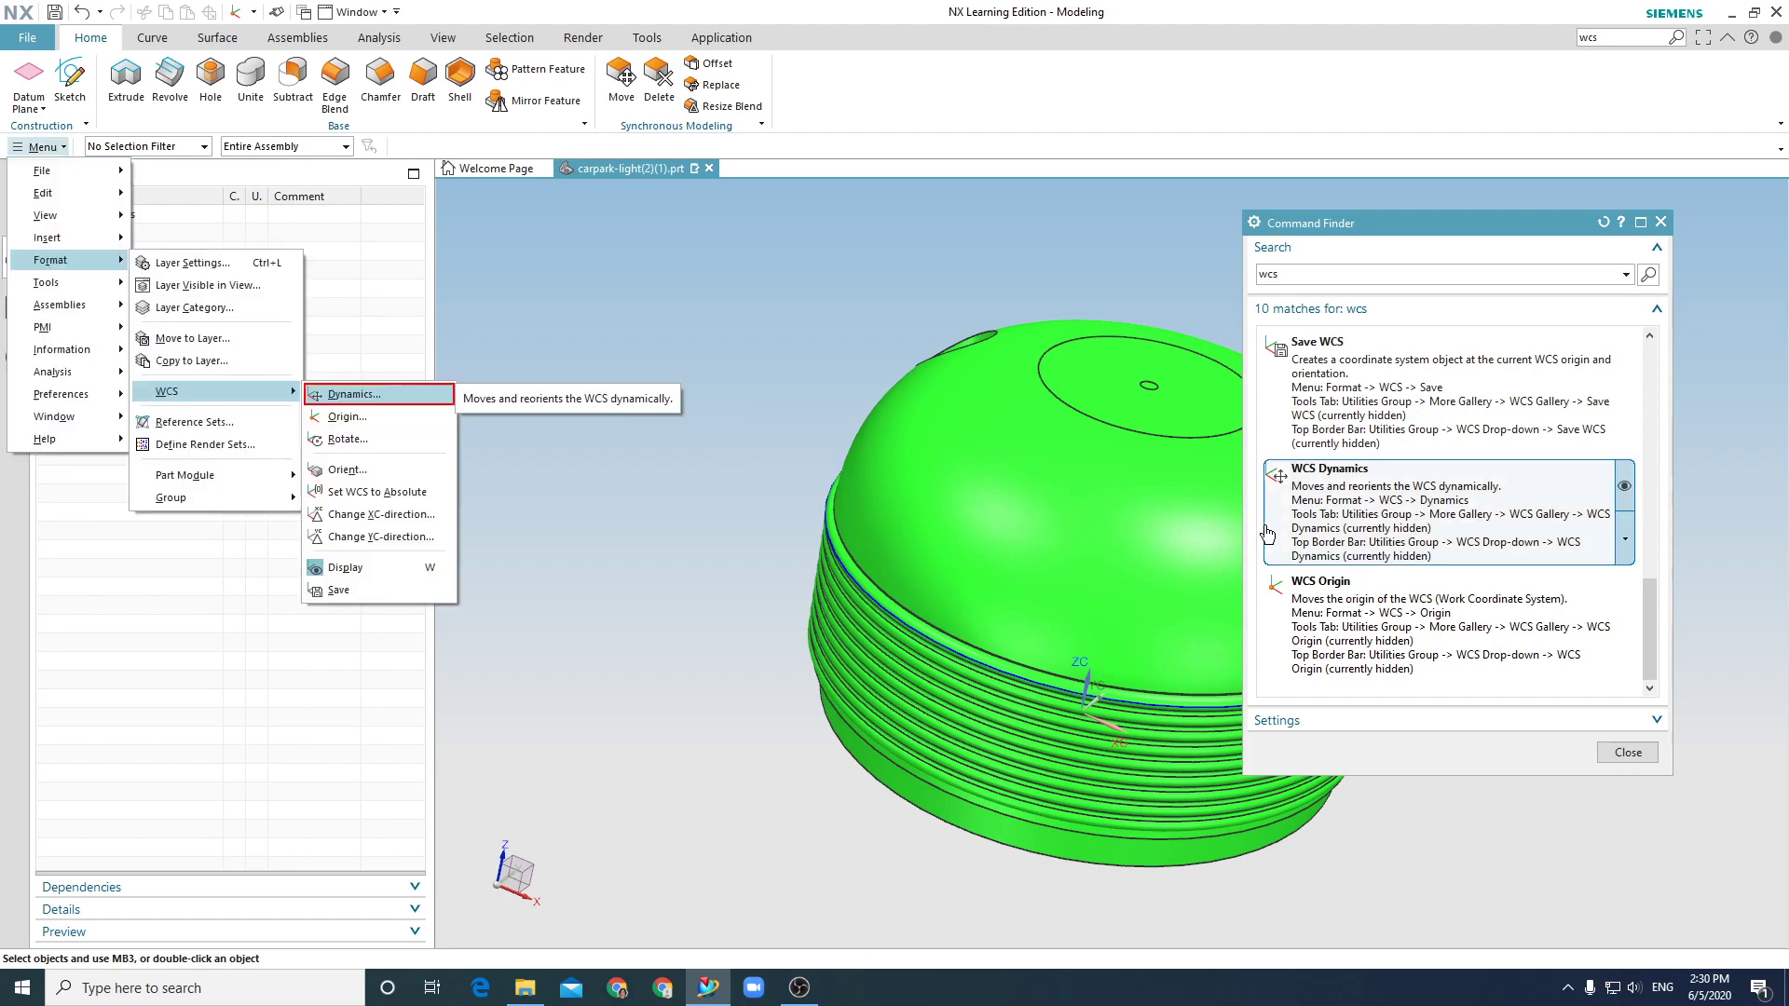
mouse_move(1388, 596)
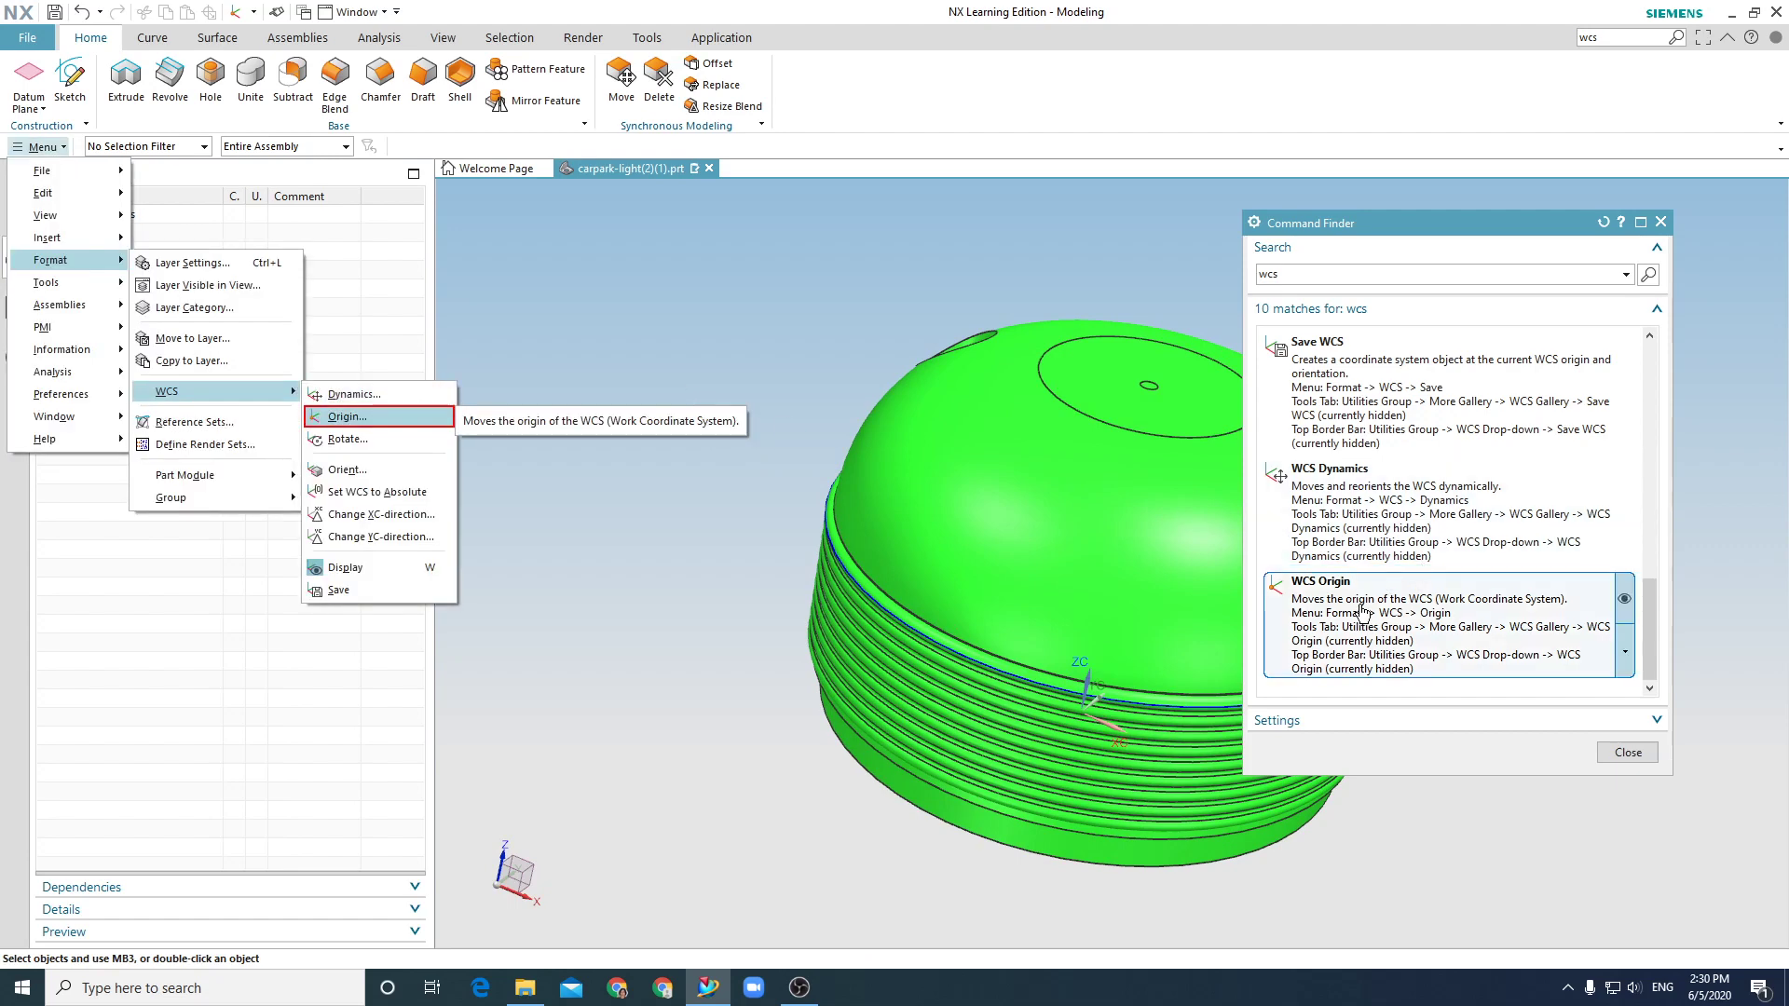
left_click(1660, 221)
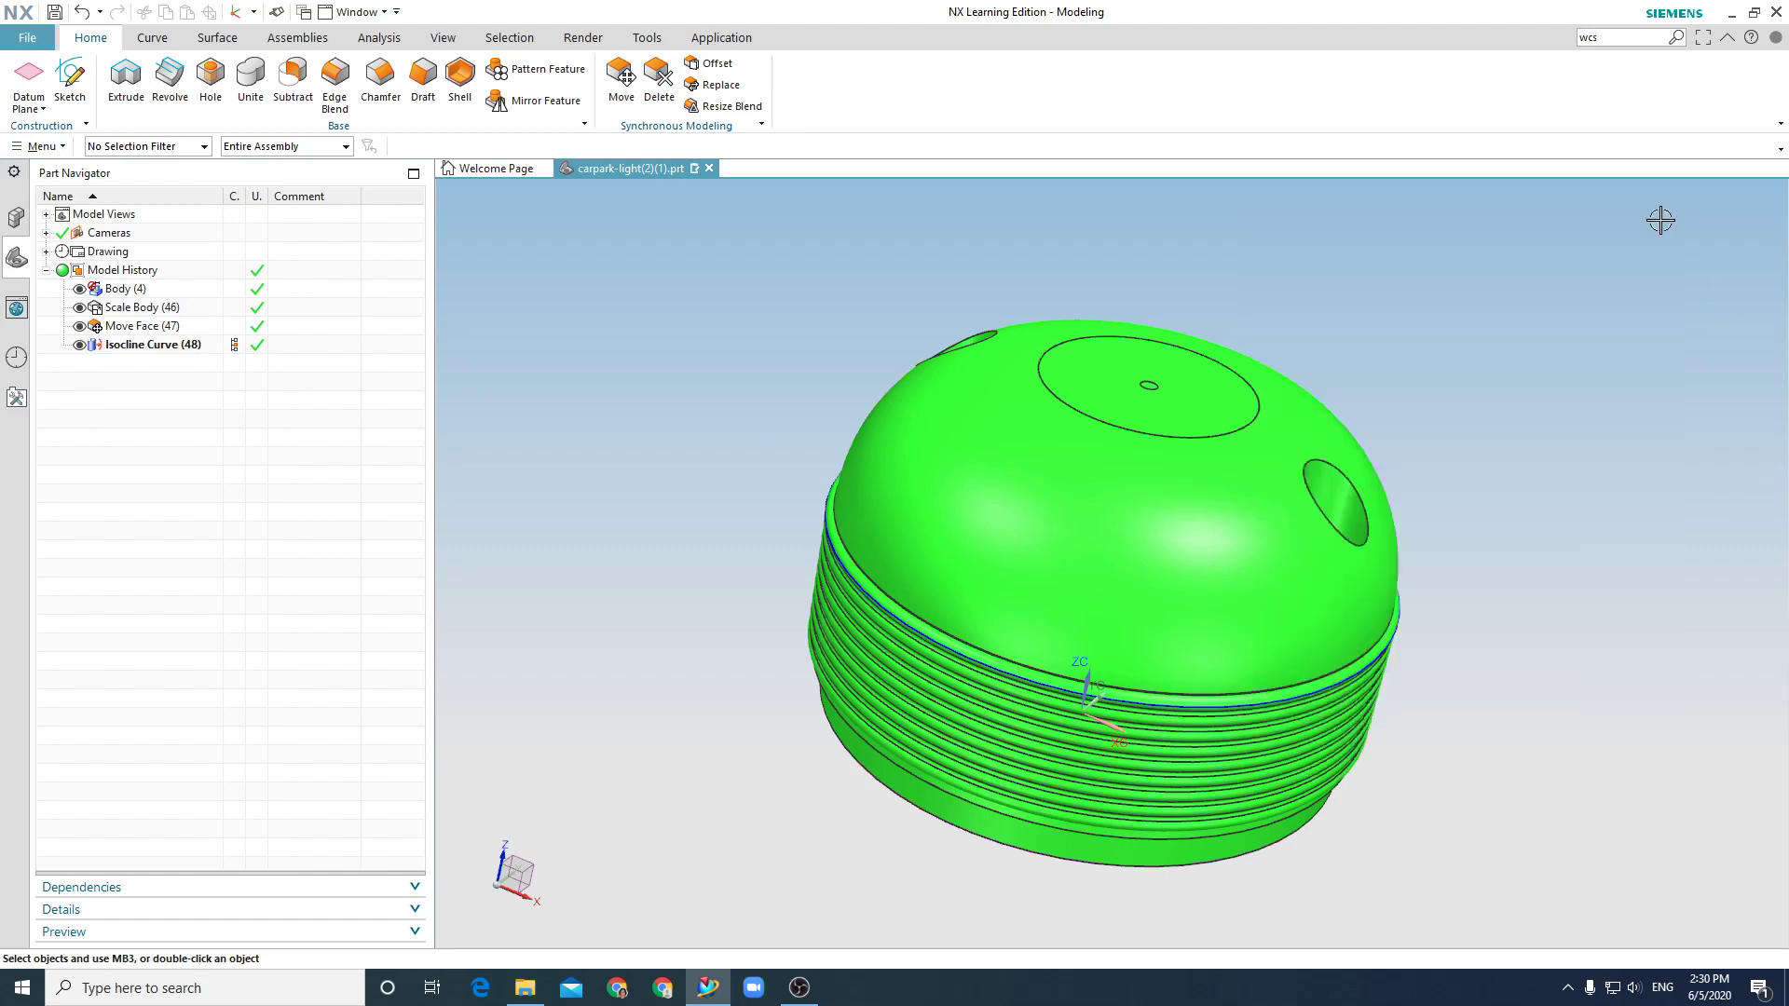
middle_click_drag(1541, 367, 1597, 336)
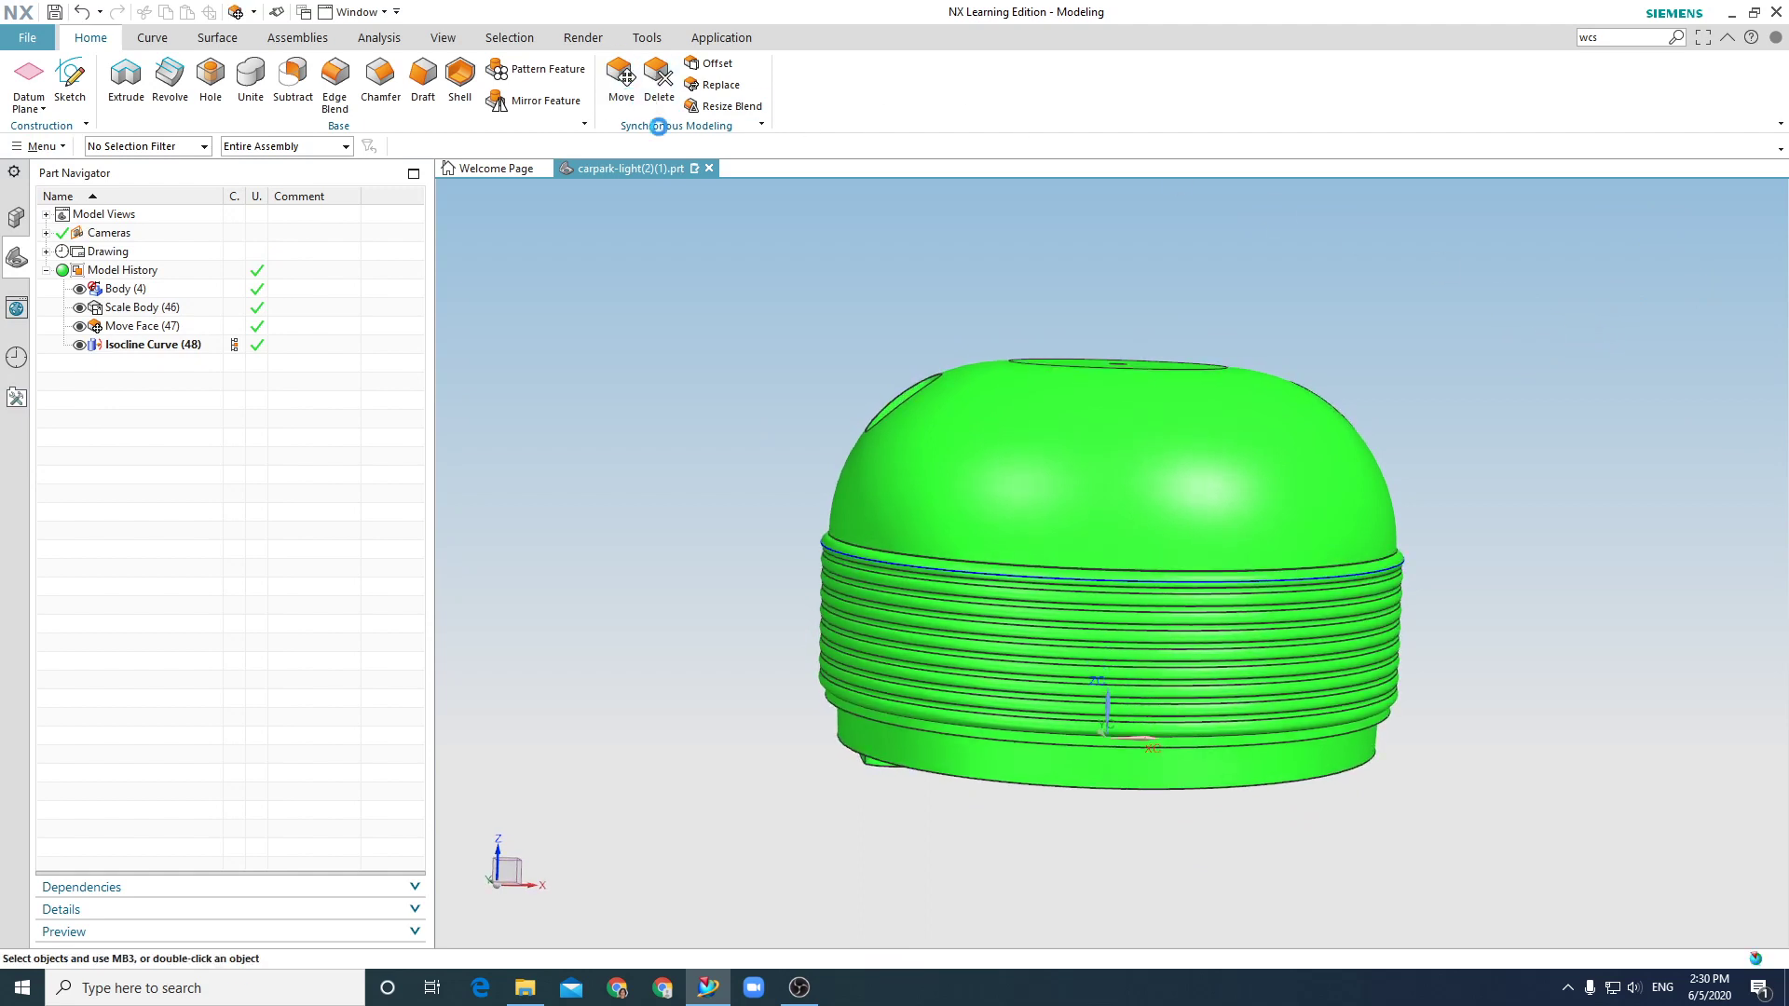
Start Move Object on the light body and its isocline curve with Point to Point motion.
left_click(631, 99)
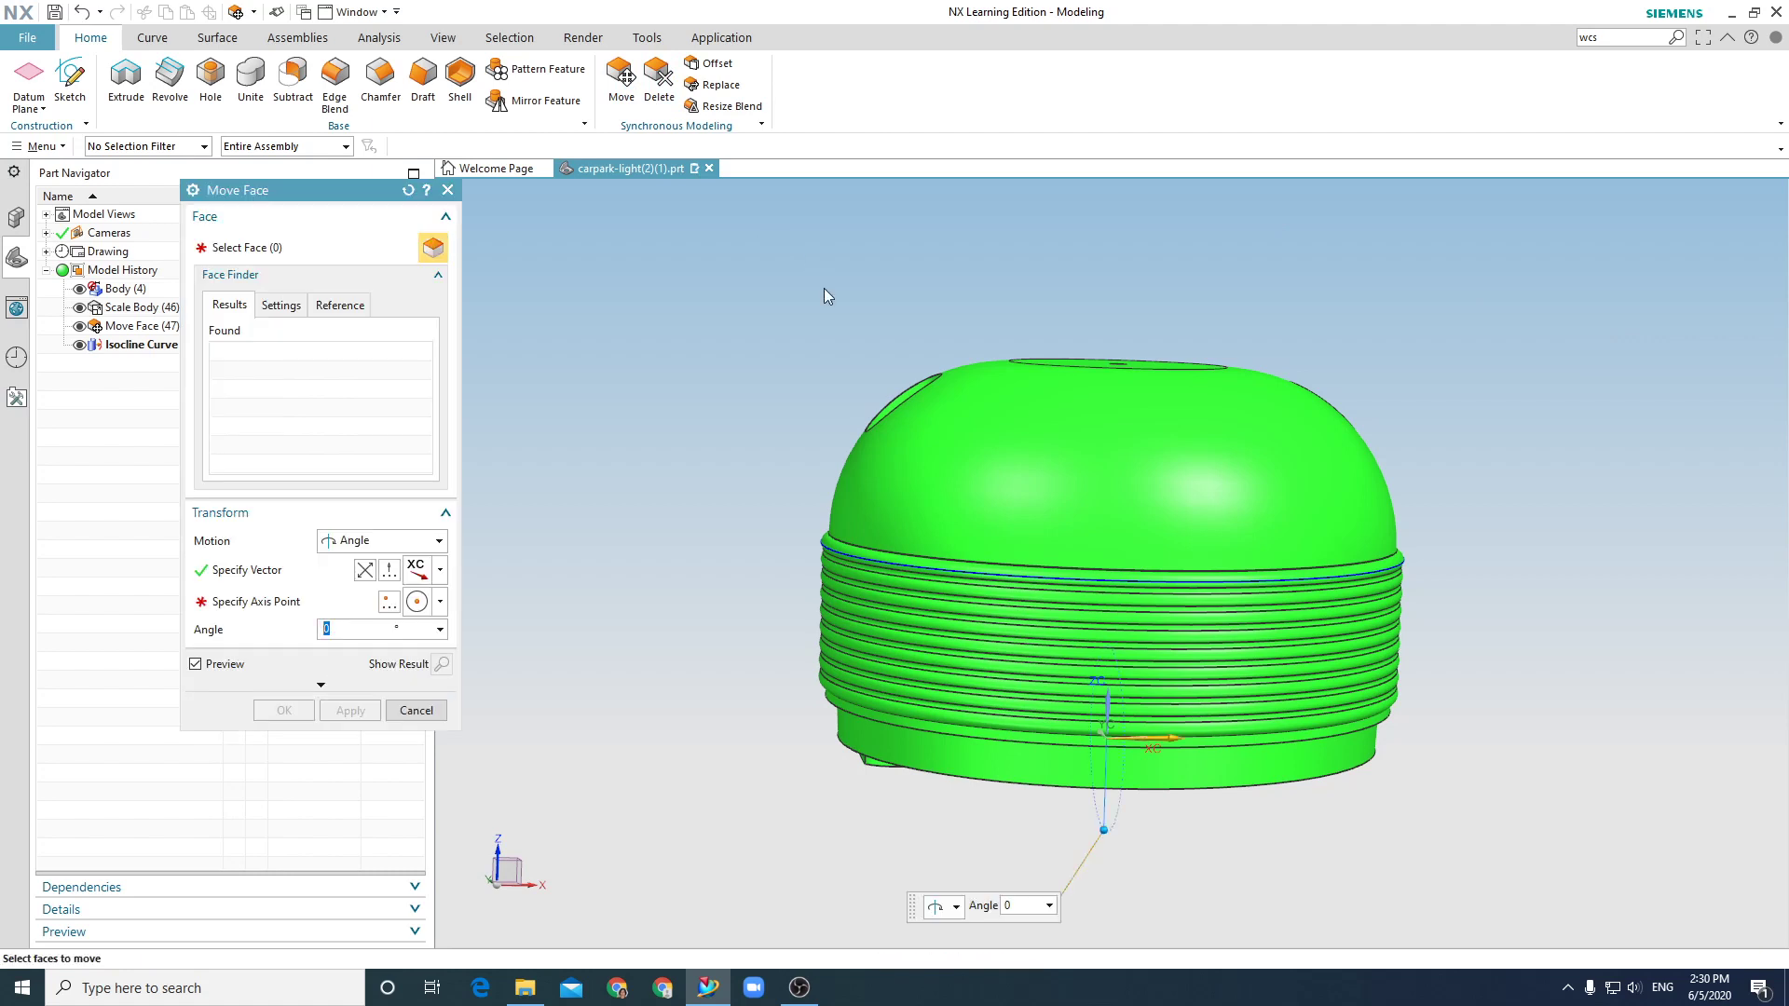
left_click(416, 710)
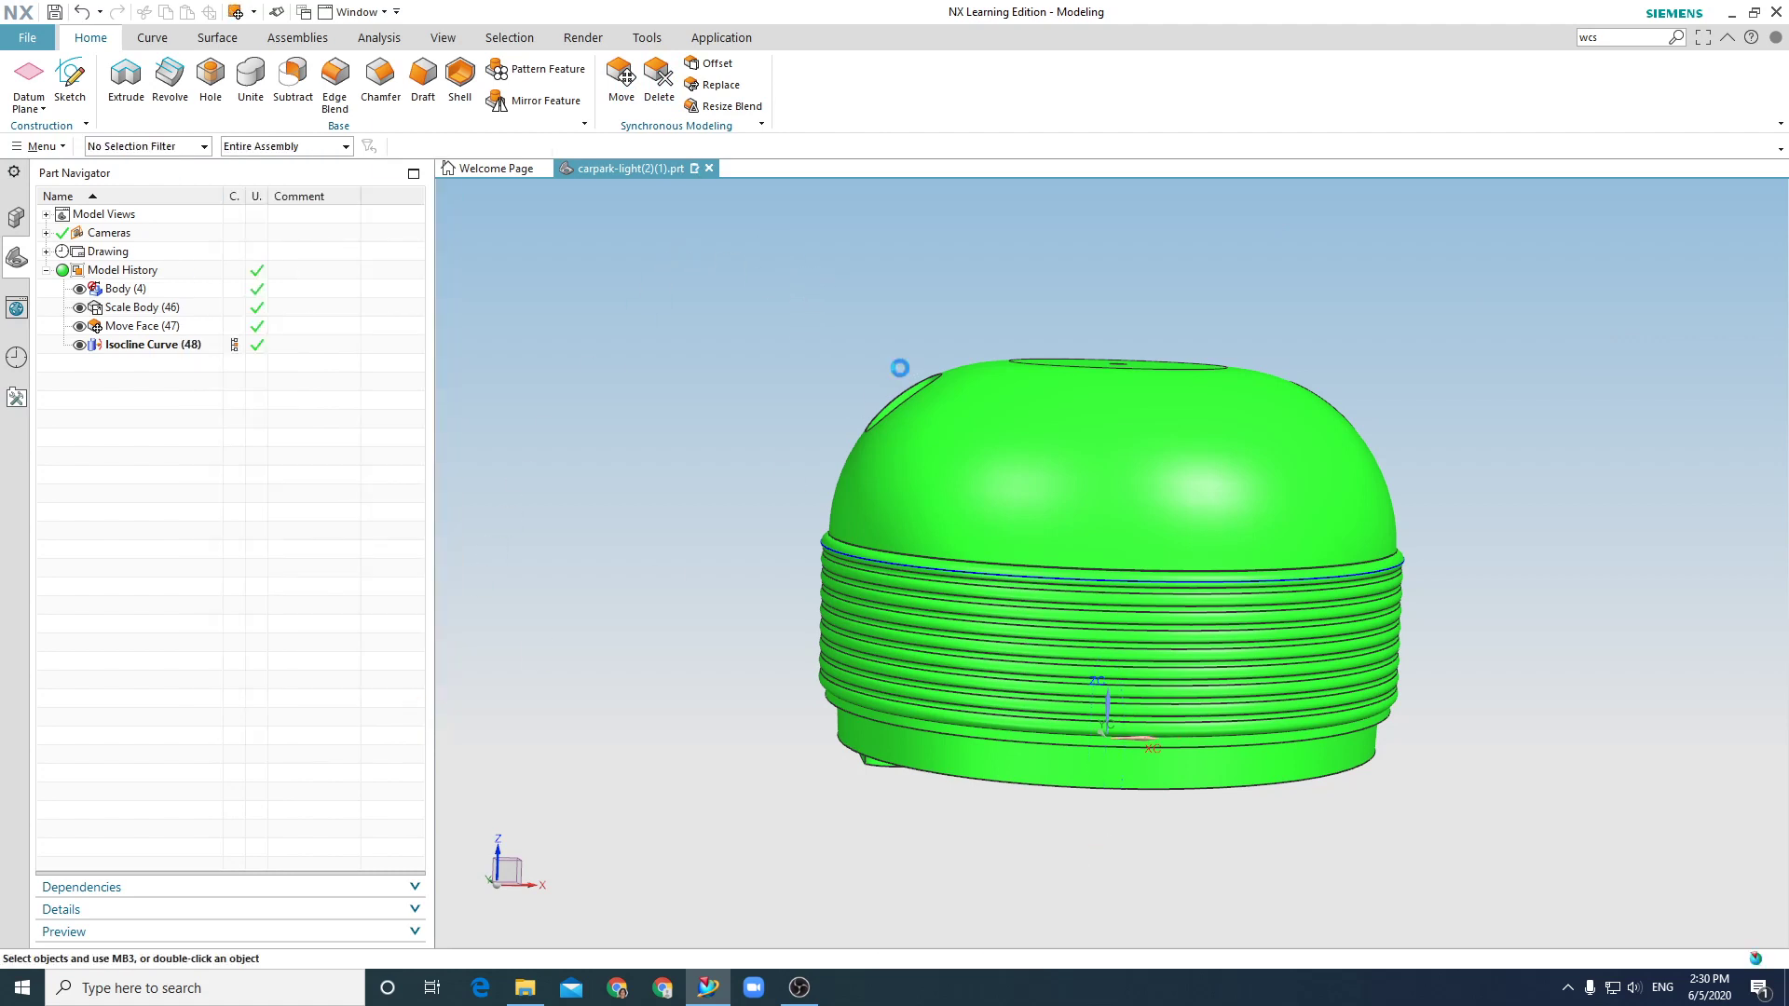
key("ctrl+t")
left_click_drag(615, 232, 1585, 870)
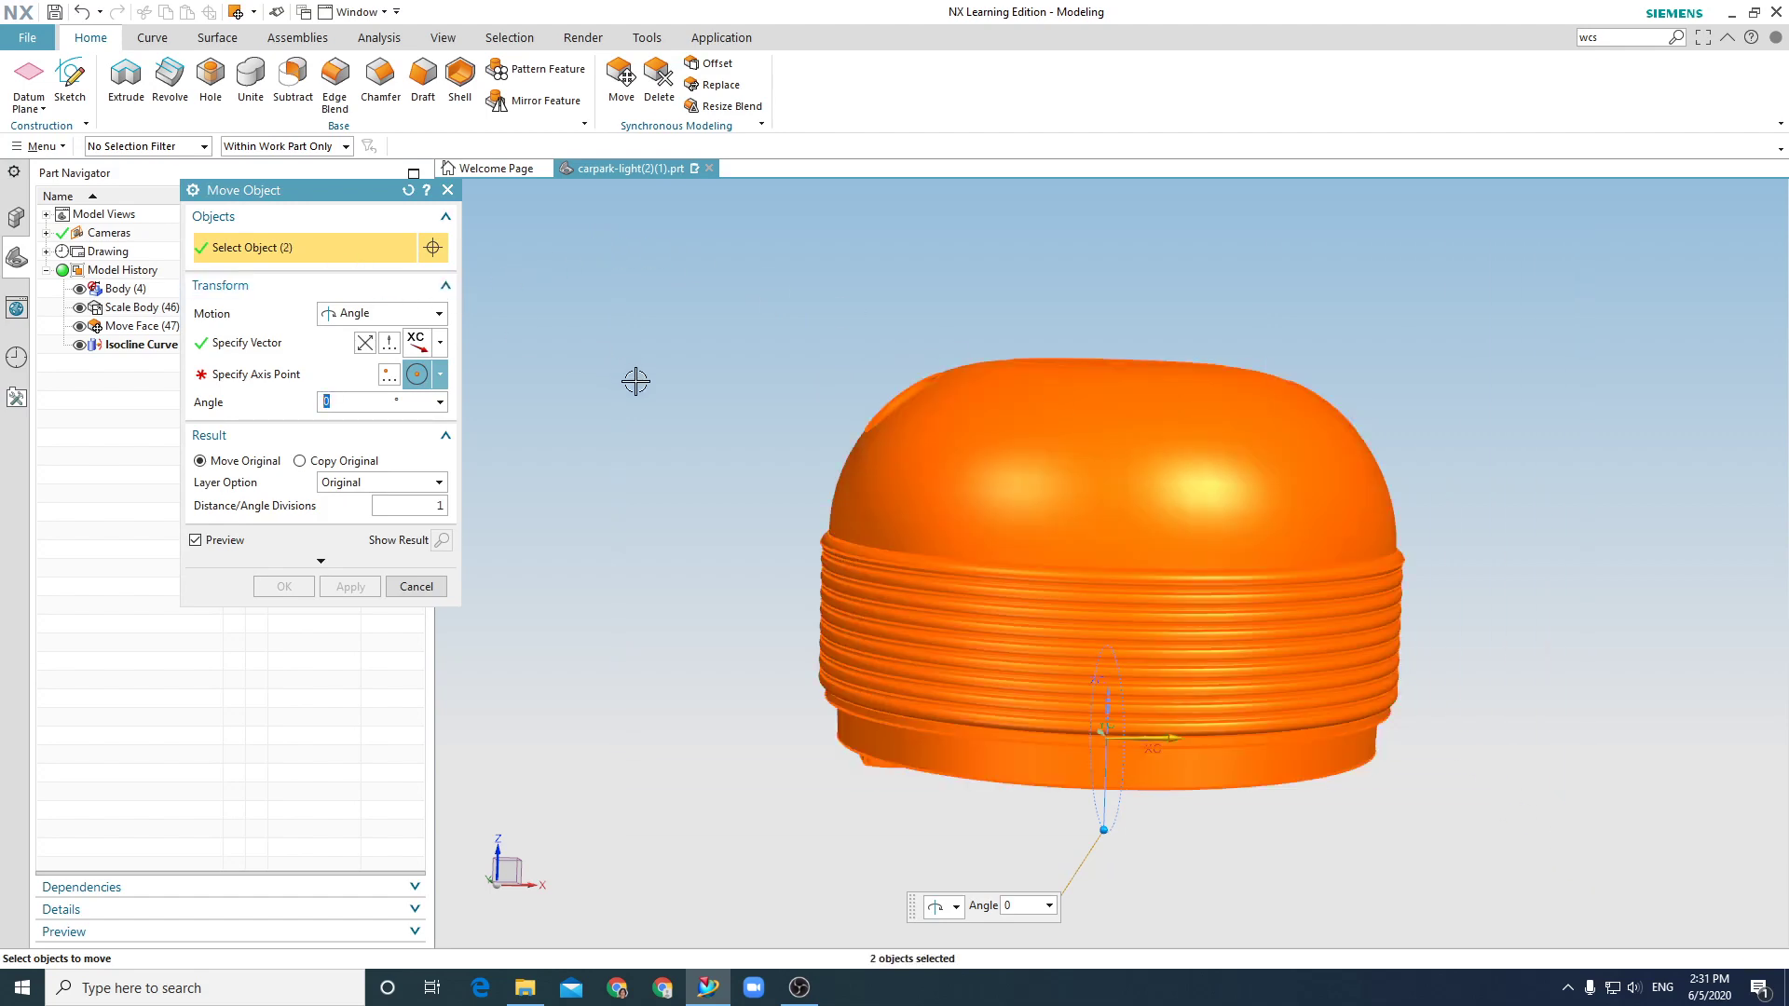
middle_click_drag(634, 376, 615, 353)
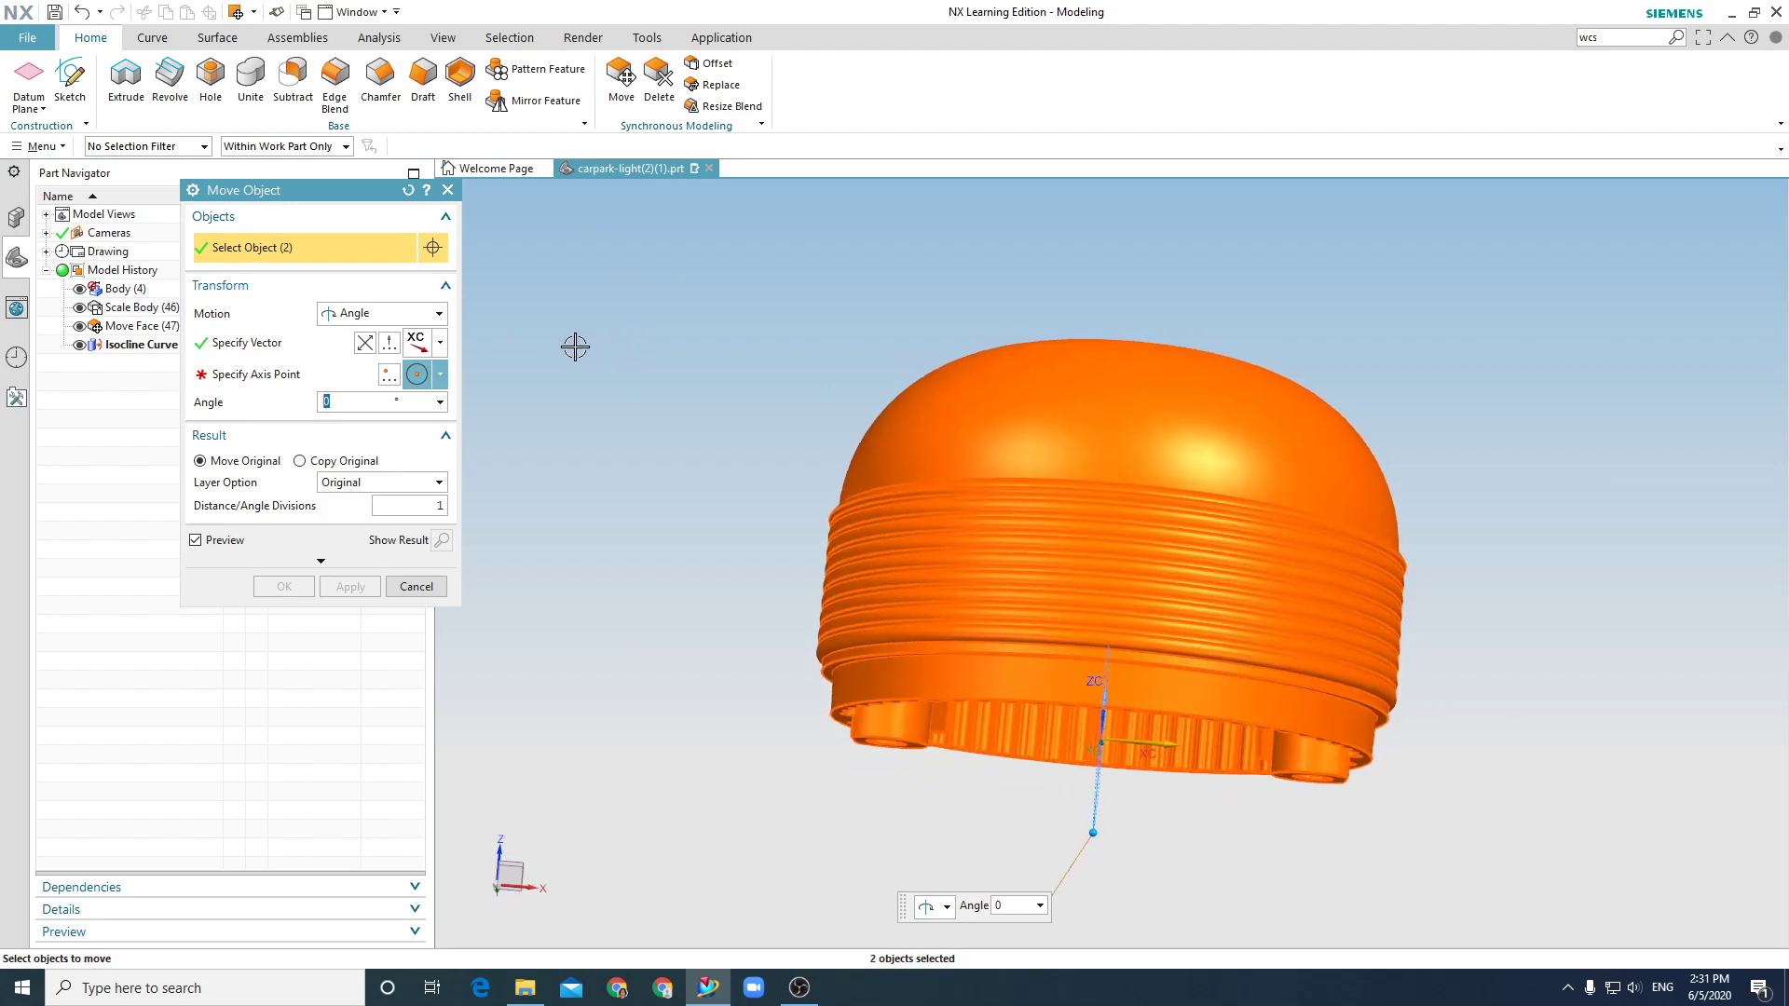
left_click(417, 315)
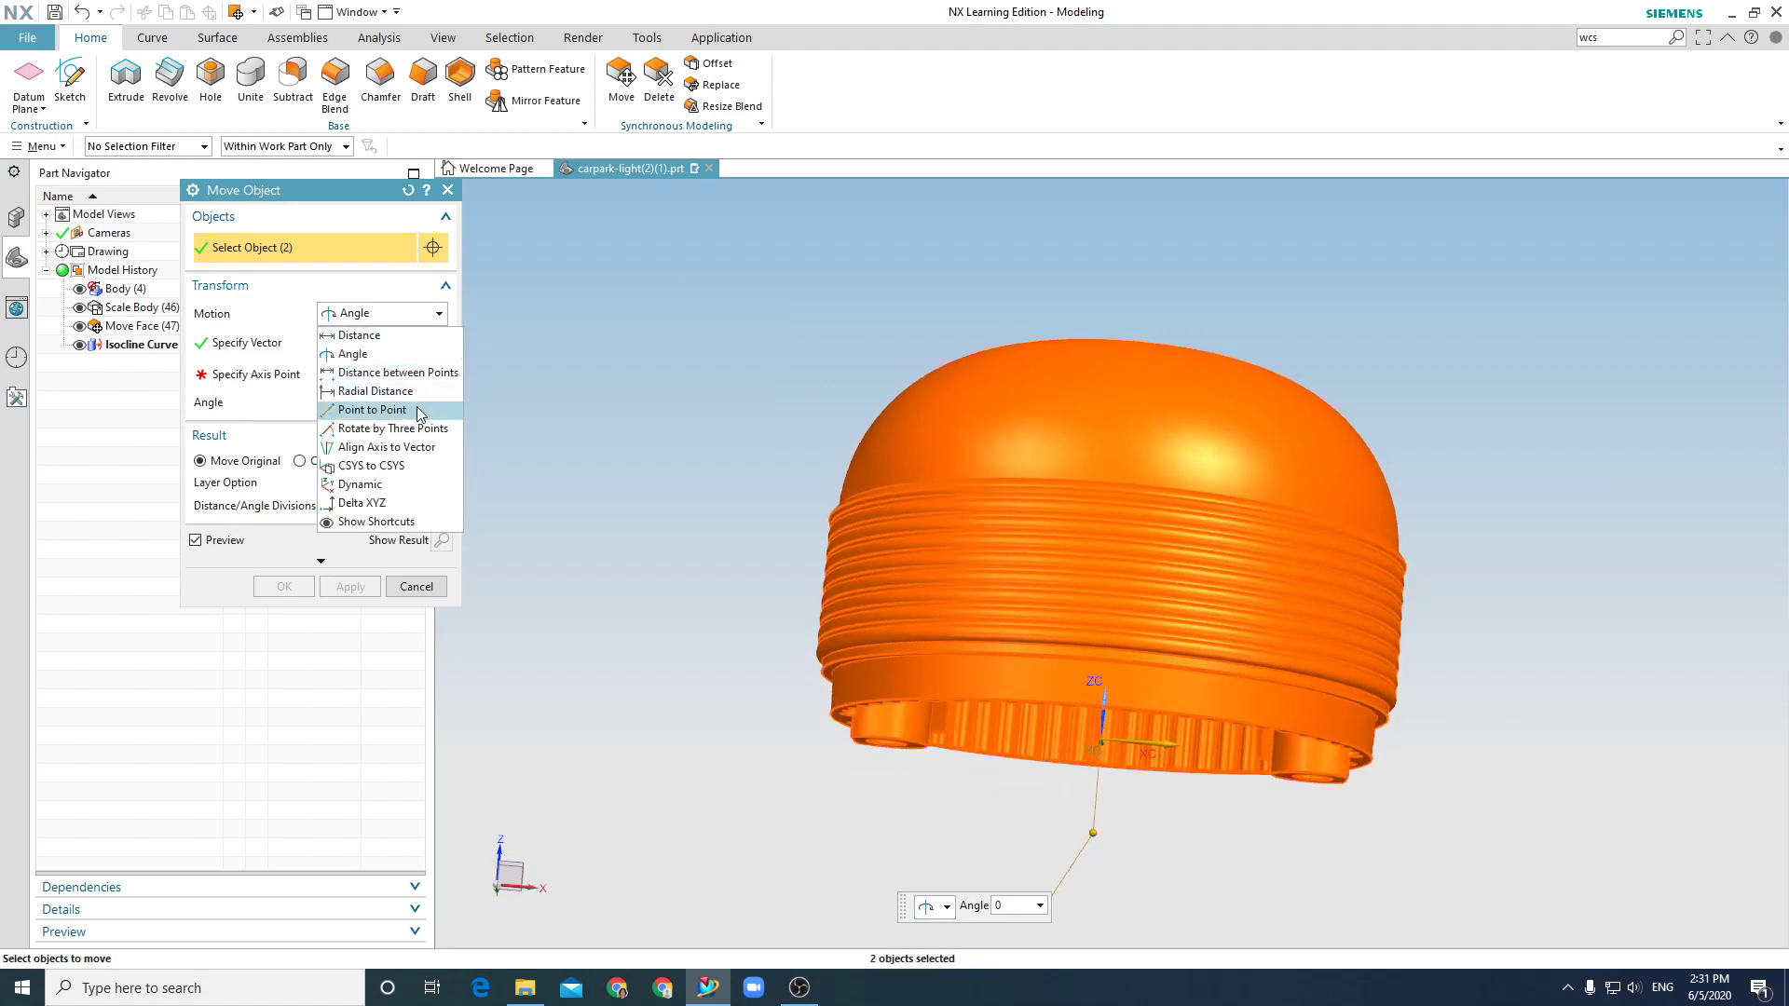
left_click(373, 410)
Set the move's from point to the arc centre of the parting isocline curve.
left_click(390, 344)
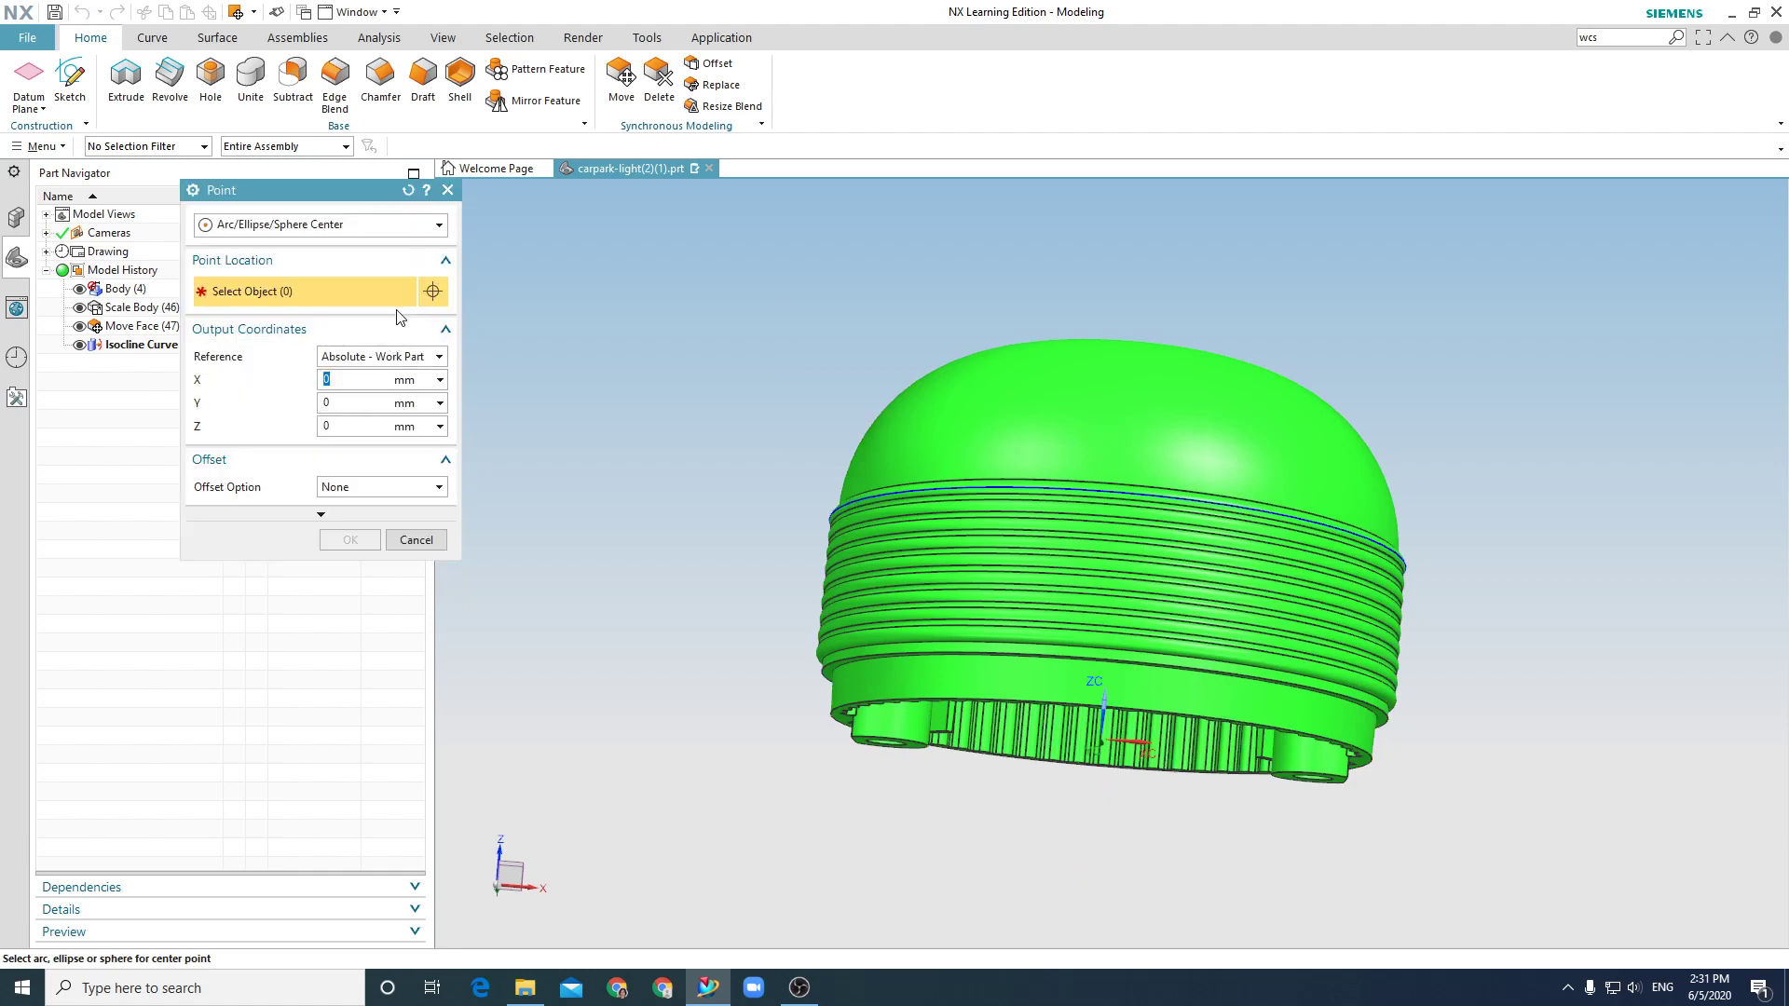
left_click(859, 503)
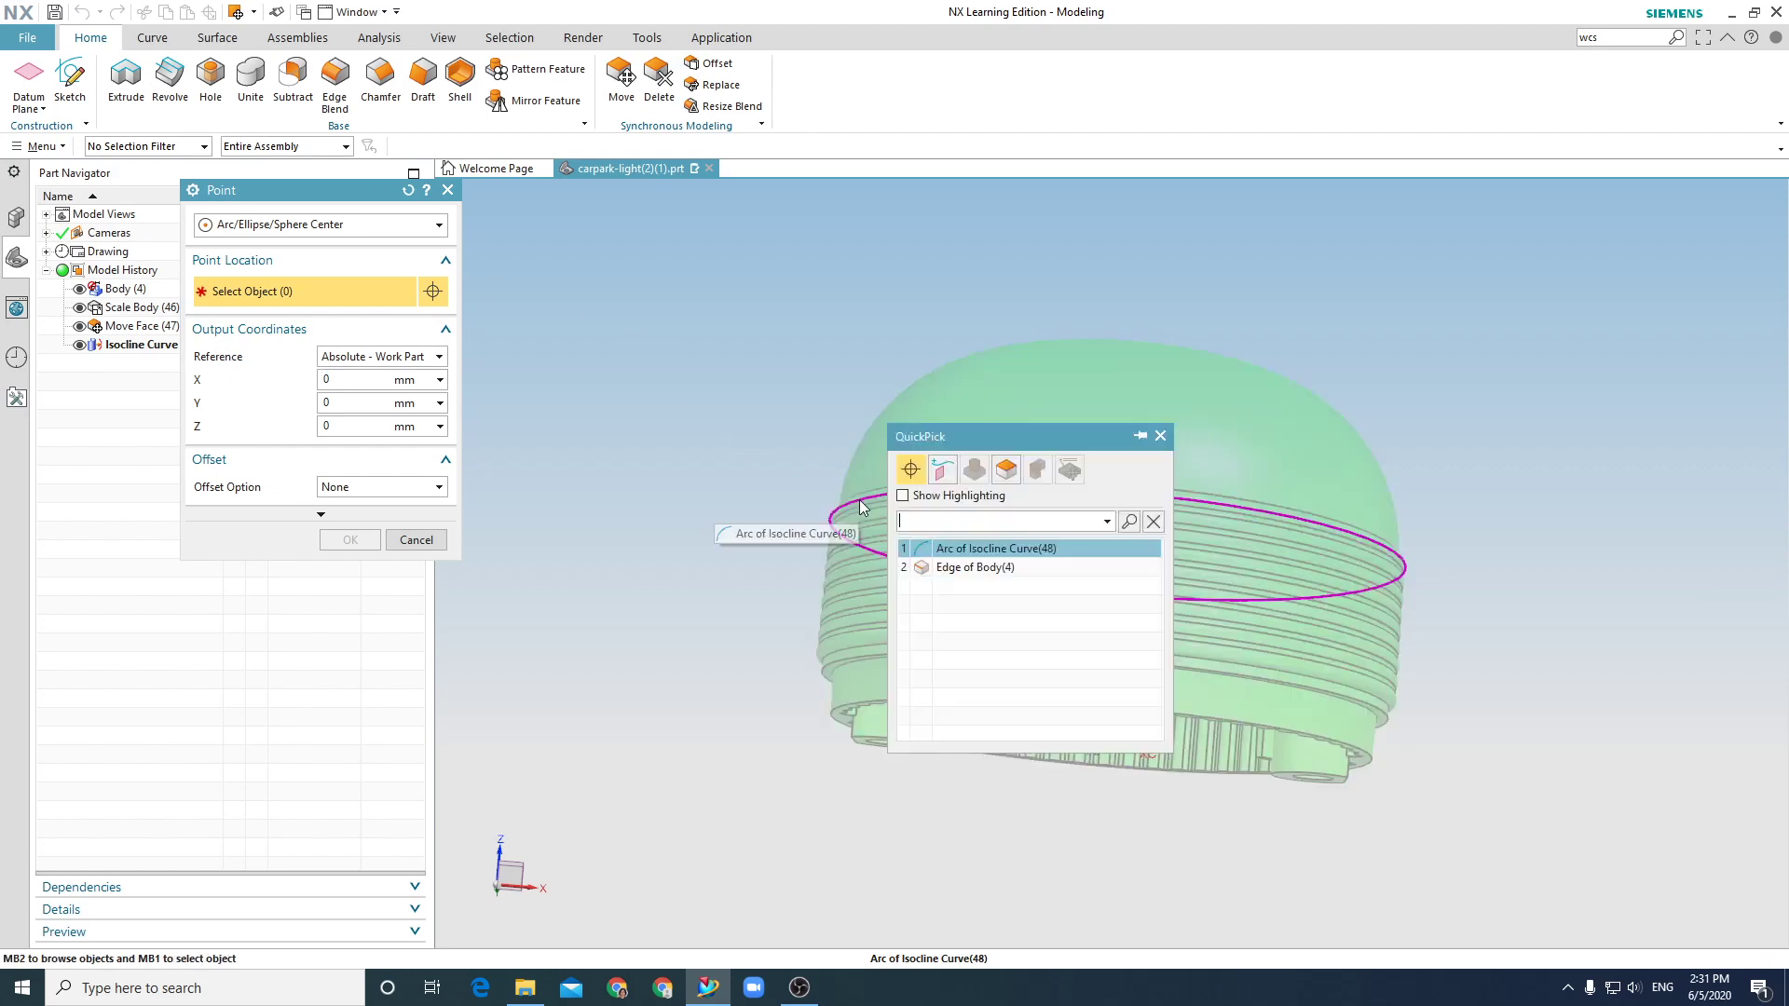
left_click(969, 550)
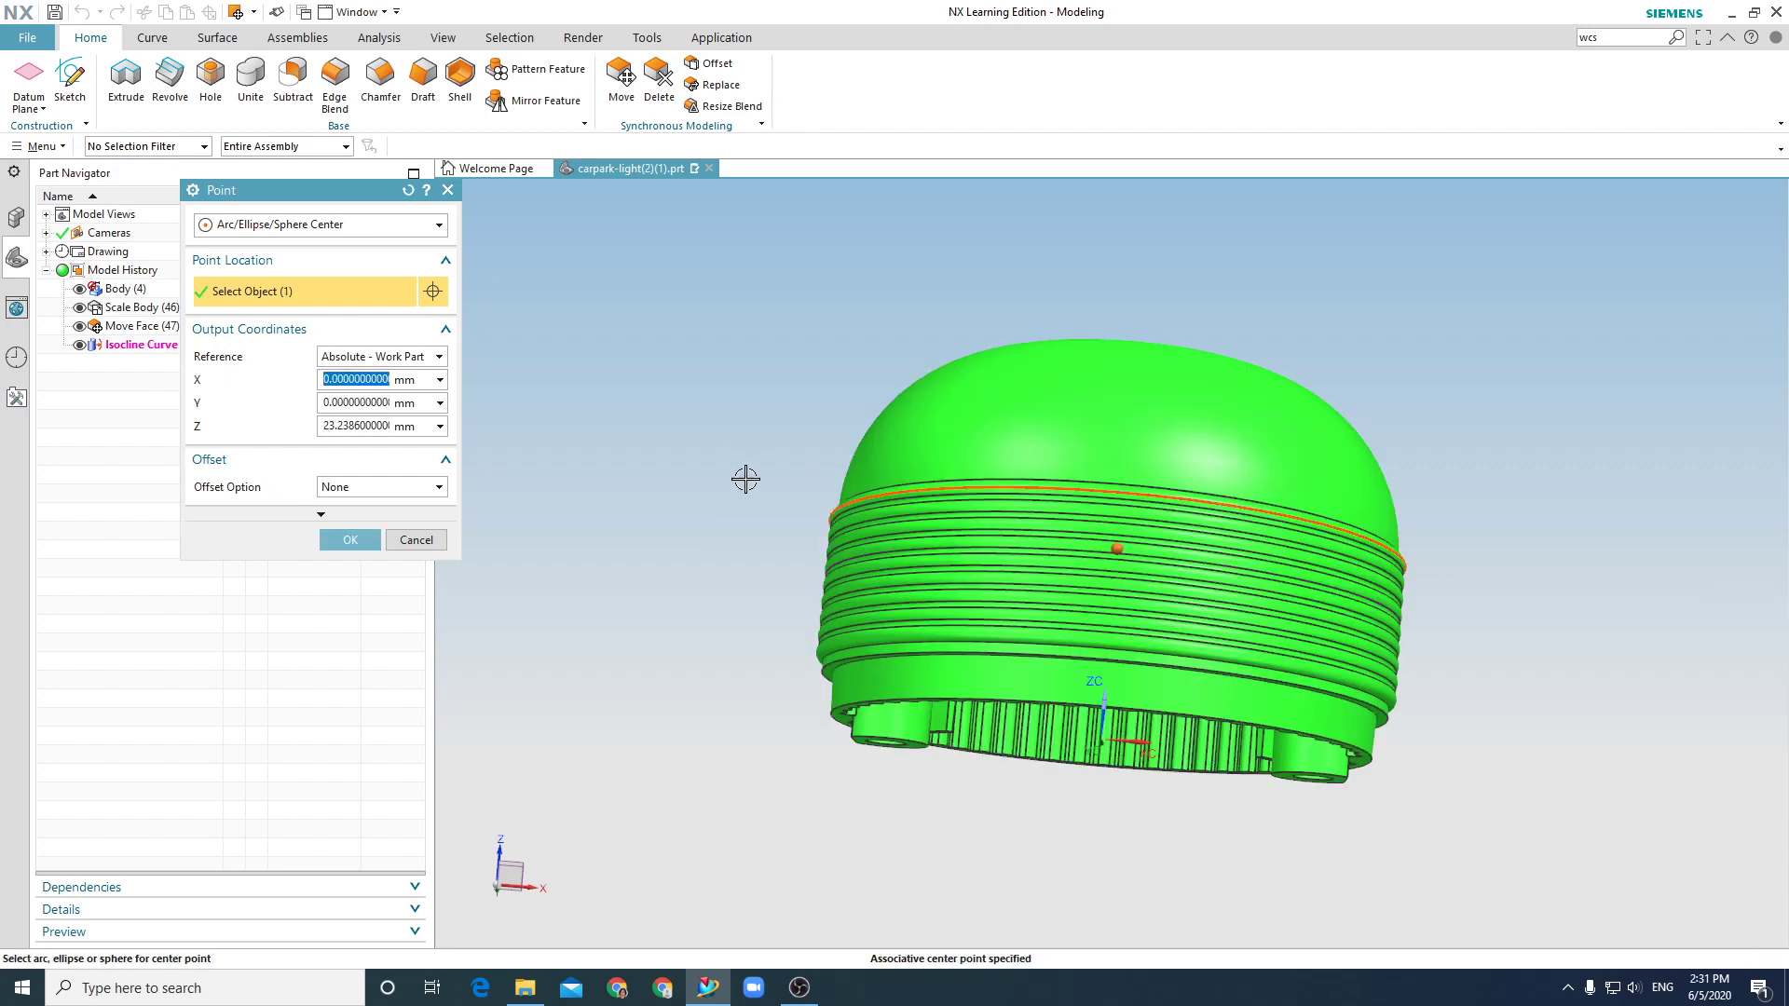
left_click(362, 544)
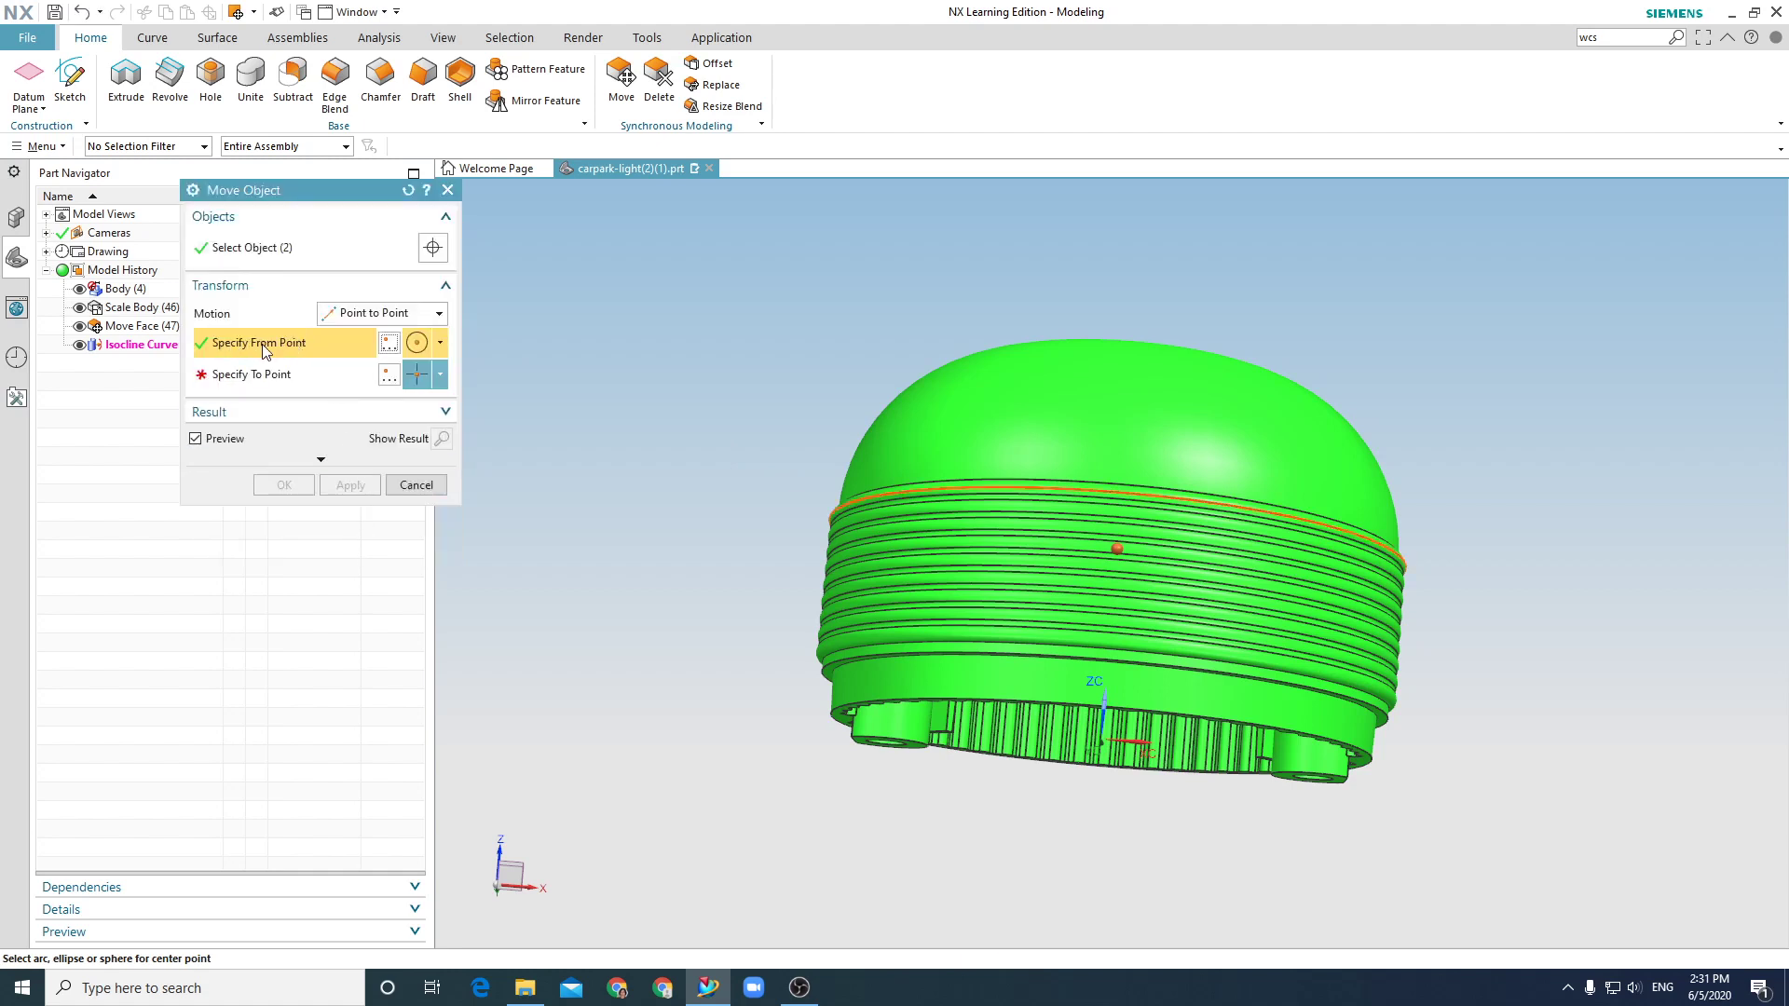
Set the move's to point to X 0, Y 0, Z 0 using the Absolute - Work Part reference.
left_click(273, 374)
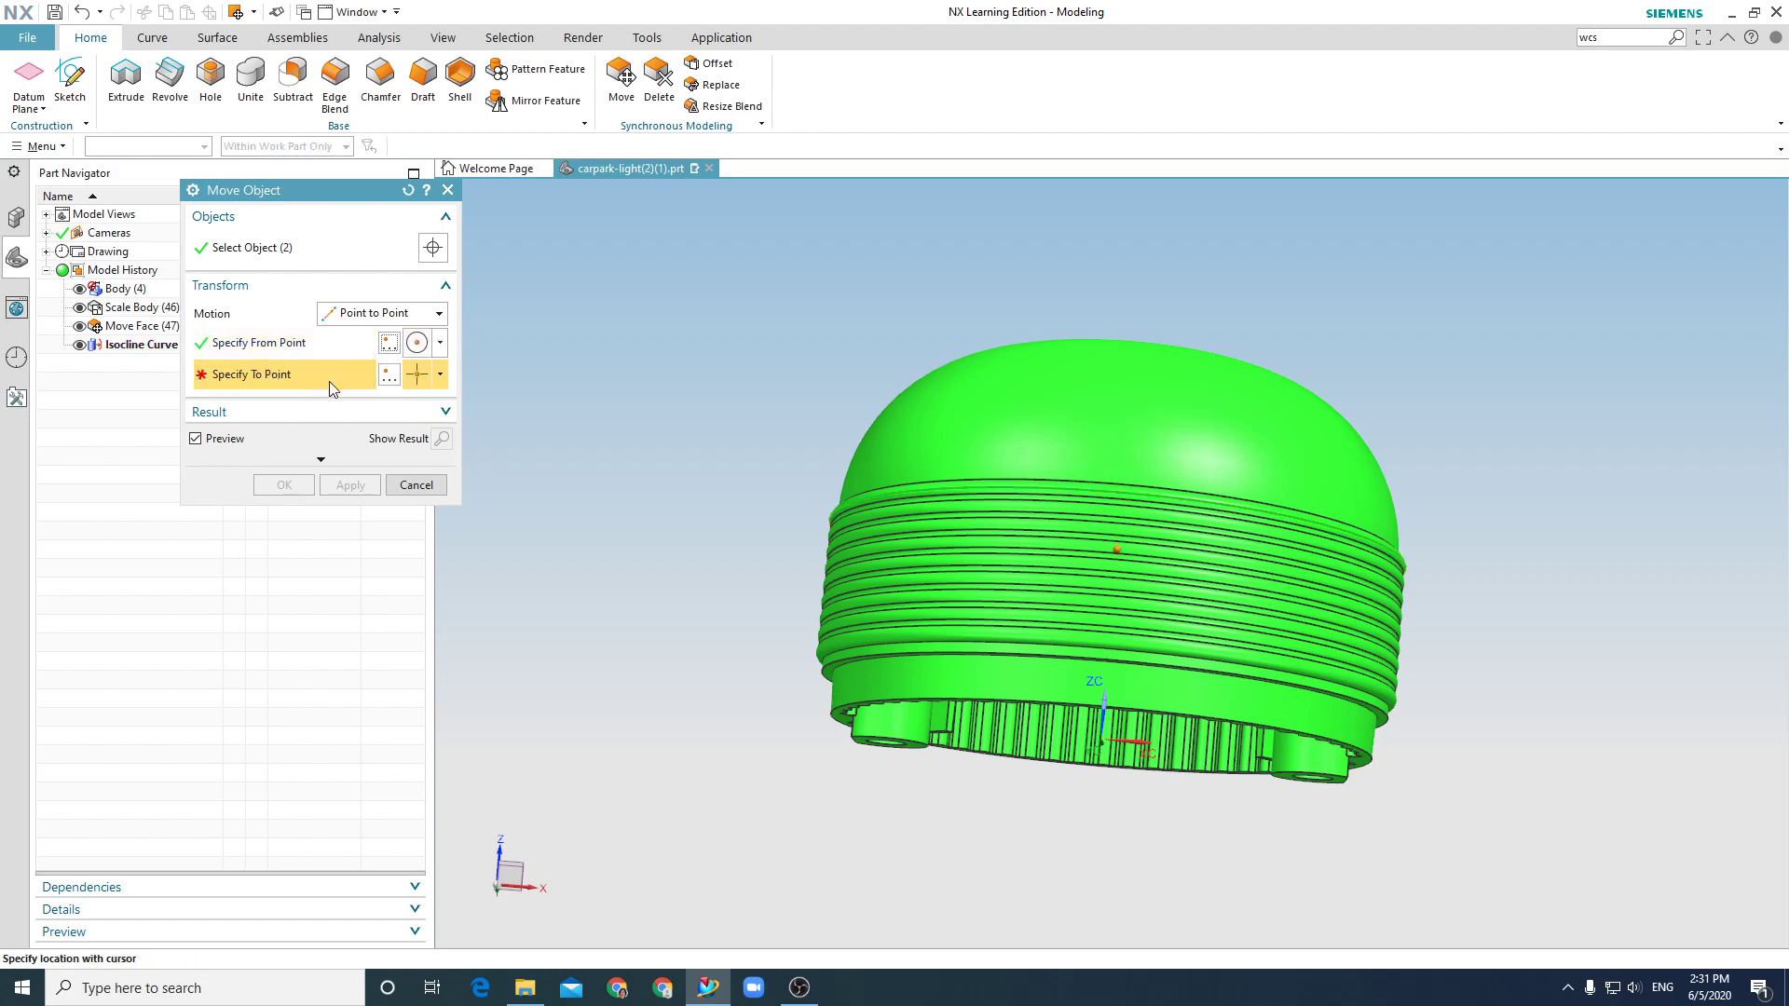
left_click(390, 375)
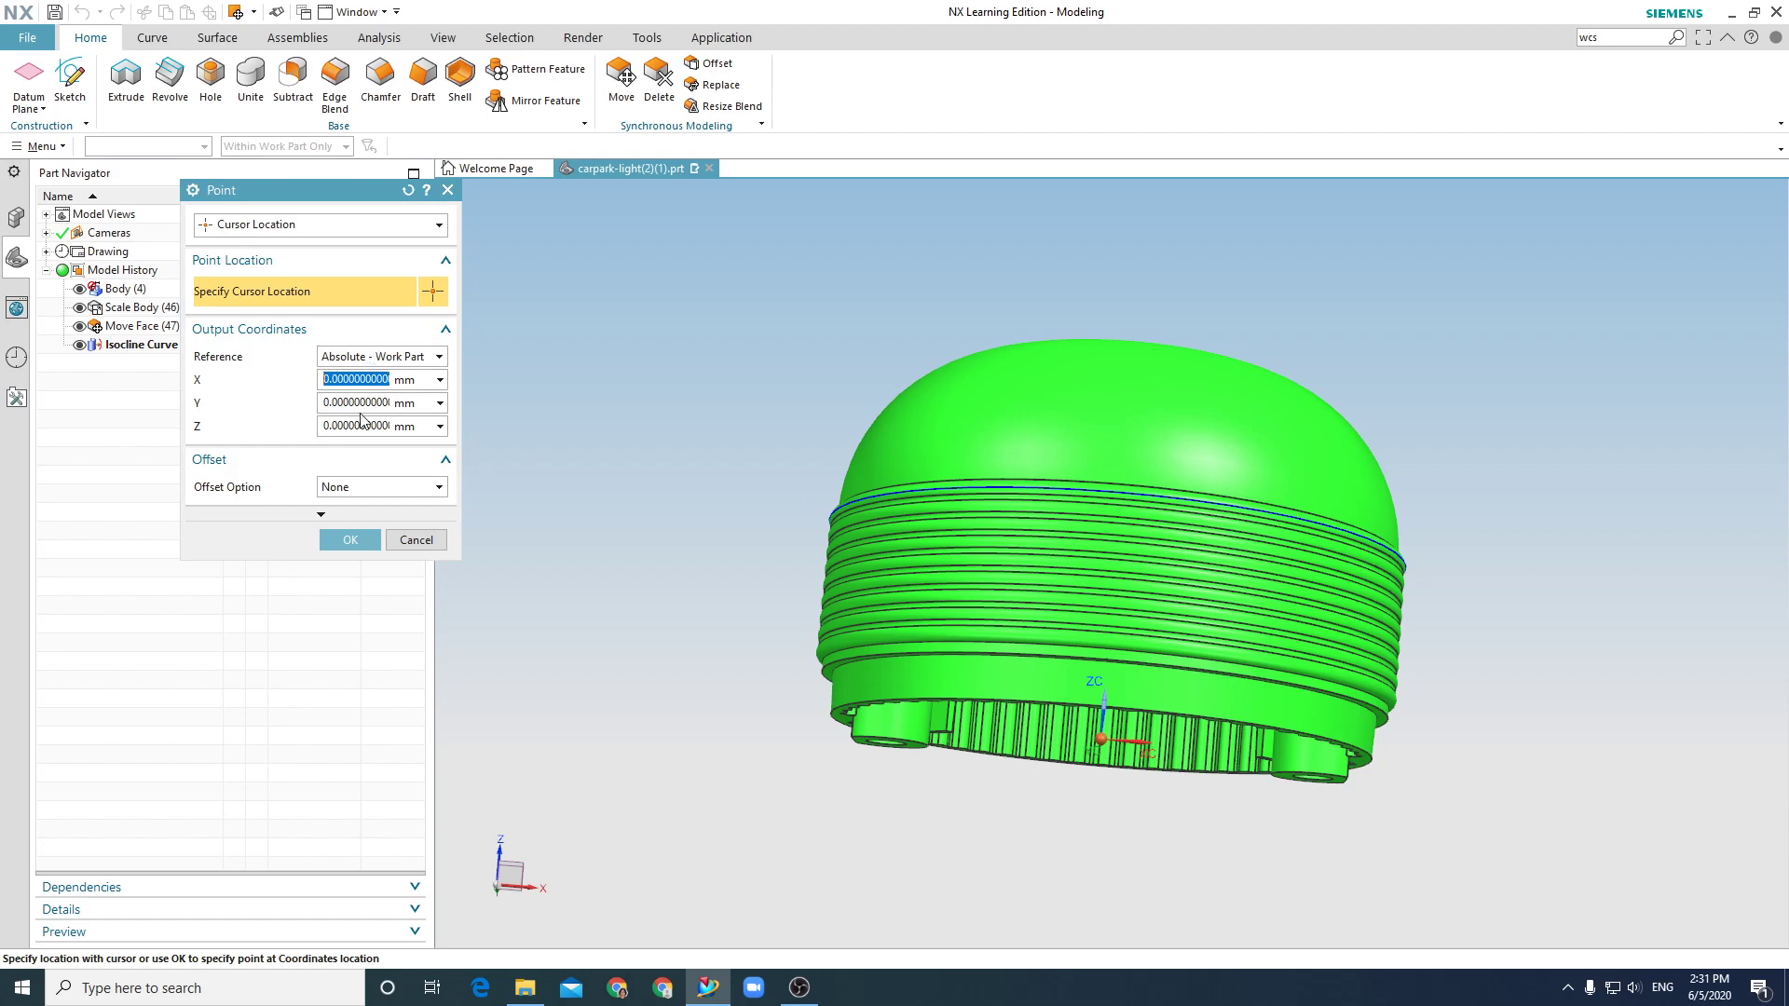
left_click(363, 360)
left_click(363, 374)
left_click(351, 540)
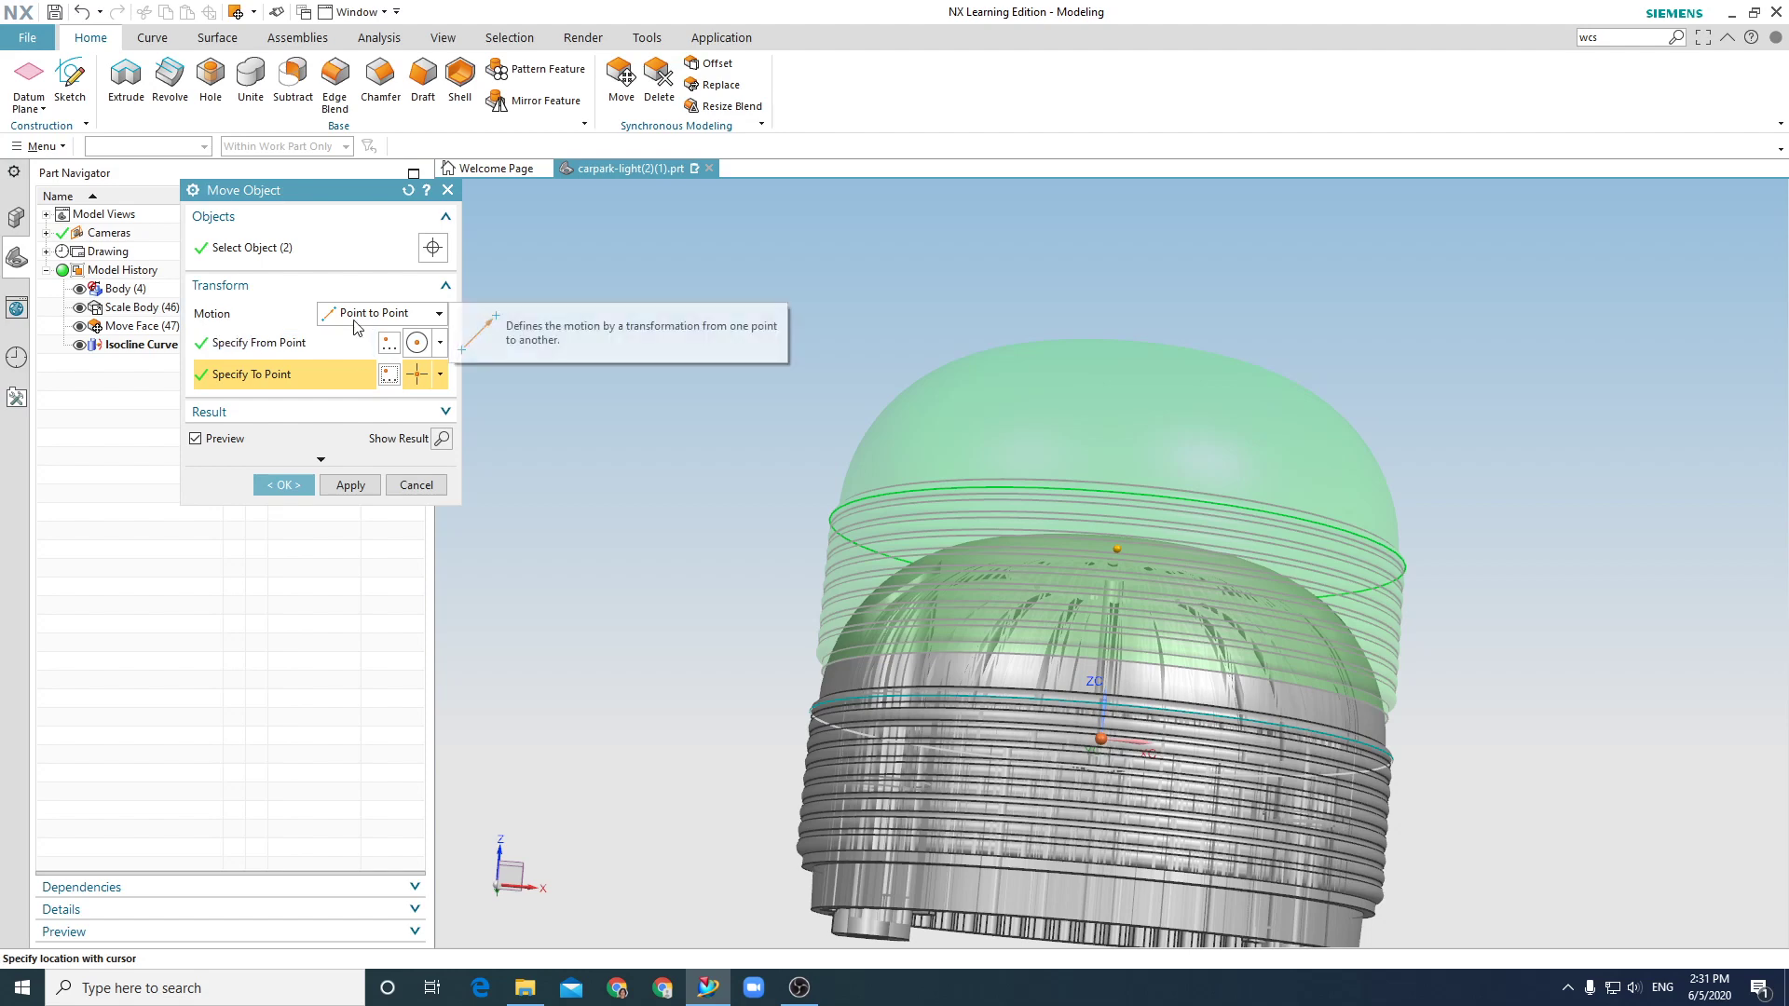
Review the from and to points, then complete the move of the light and its isocline curve.
left_click(297, 347)
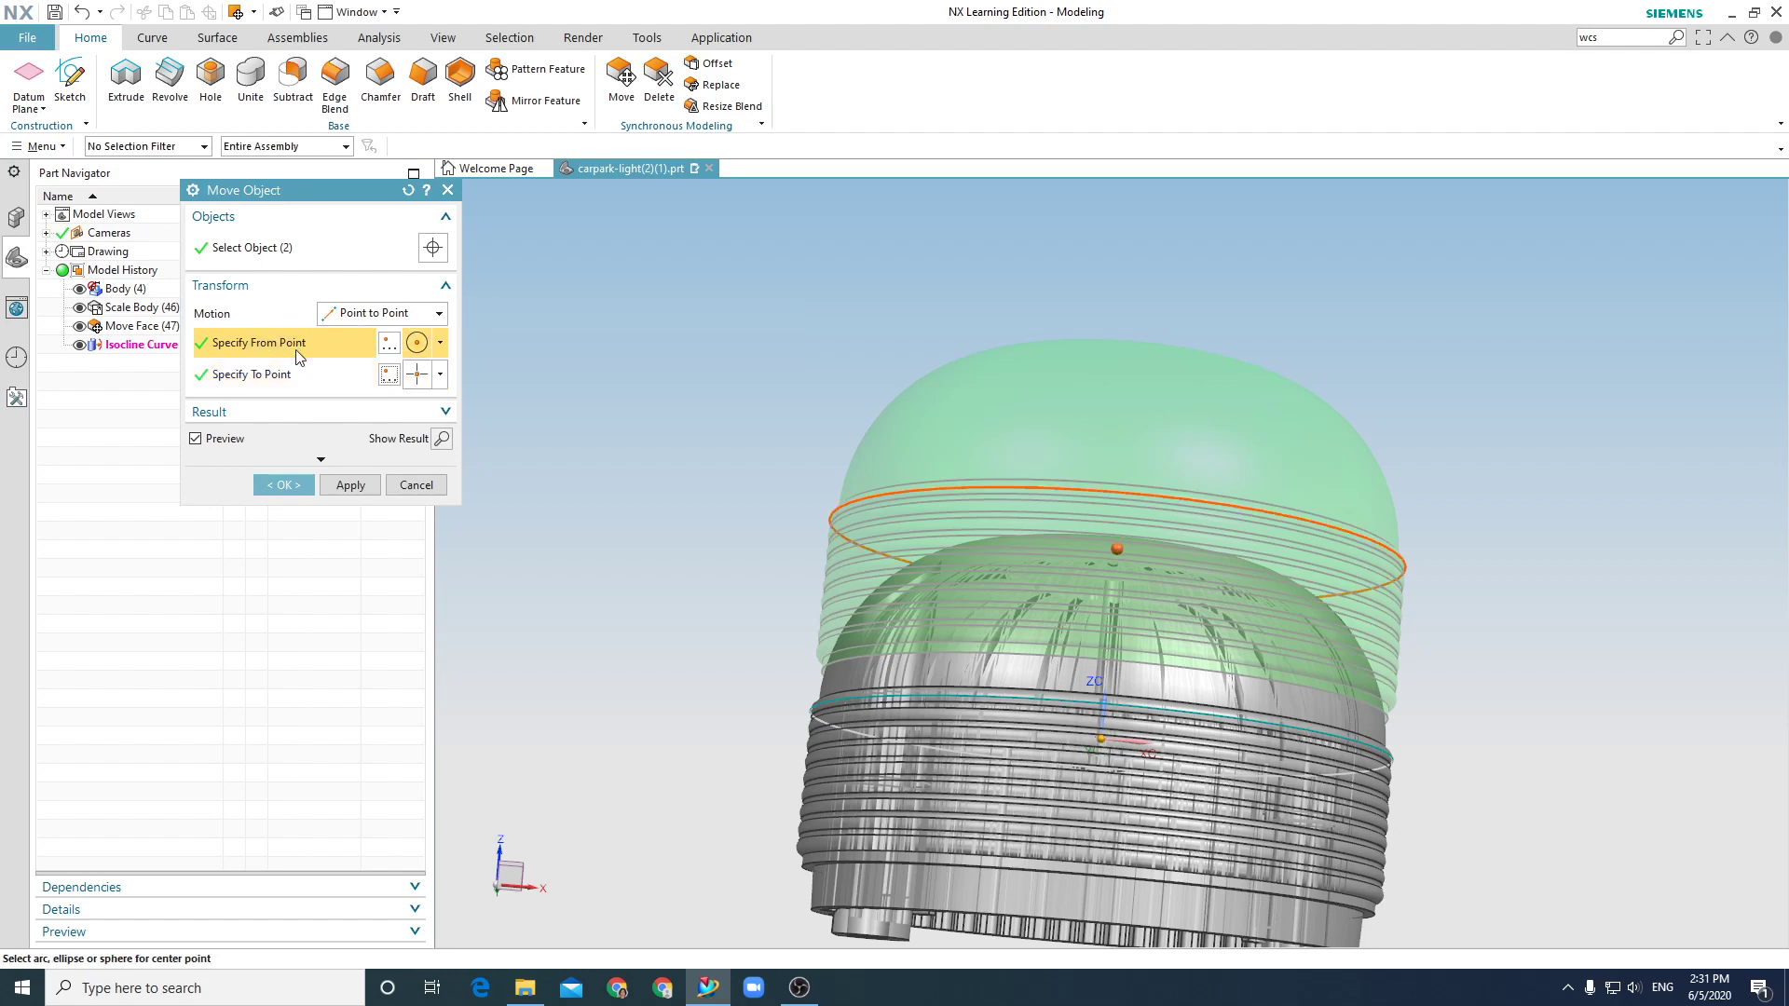
left_click(293, 378)
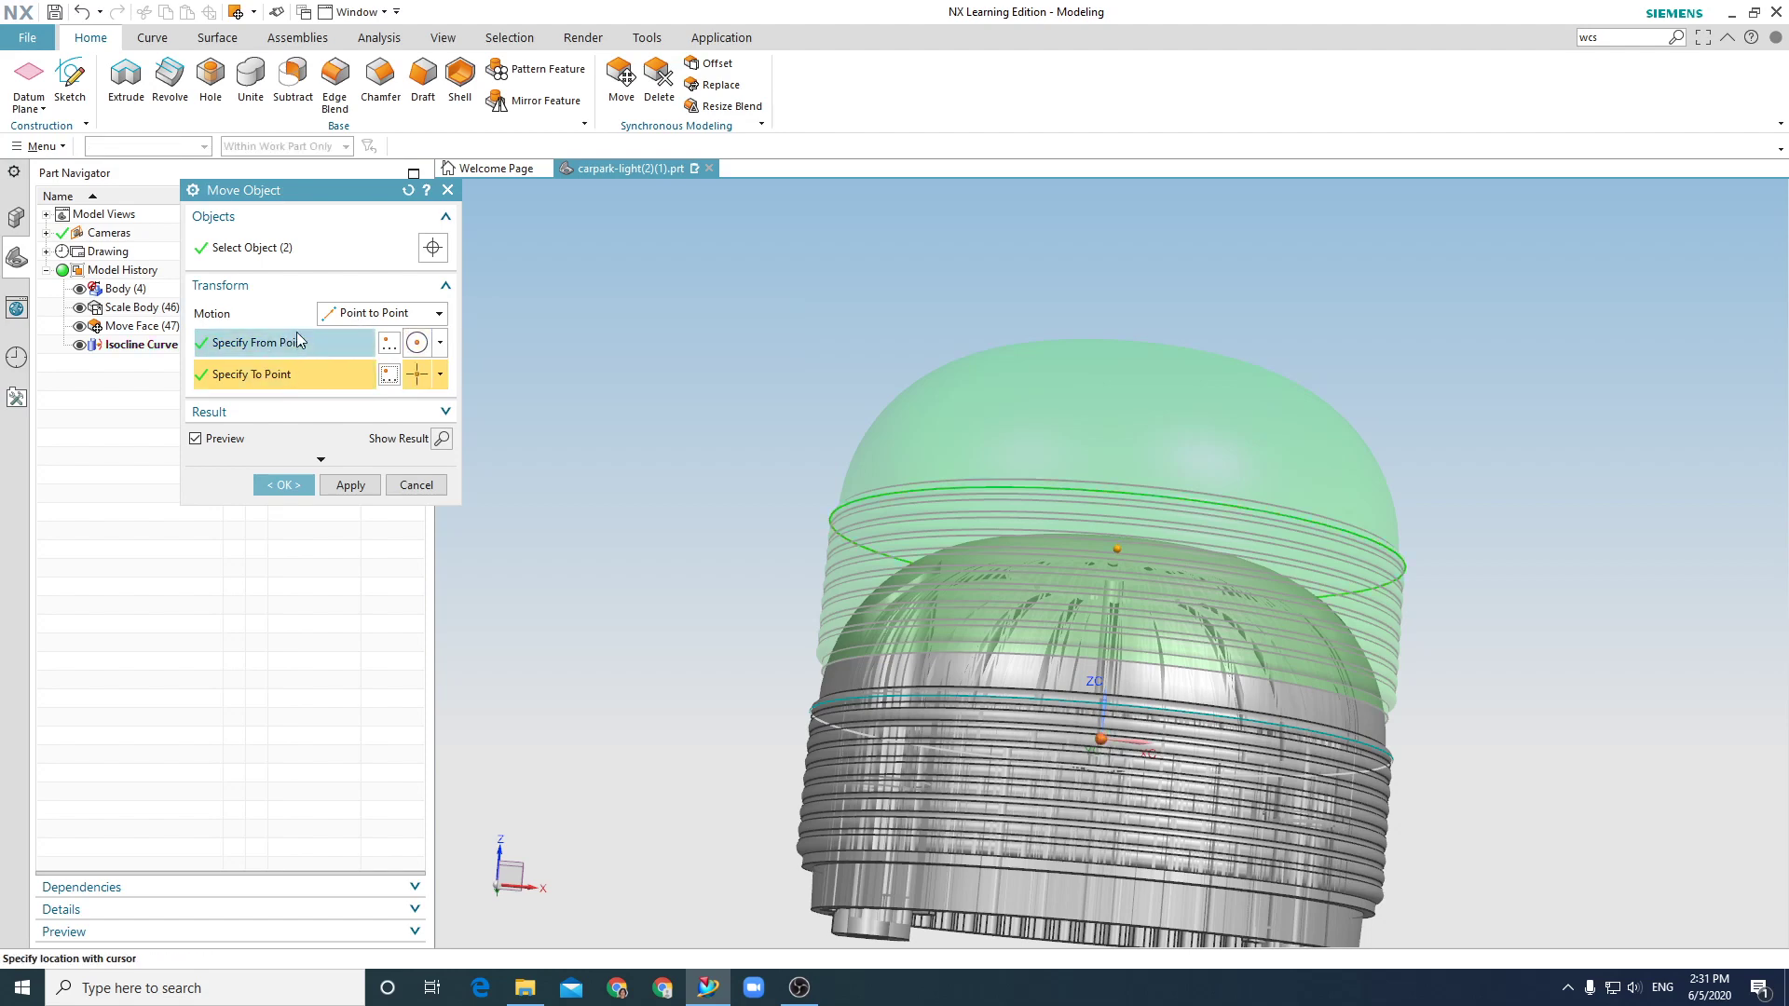
left_click(298, 345)
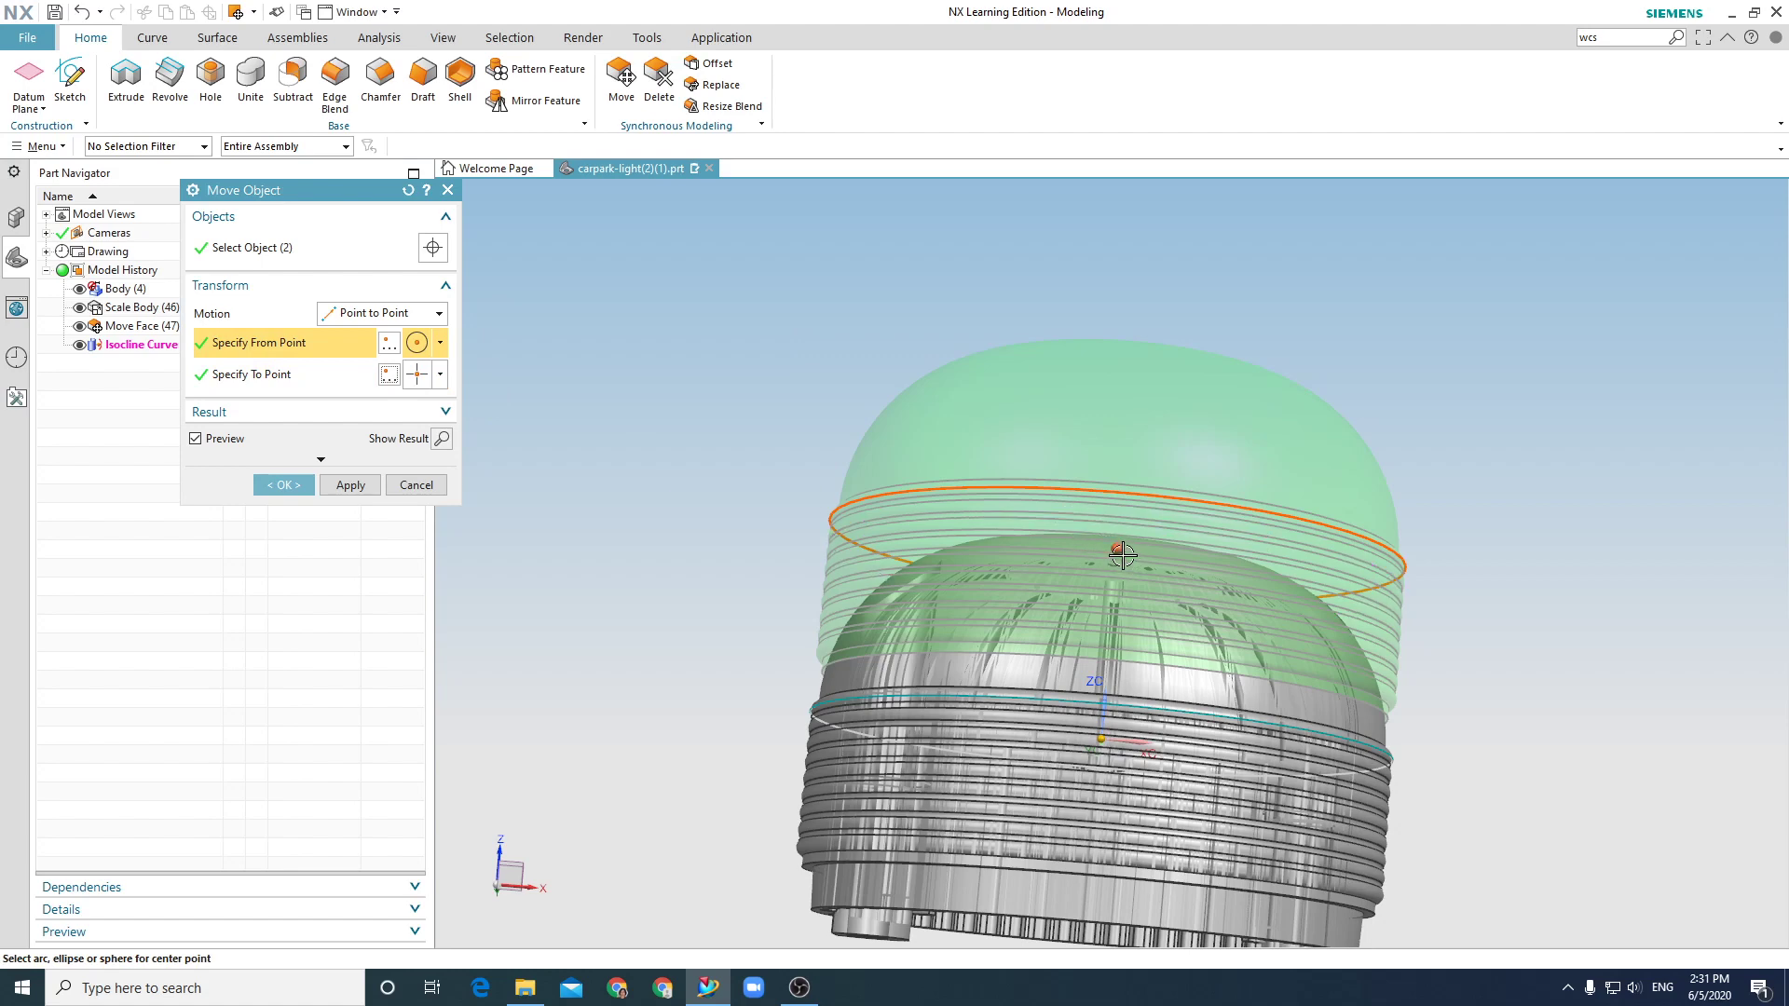
left_click(279, 376)
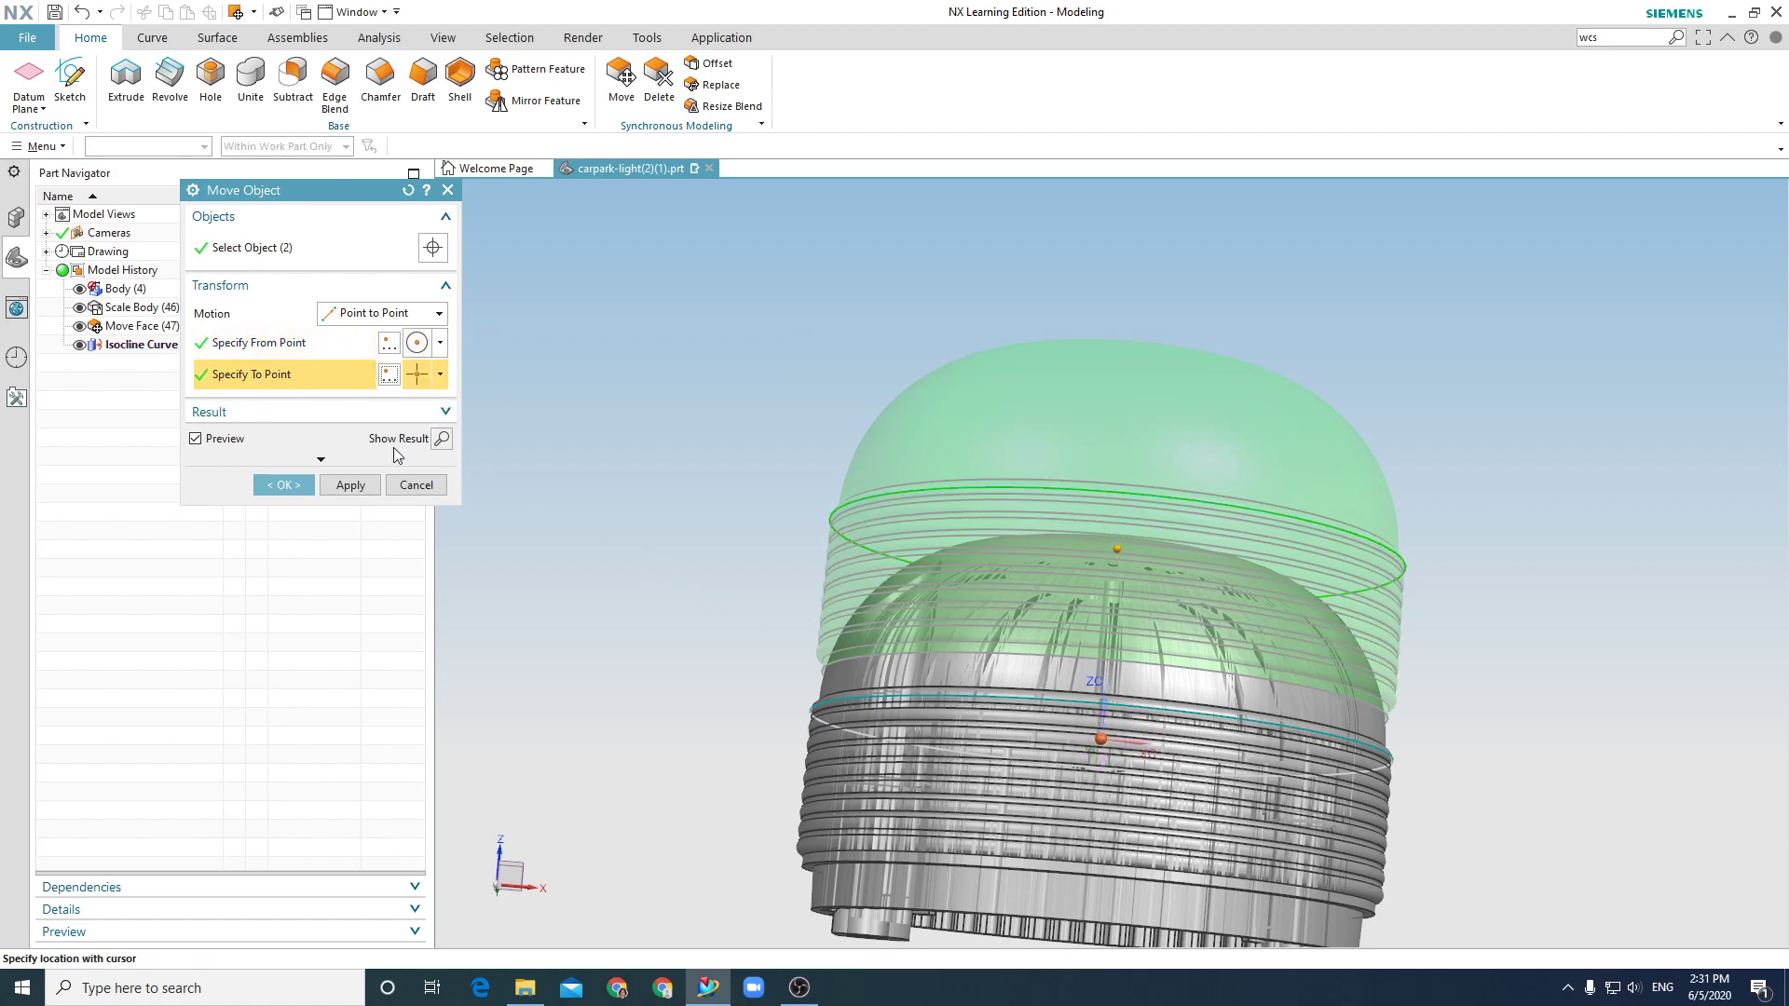
left_click(285, 484)
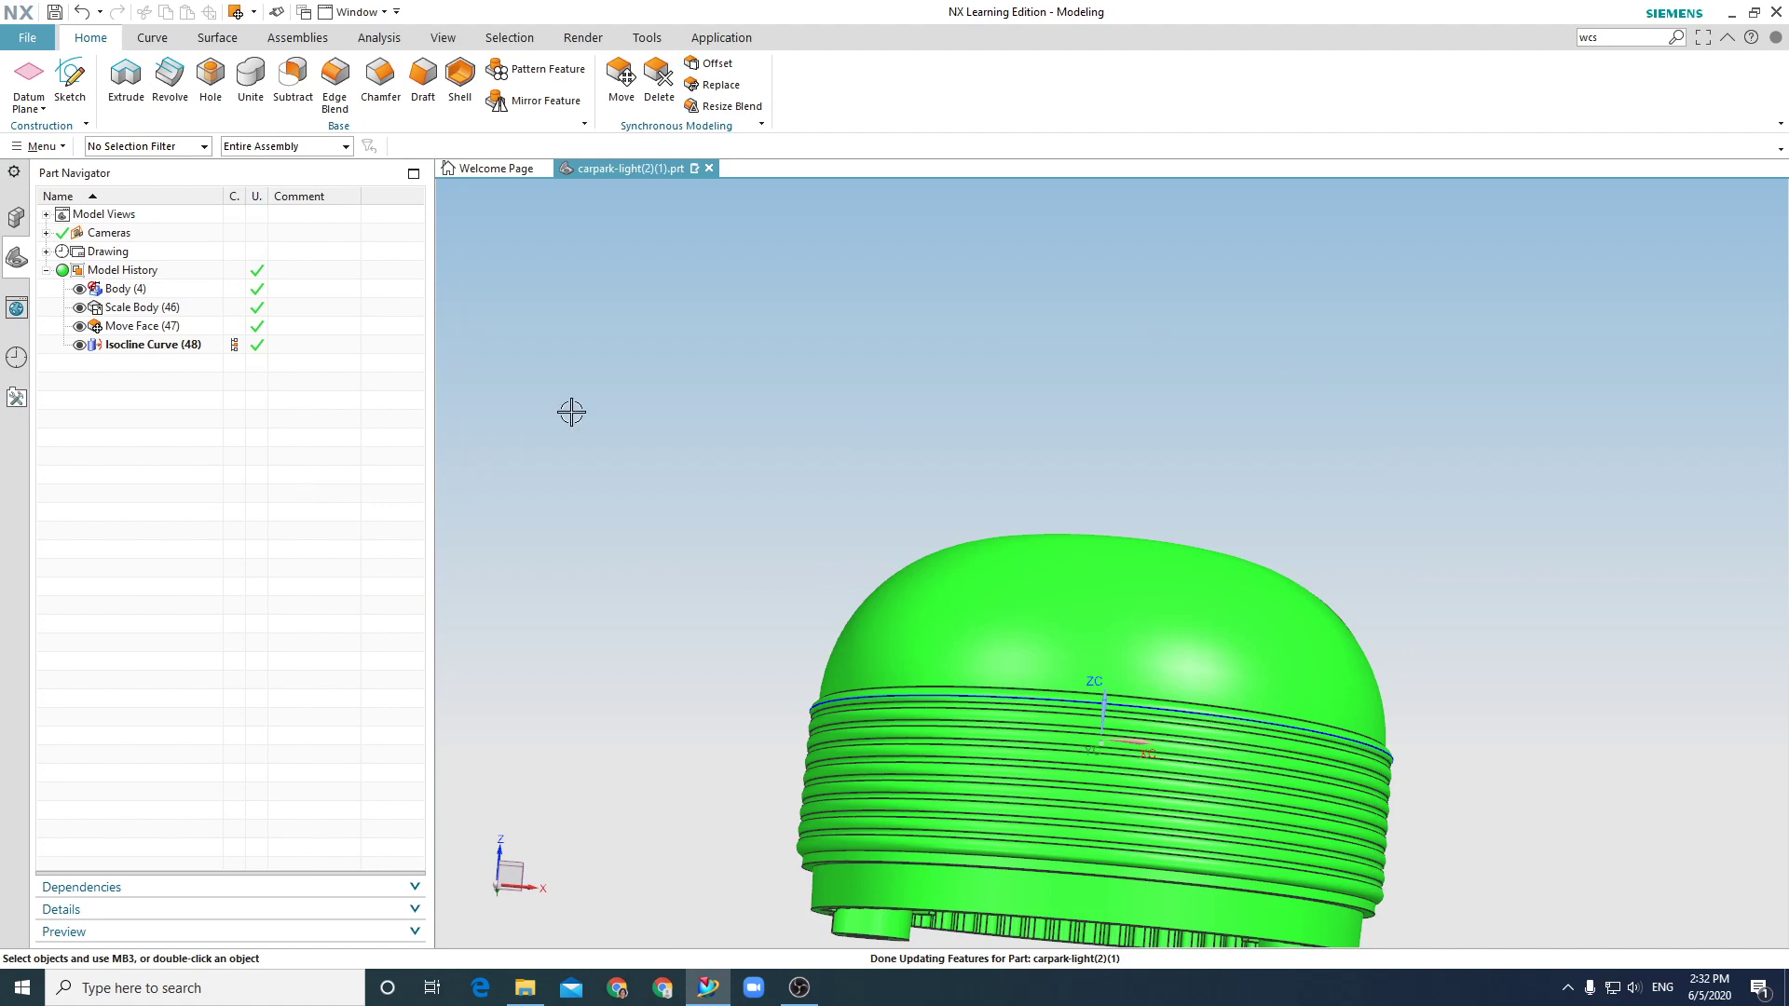
key("Home")
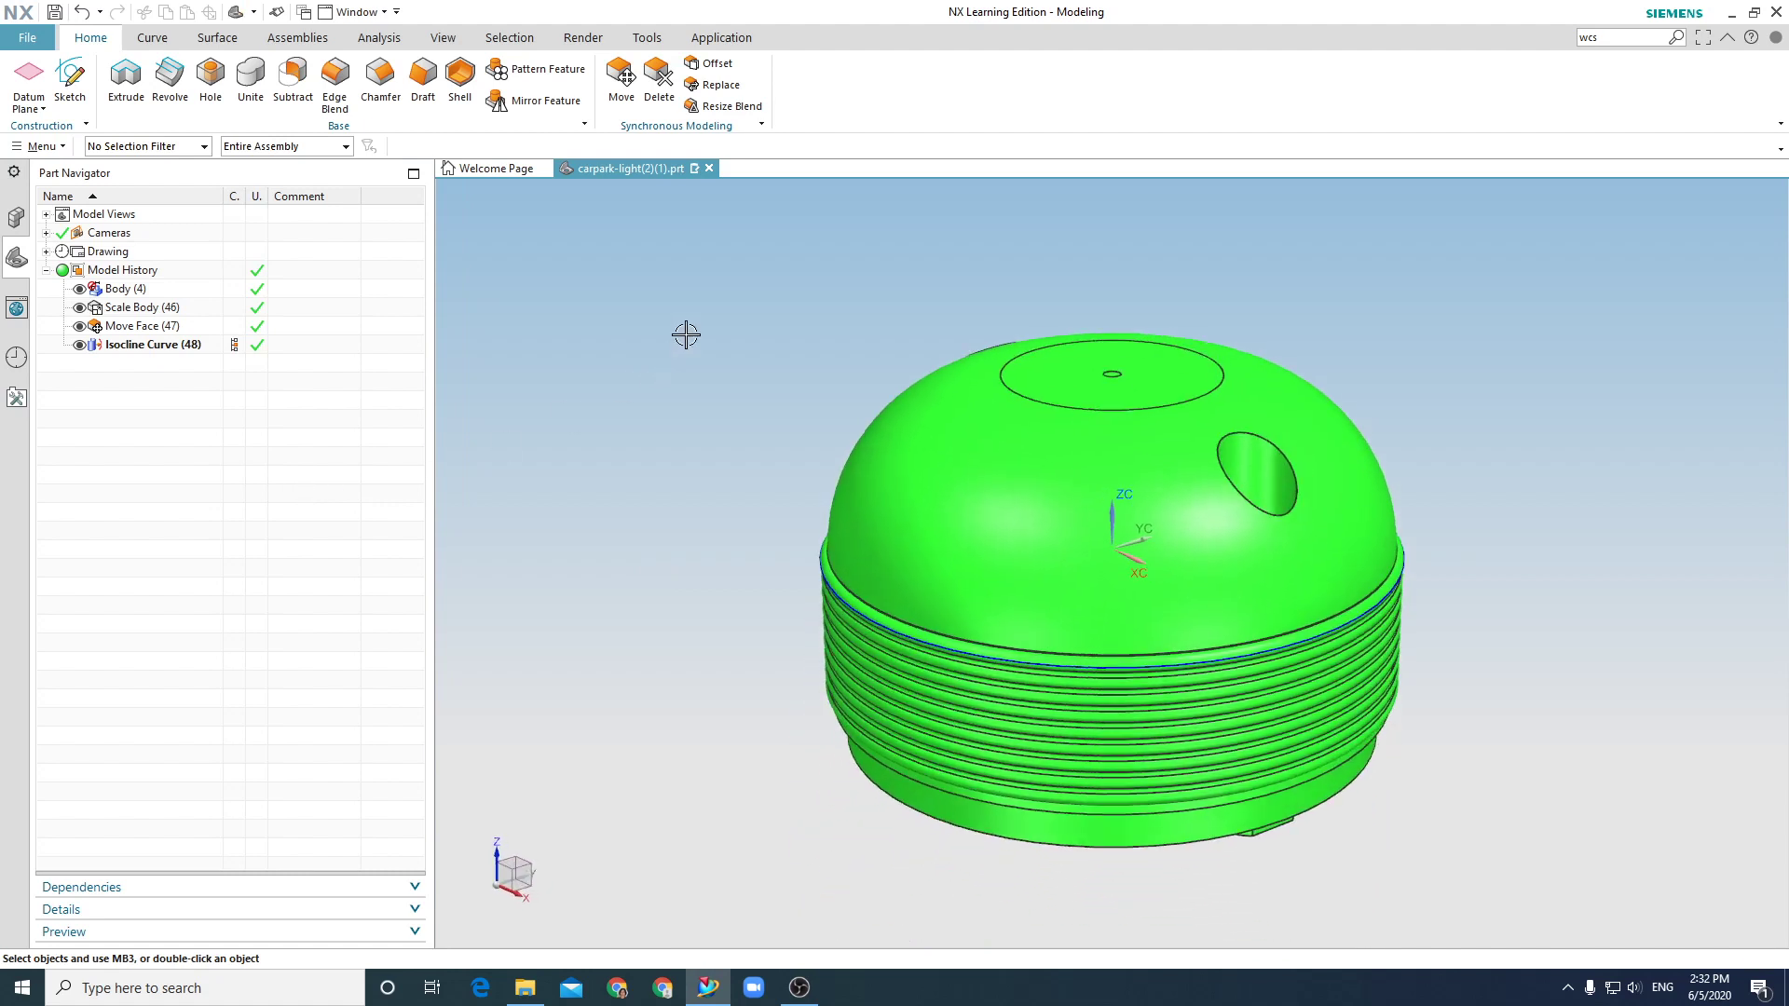
mouse_move(723, 347)
middle_mouse_down()
mouse_move(718, 267)
mouse_move(702, 342)
middle_mouse_up()
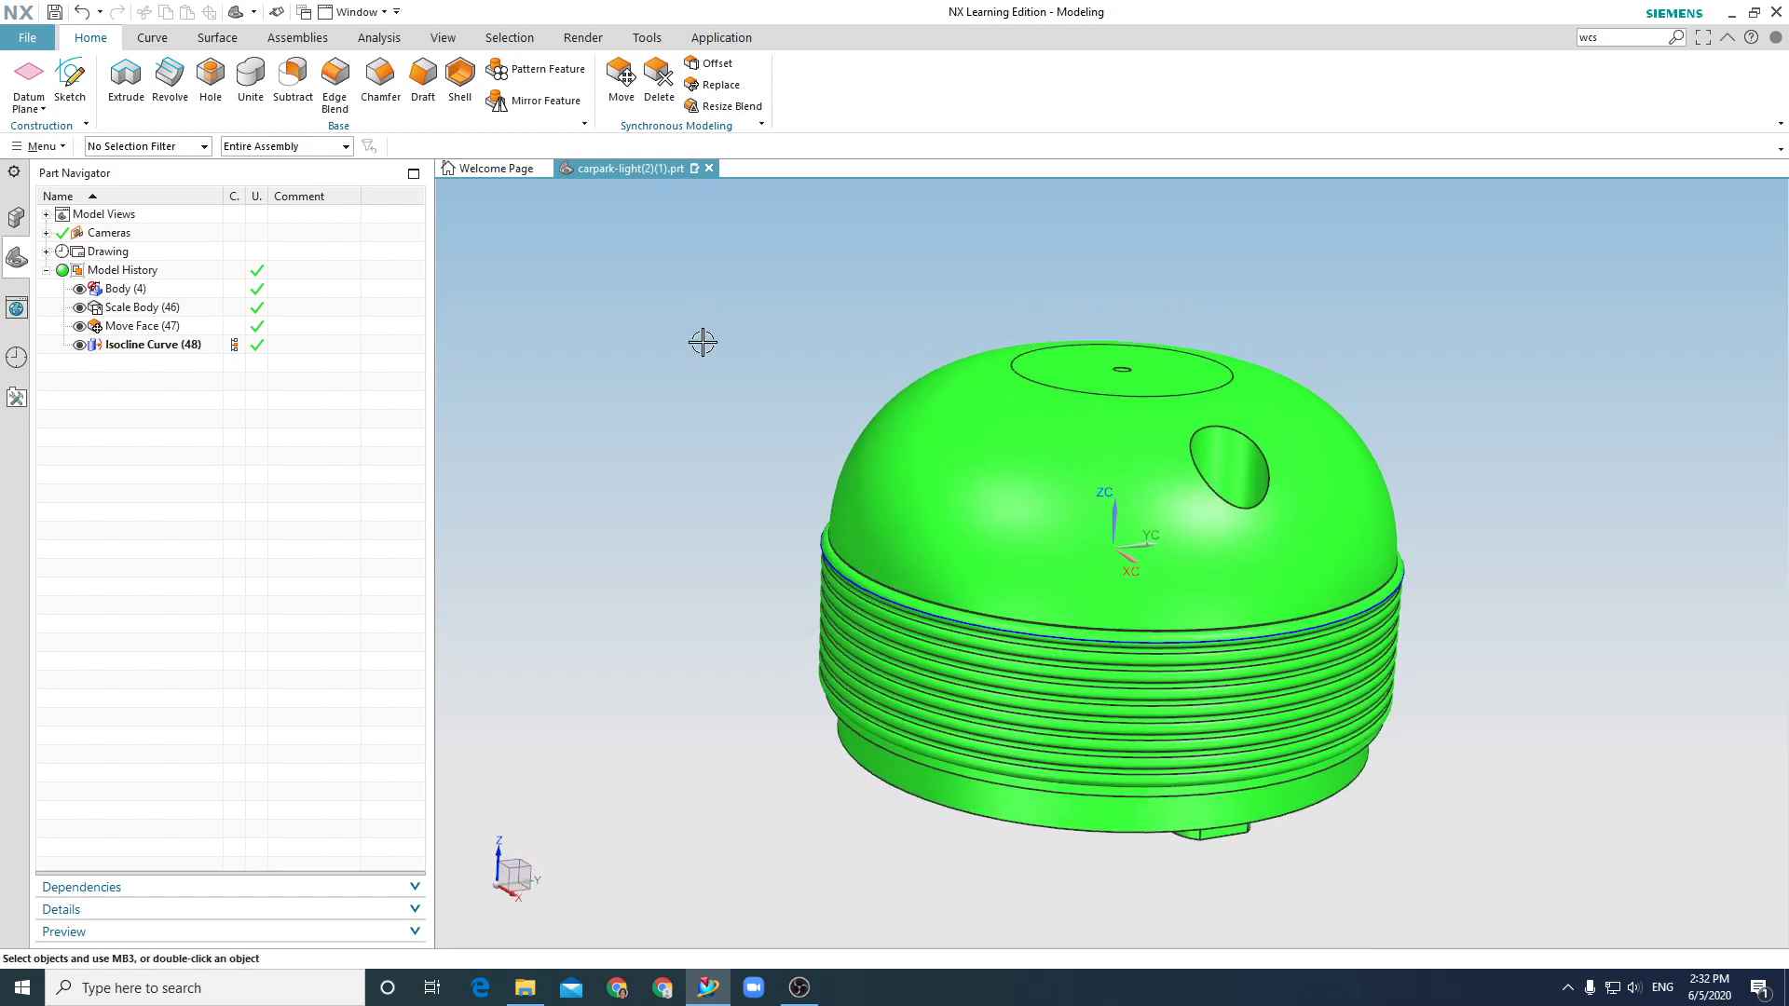